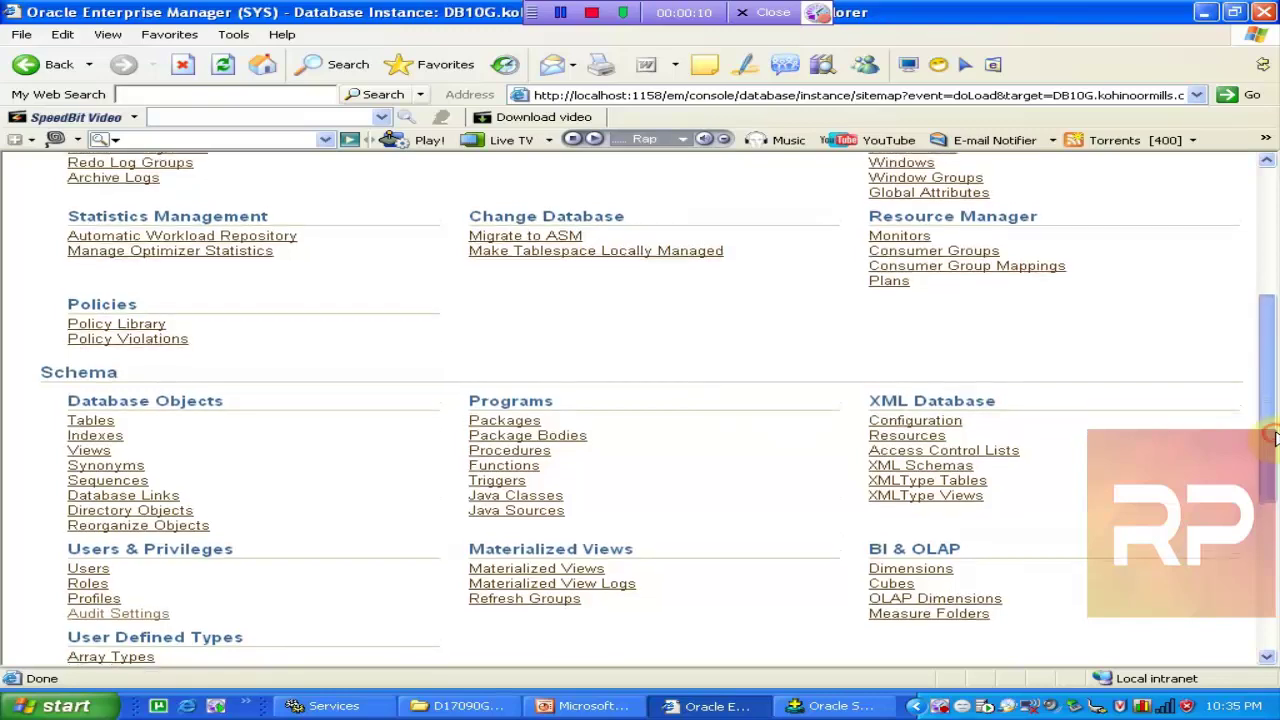
- Search the database users for SCOTT and open that user for editing
{"action": "scroll", "coordinate": [1268, 440], "scroll_direction": "up", "scroll_amount": 1}
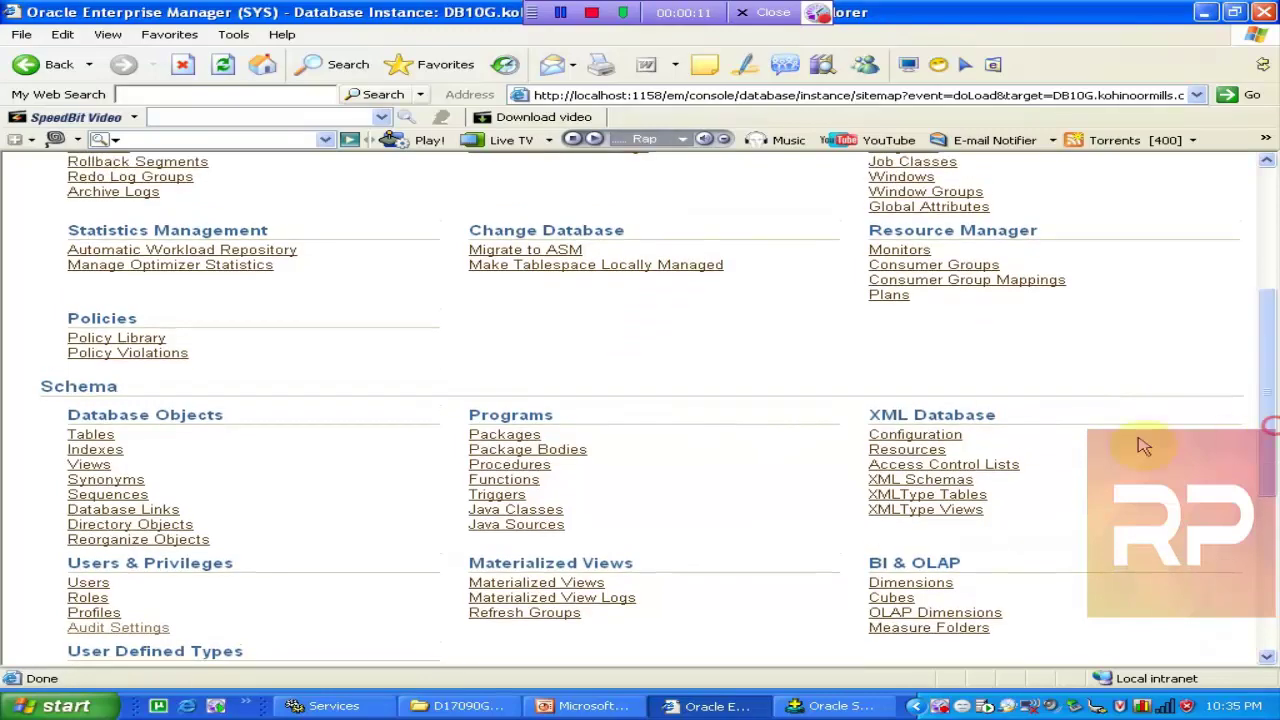
{"action": "left_click", "coordinate": [88, 582]}
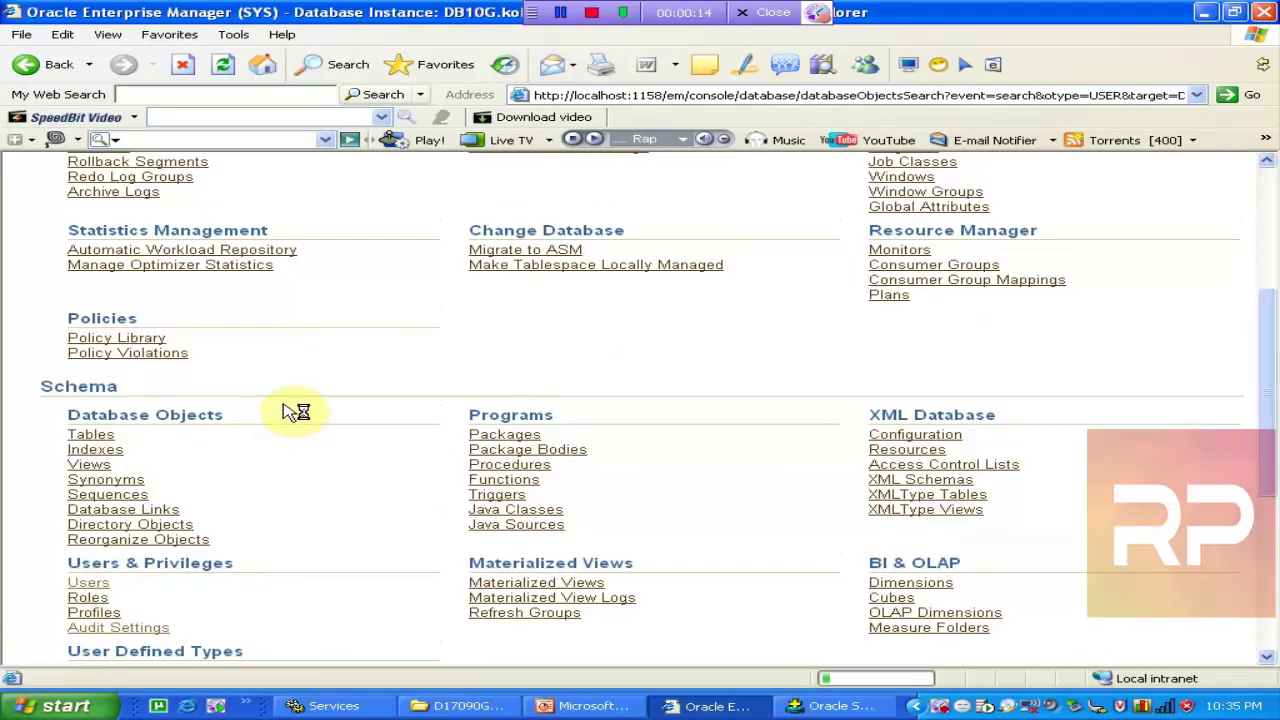
{"action": "left_click", "coordinate": [313, 357]}
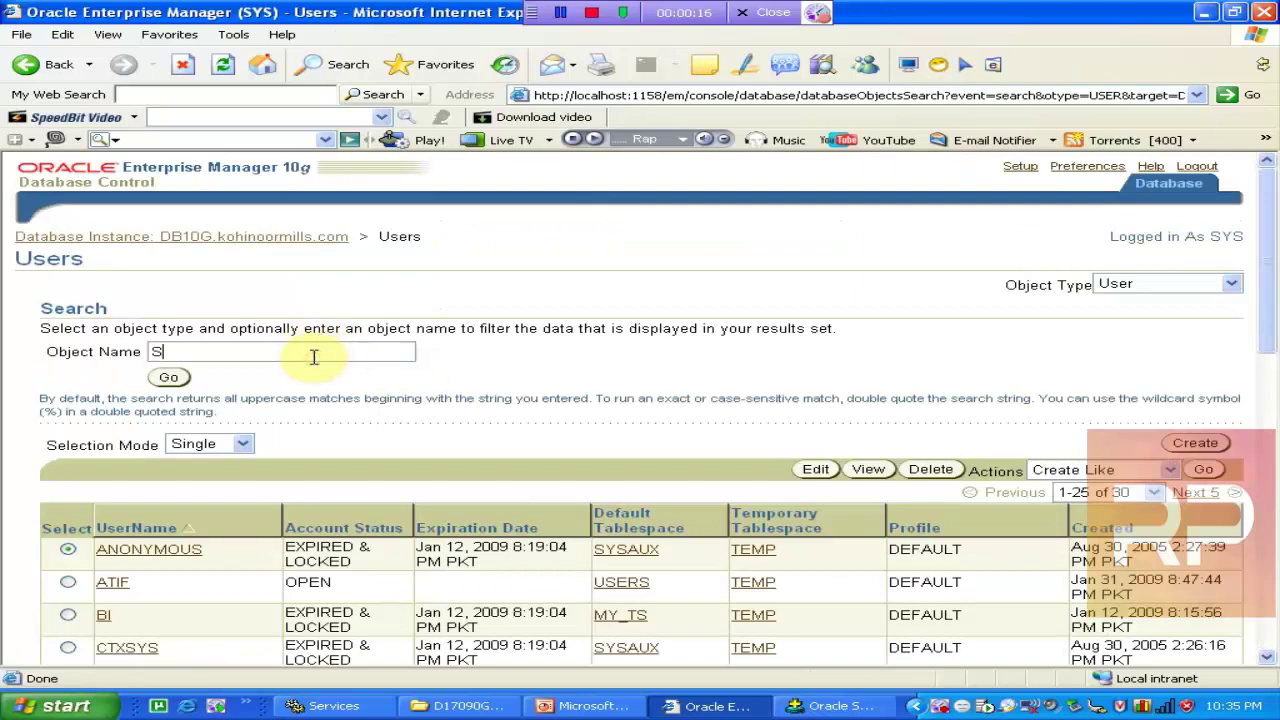
{"action": "type", "text": "SCOTT"}
{"action": "left_click", "coordinate": [168, 377]}
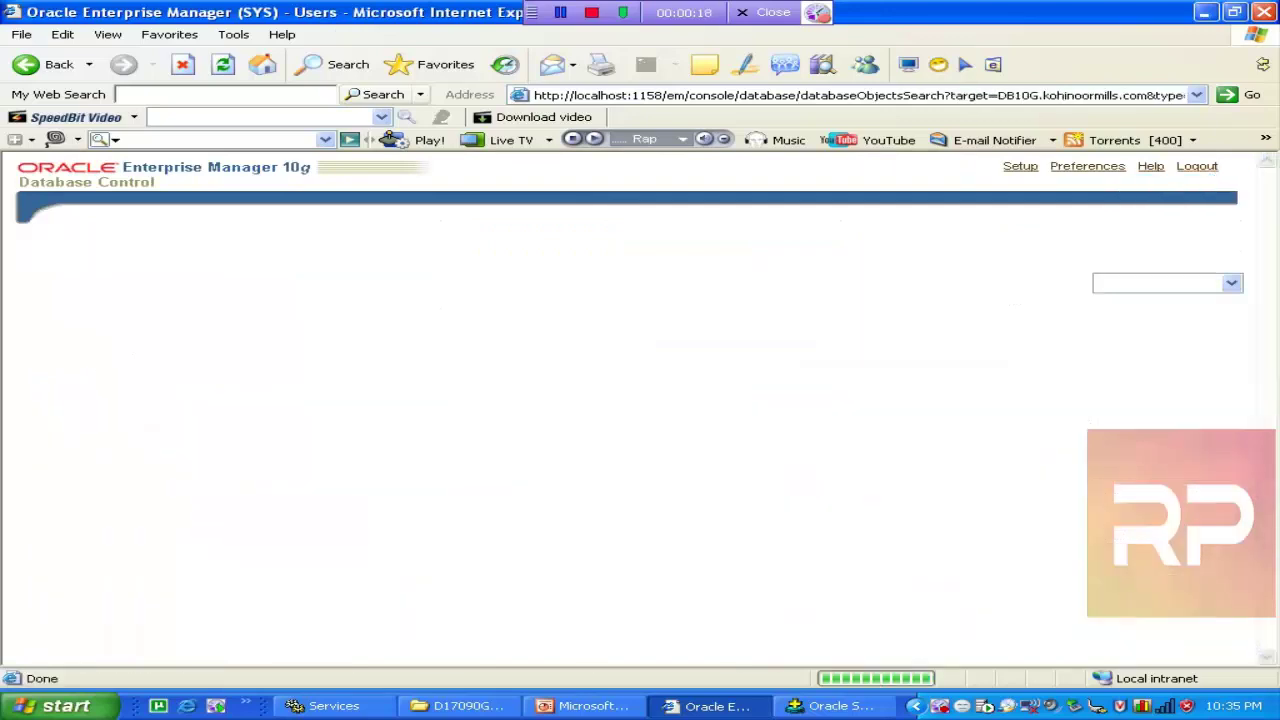
{"action": "left_click", "coordinate": [67, 539]}
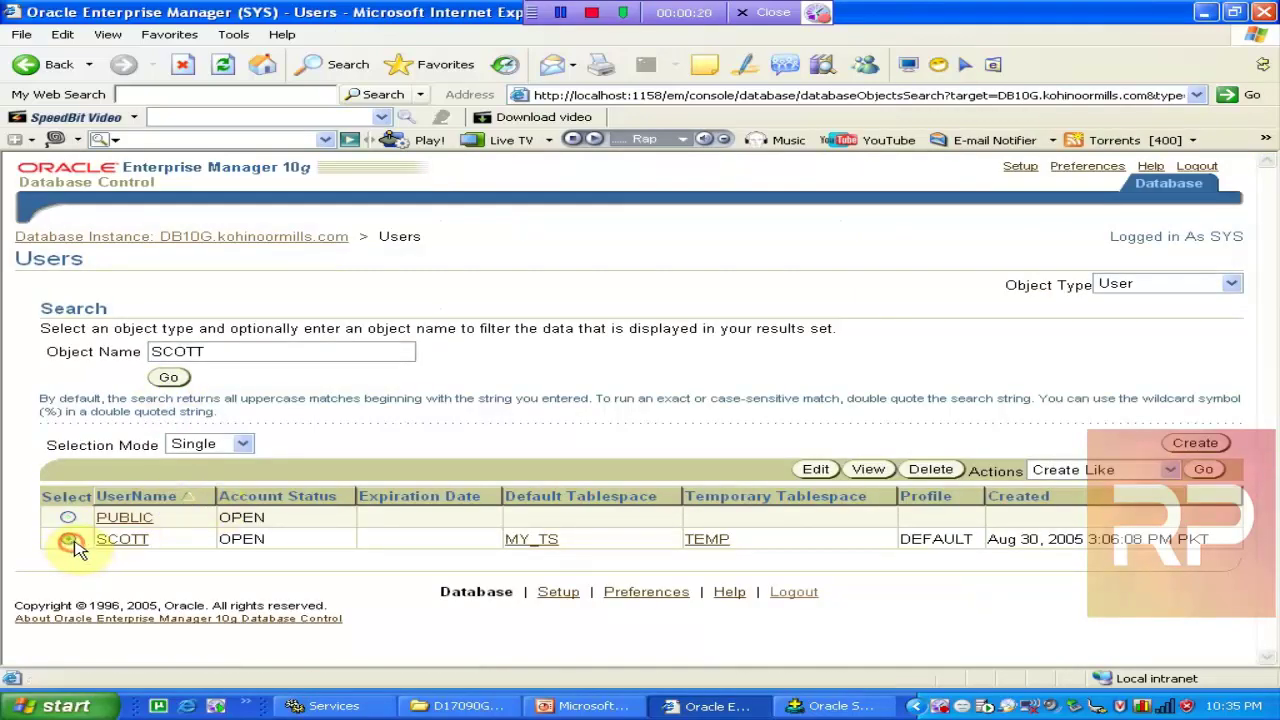
{"action": "left_click", "coordinate": [815, 469]}
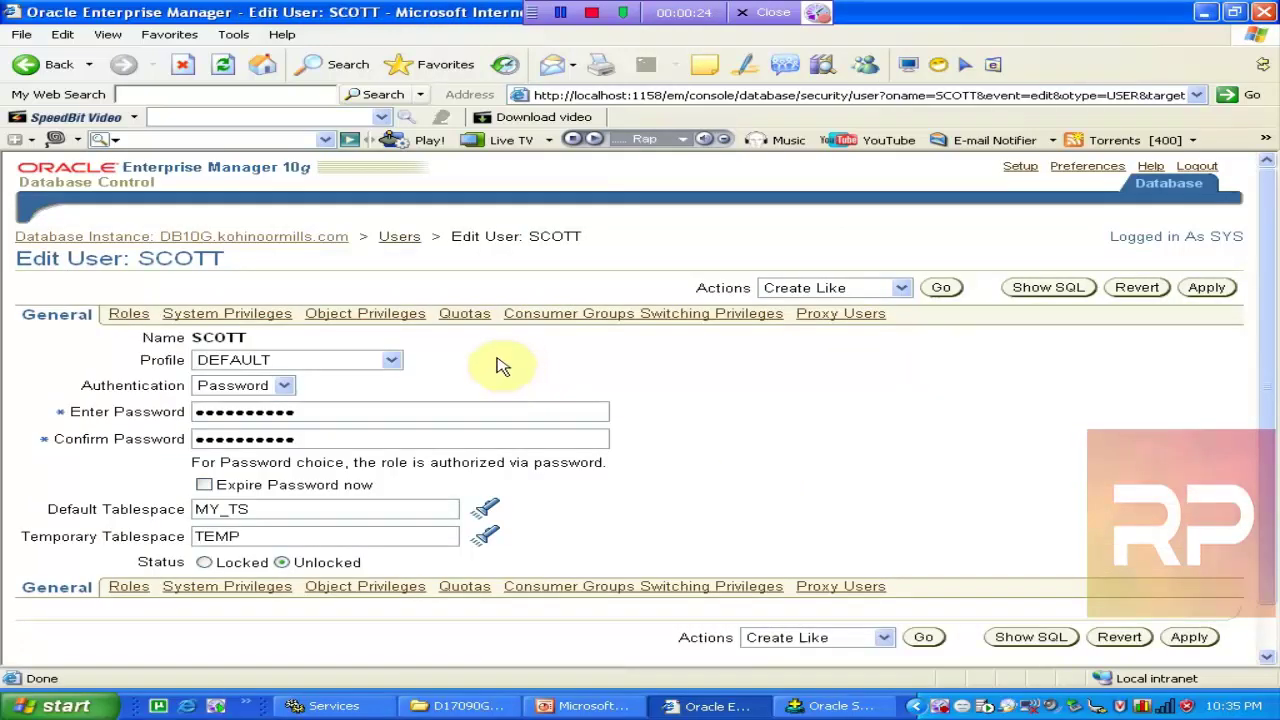
- Grant the SELECT ANY TABLE system privilege to SCOTT and apply the change
{"action": "left_click", "coordinate": [243, 314]}
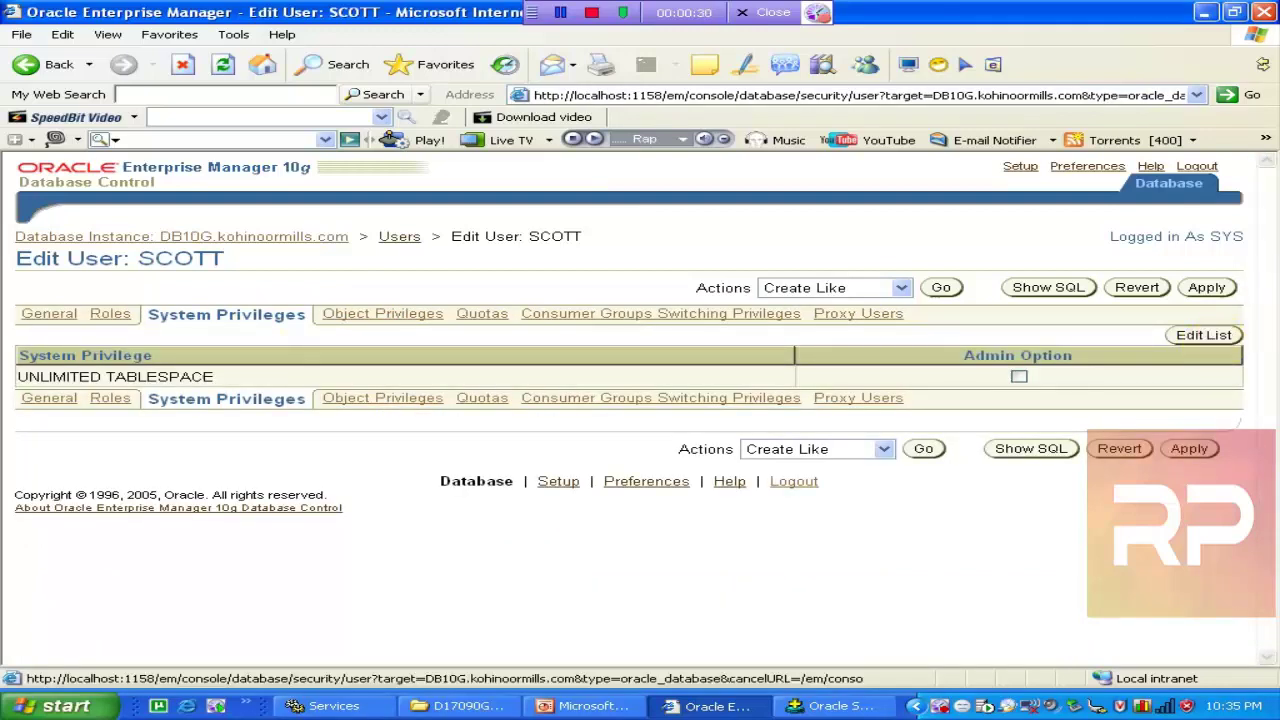
{"action": "left_click", "coordinate": [1203, 335]}
{"action": "left_click", "coordinate": [135, 405]}
{"action": "key", "text": "s"}
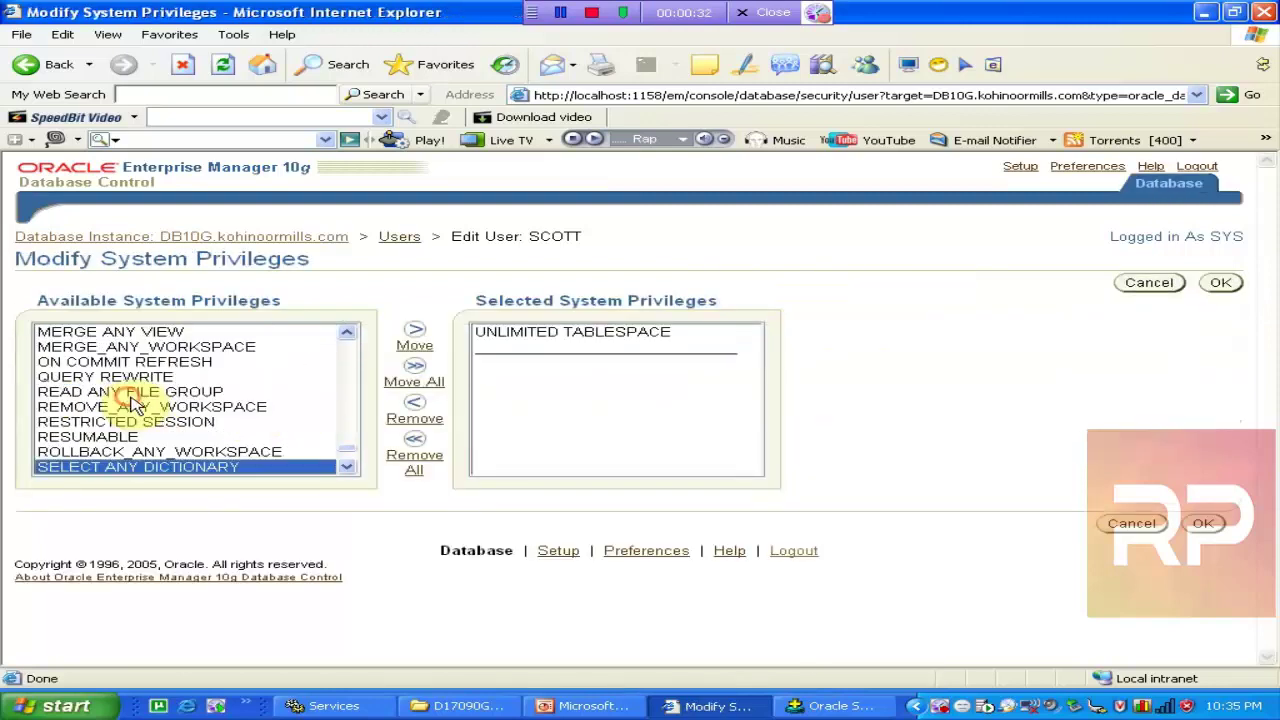
{"action": "key", "text": "Down"}
{"action": "key", "text": "Down"}
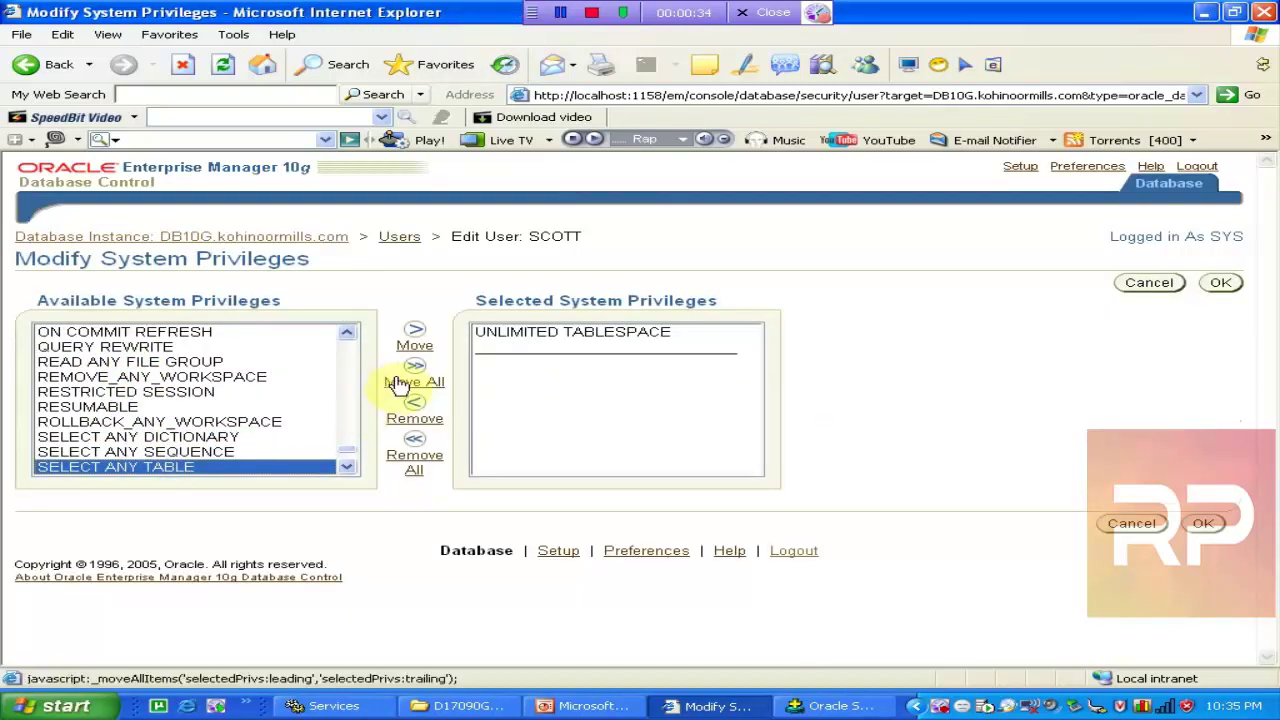
{"action": "left_click", "coordinate": [415, 348]}
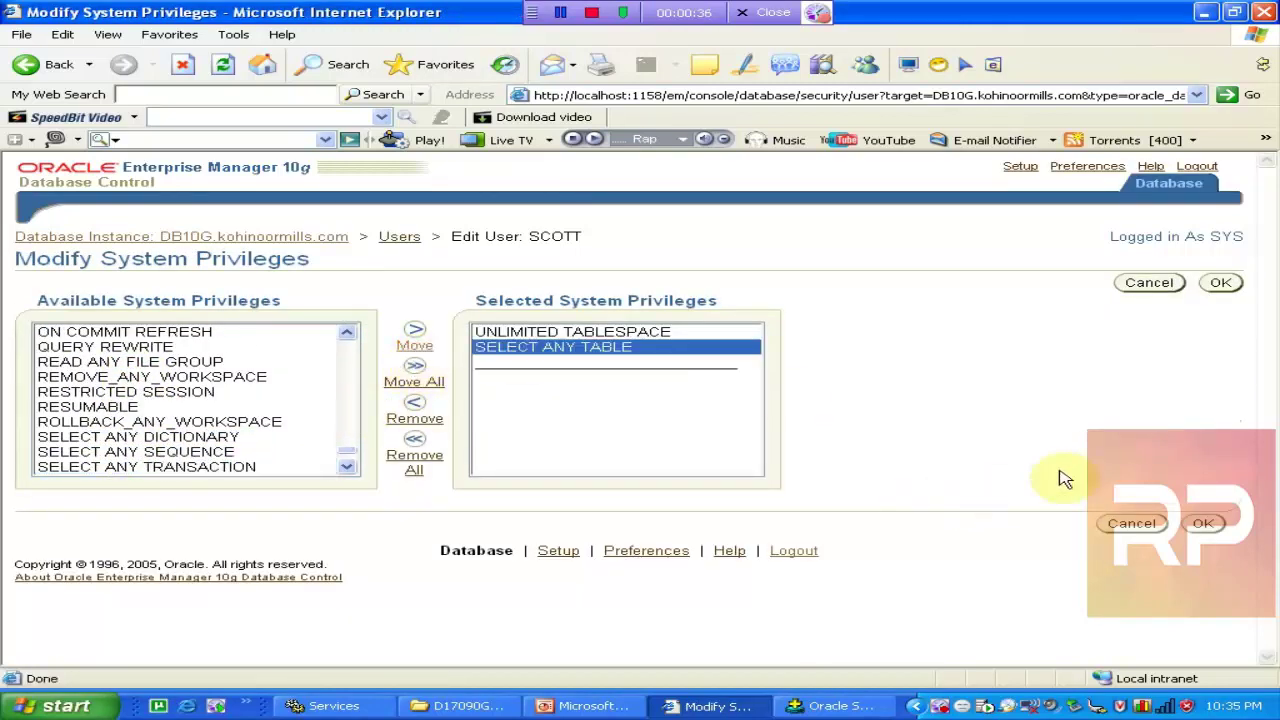
{"action": "left_click", "coordinate": [1205, 523]}
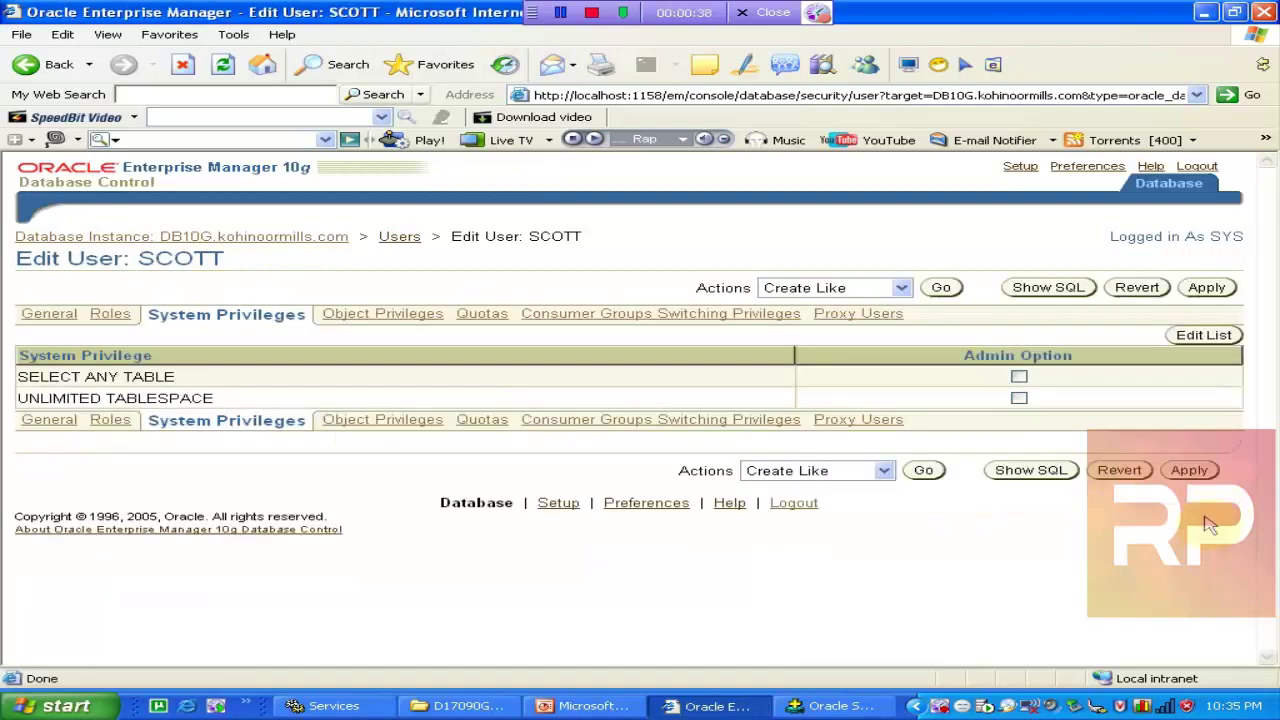
{"action": "left_click", "coordinate": [1192, 472]}
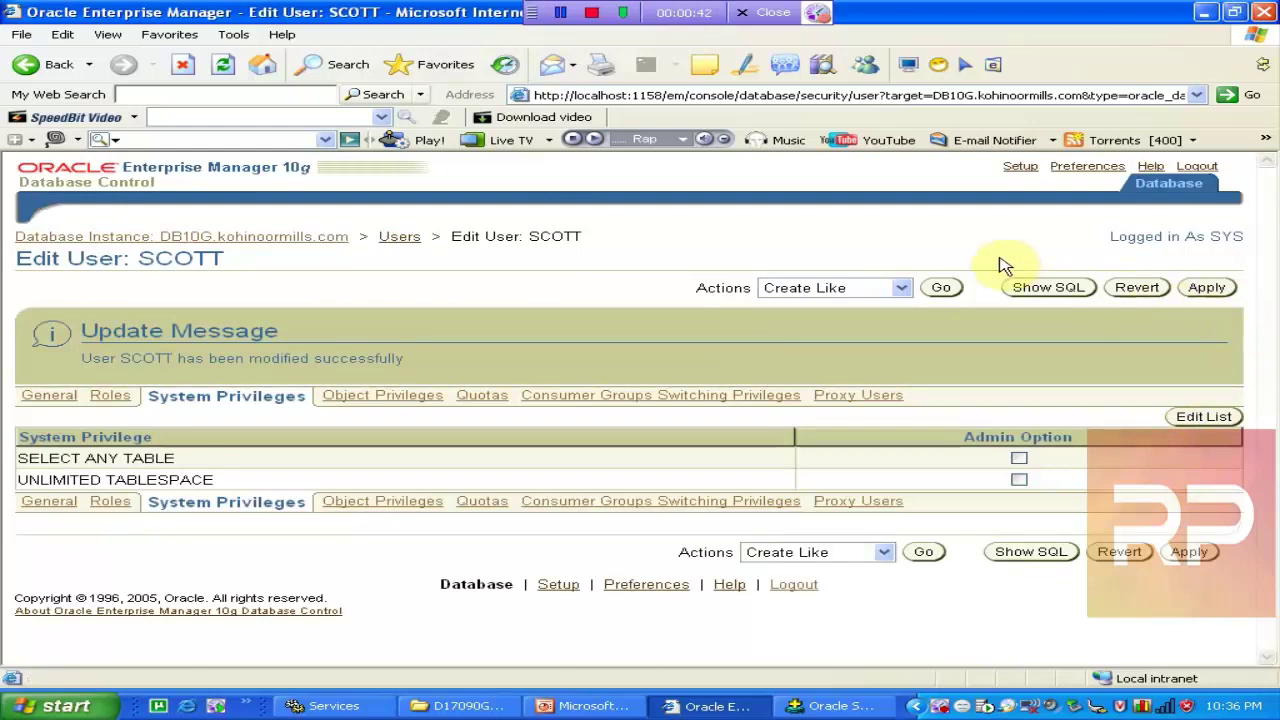
- Return to the database instance page and open the audit settings under Users & Privileges
{"action": "left_click", "coordinate": [318, 237]}
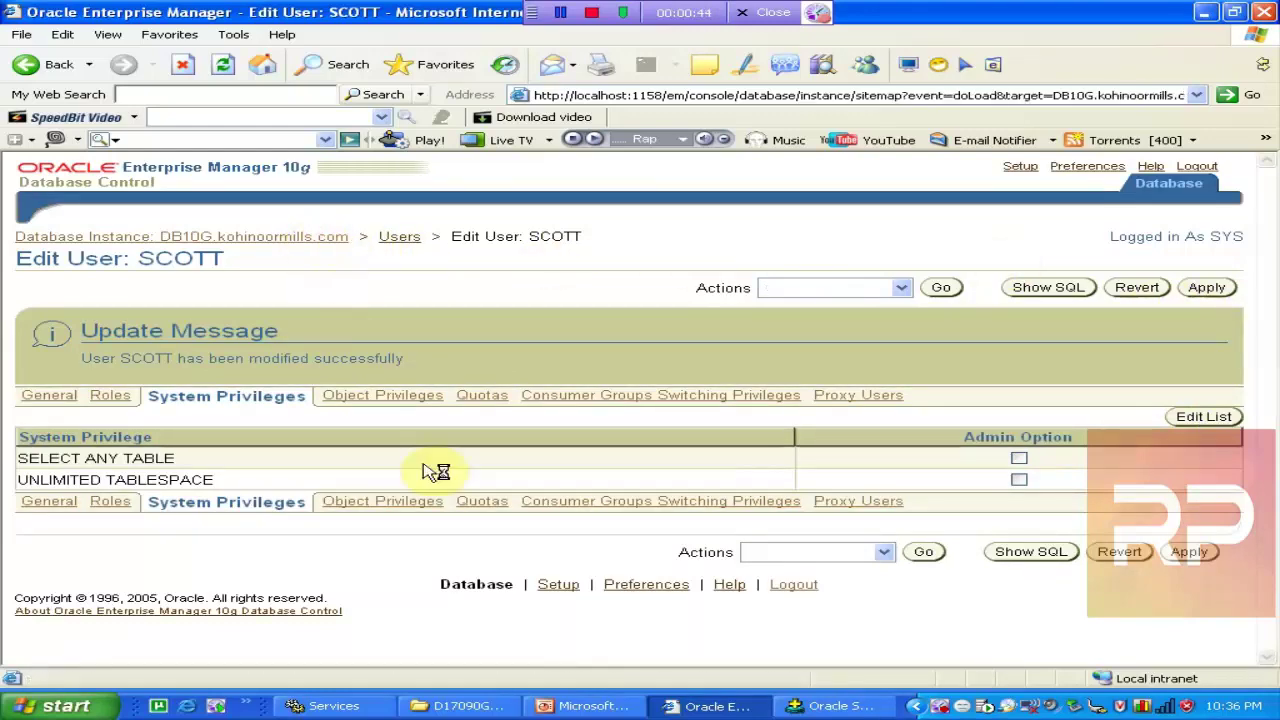
{"action": "scroll", "coordinate": [270, 595], "scroll_direction": "down", "scroll_amount": 5}
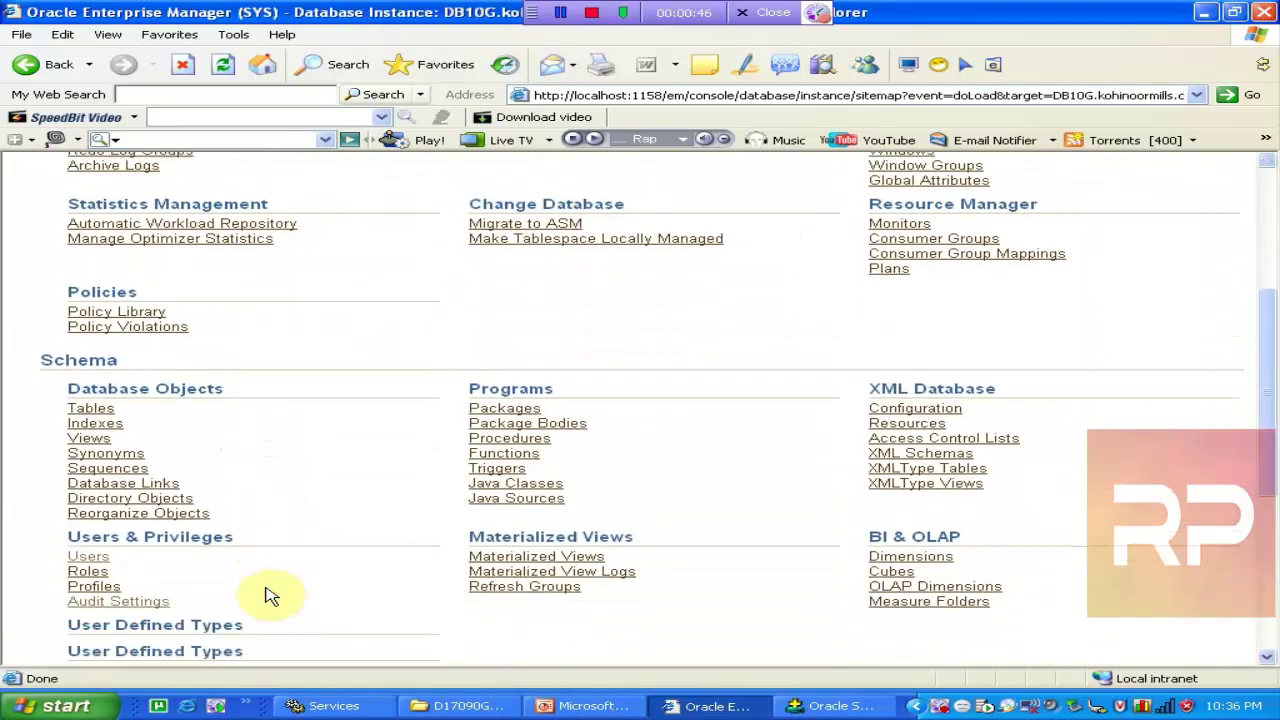
{"action": "scroll", "coordinate": [270, 595], "scroll_direction": "down", "scroll_amount": 1}
{"action": "left_click", "coordinate": [145, 537]}
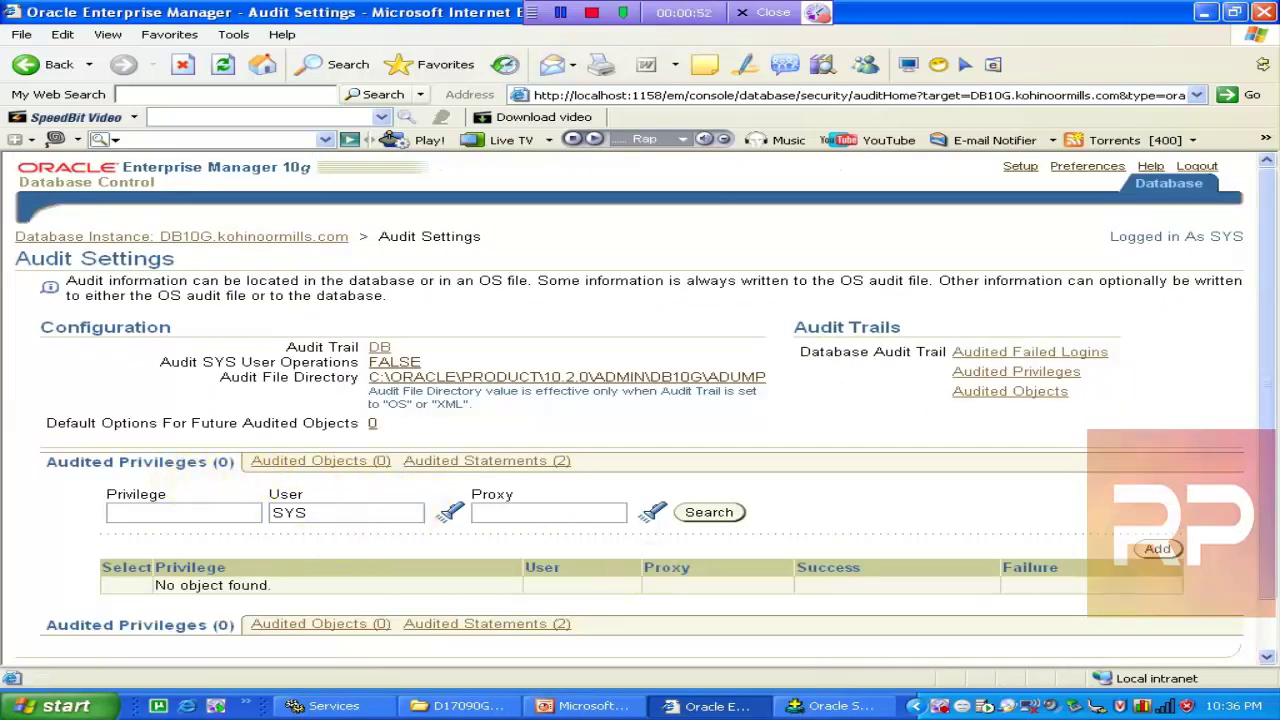
- Start adding an audited privilege and choose SELECT ANY TABLE as the selected privilege
{"action": "left_click", "coordinate": [1158, 556]}
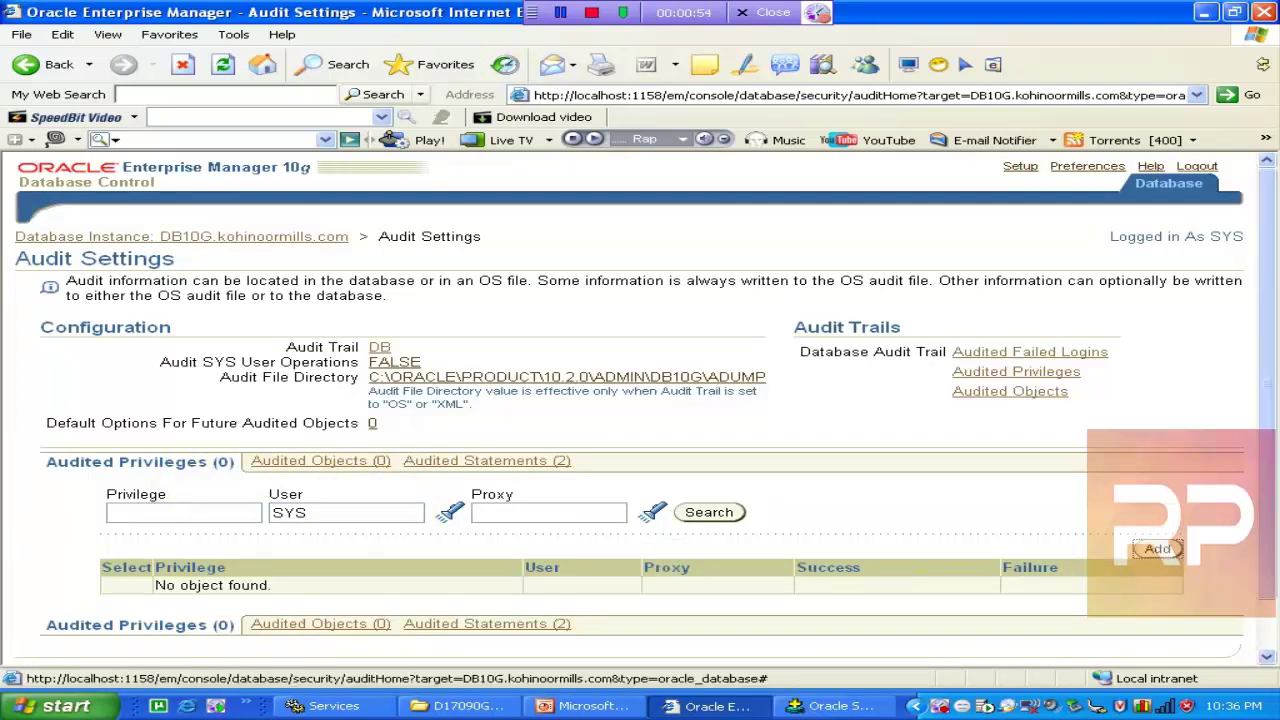
{"action": "left_click", "coordinate": [222, 458]}
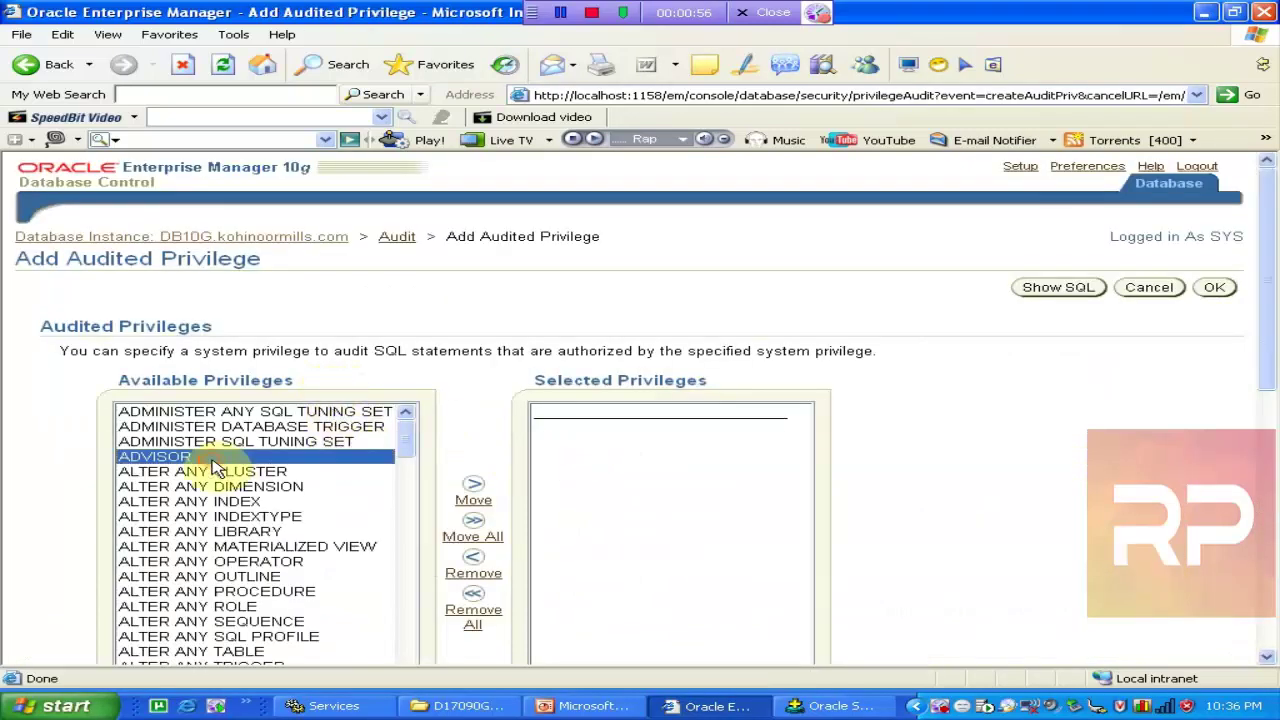
{"action": "scroll", "coordinate": [229, 471], "scroll_direction": "down", "scroll_amount": 15}
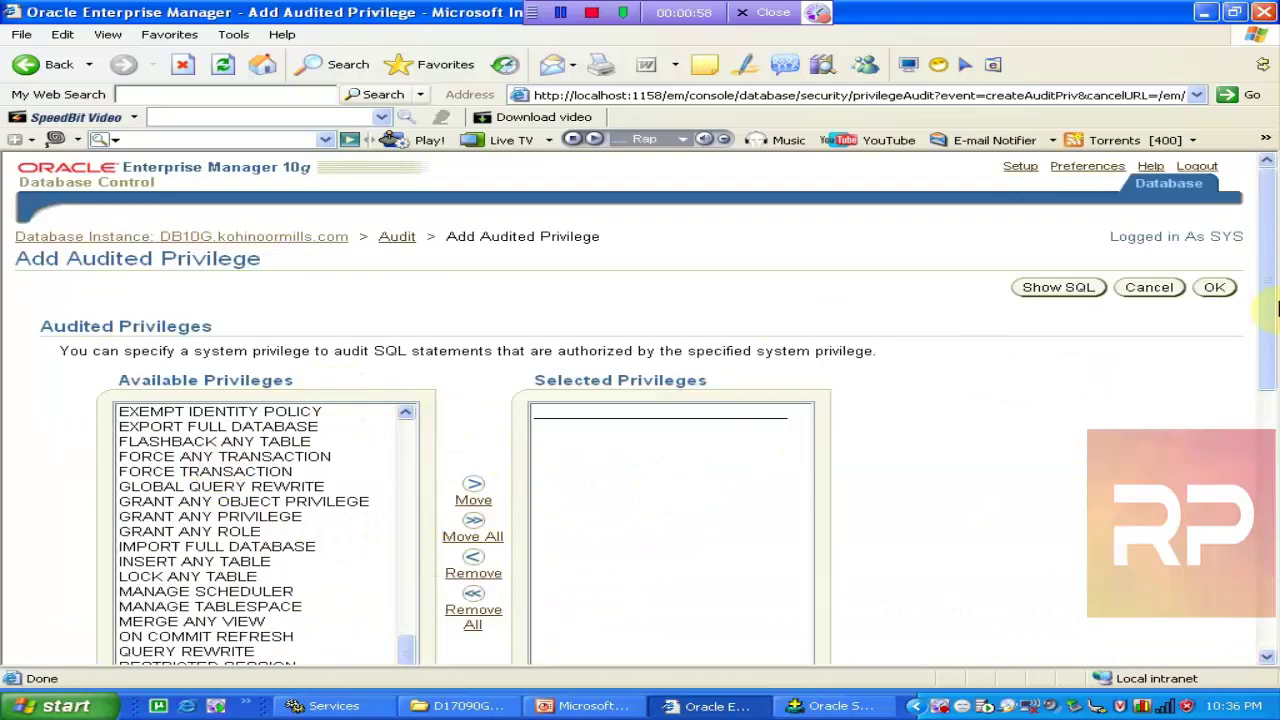
{"action": "left_click_drag", "start_coordinate": [1266, 300], "coordinate": [1270, 405]}
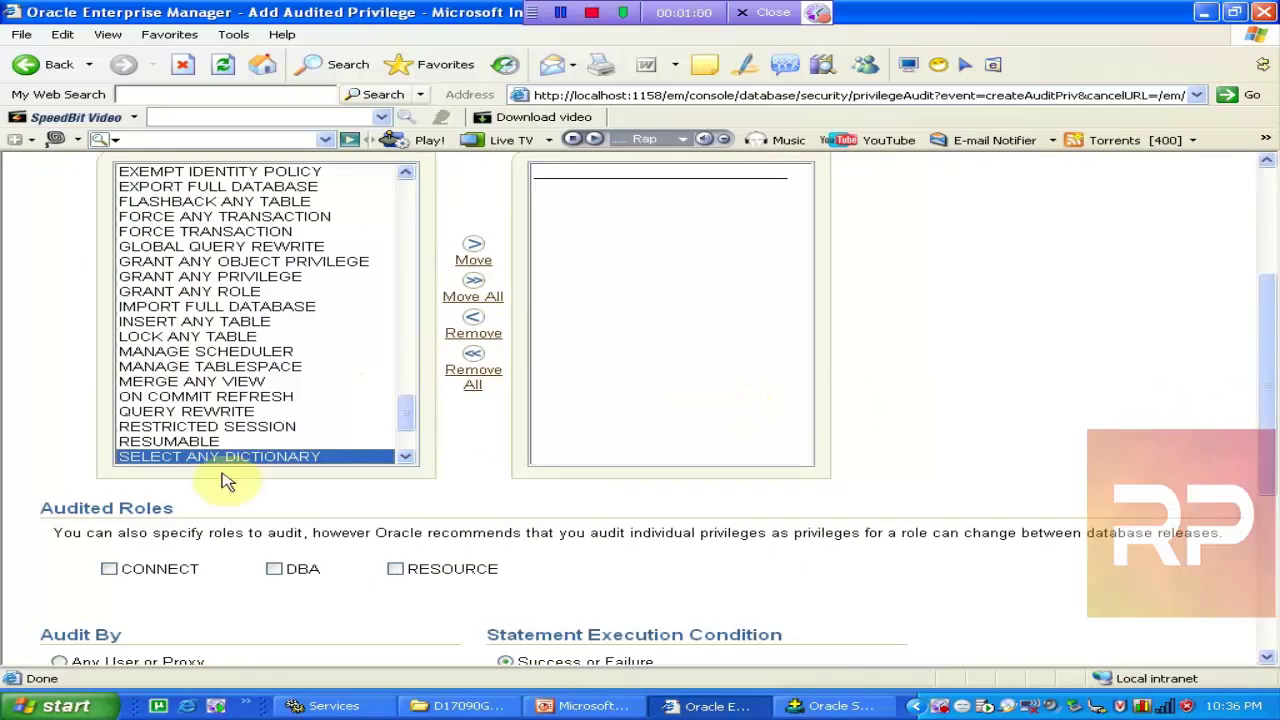
{"action": "double_click", "coordinate": [405, 458]}
{"action": "left_click", "coordinate": [404, 460]}
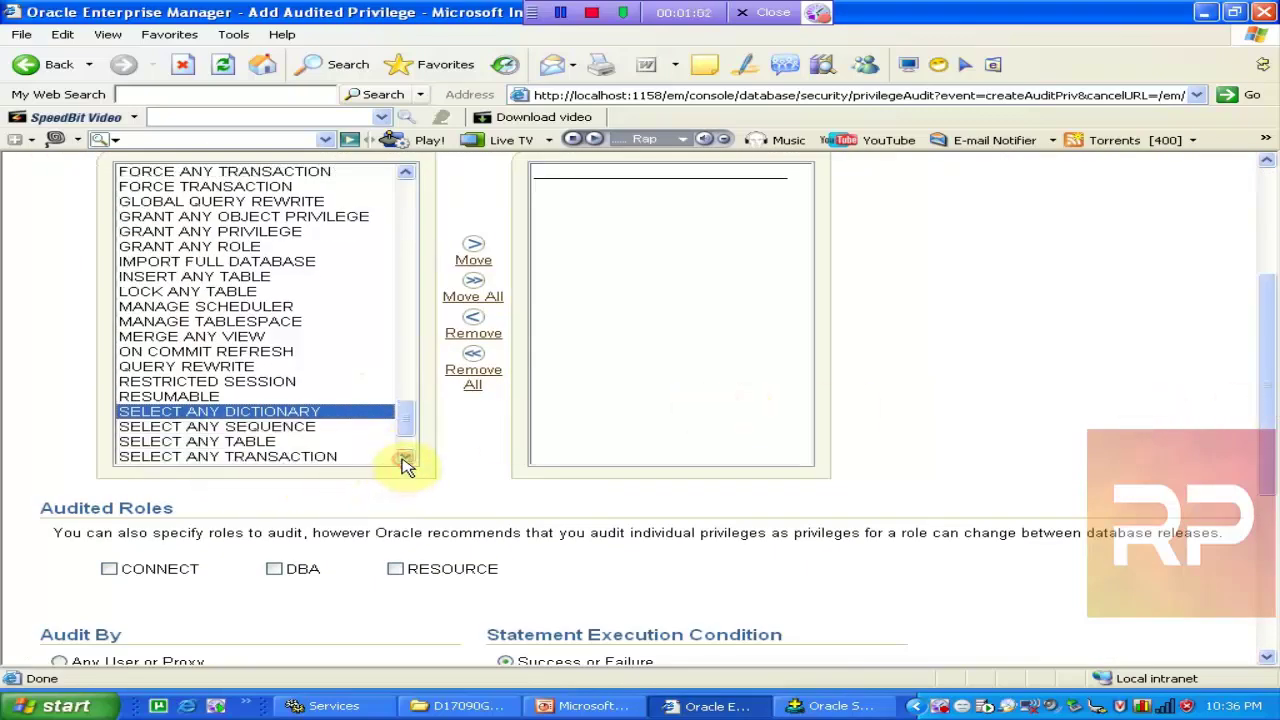
{"action": "left_click", "coordinate": [240, 441]}
{"action": "left_click", "coordinate": [474, 256]}
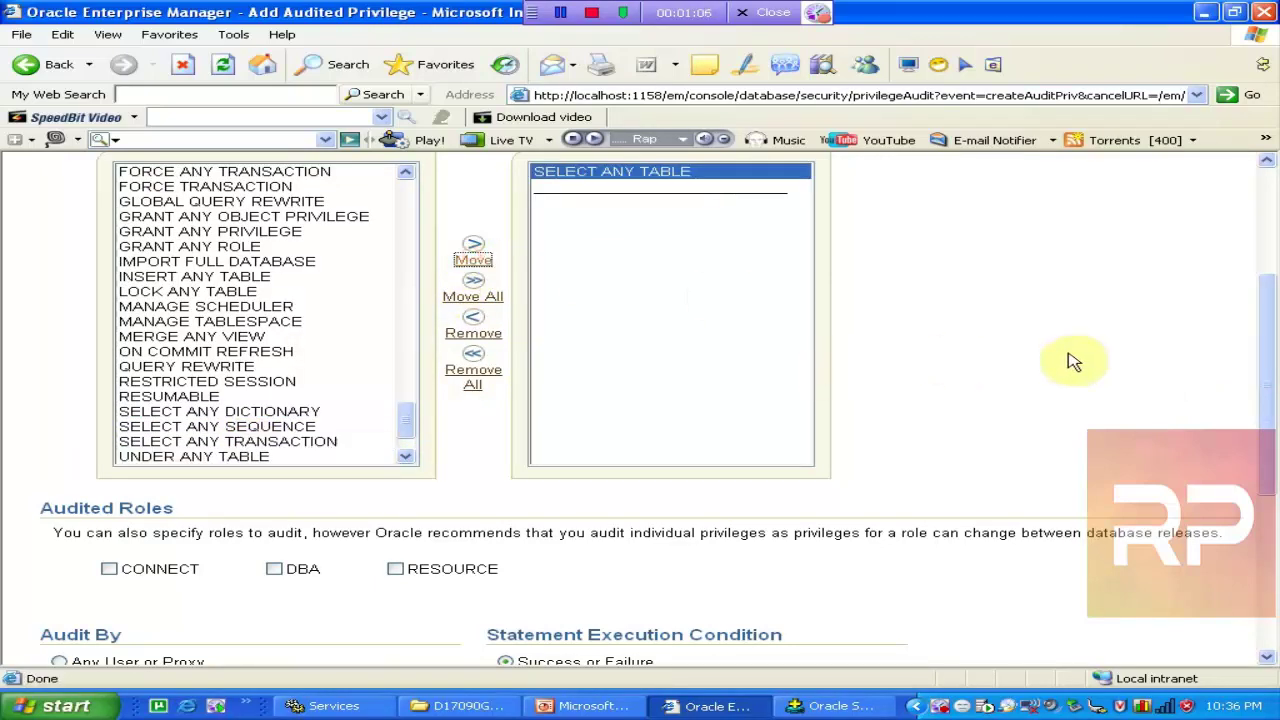
- Audit by user SCOTT with the Success execution condition and Access as the DML audit granularity
{"action": "left_click", "coordinate": [1252, 361]}
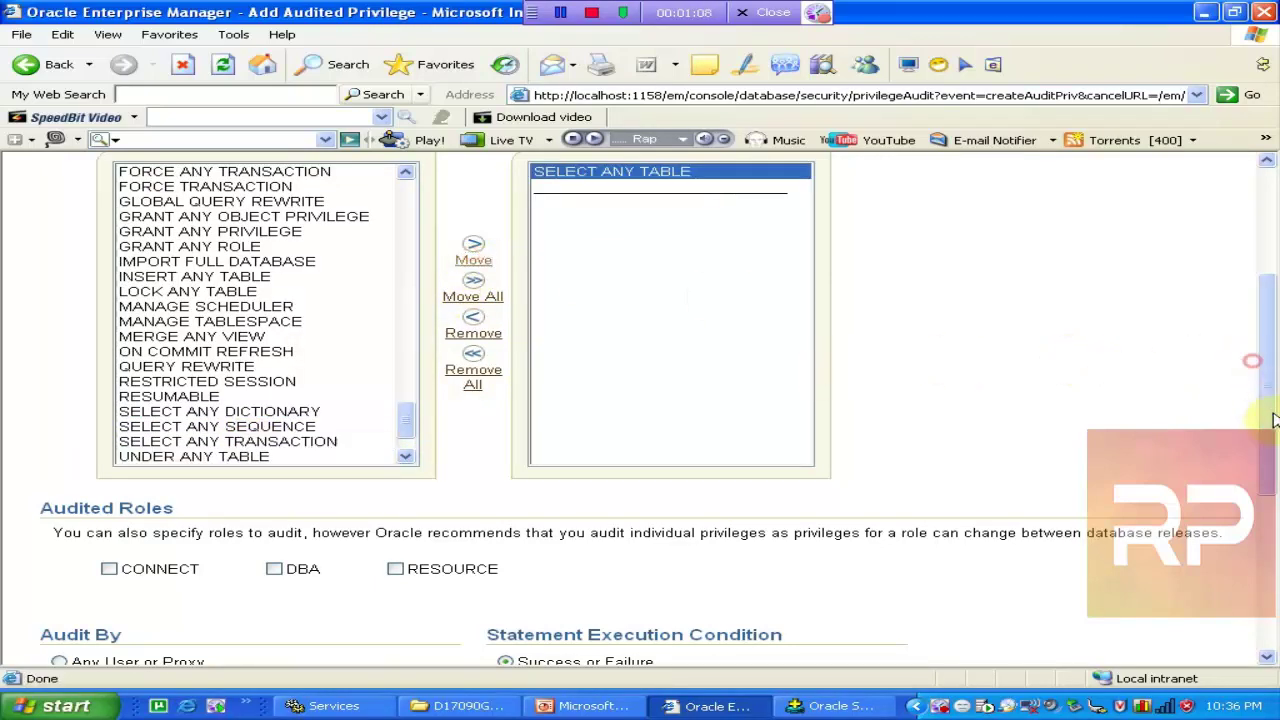
{"action": "left_click_drag", "start_coordinate": [1274, 404], "coordinate": [1274, 480]}
{"action": "left_click", "coordinate": [1275, 478]}
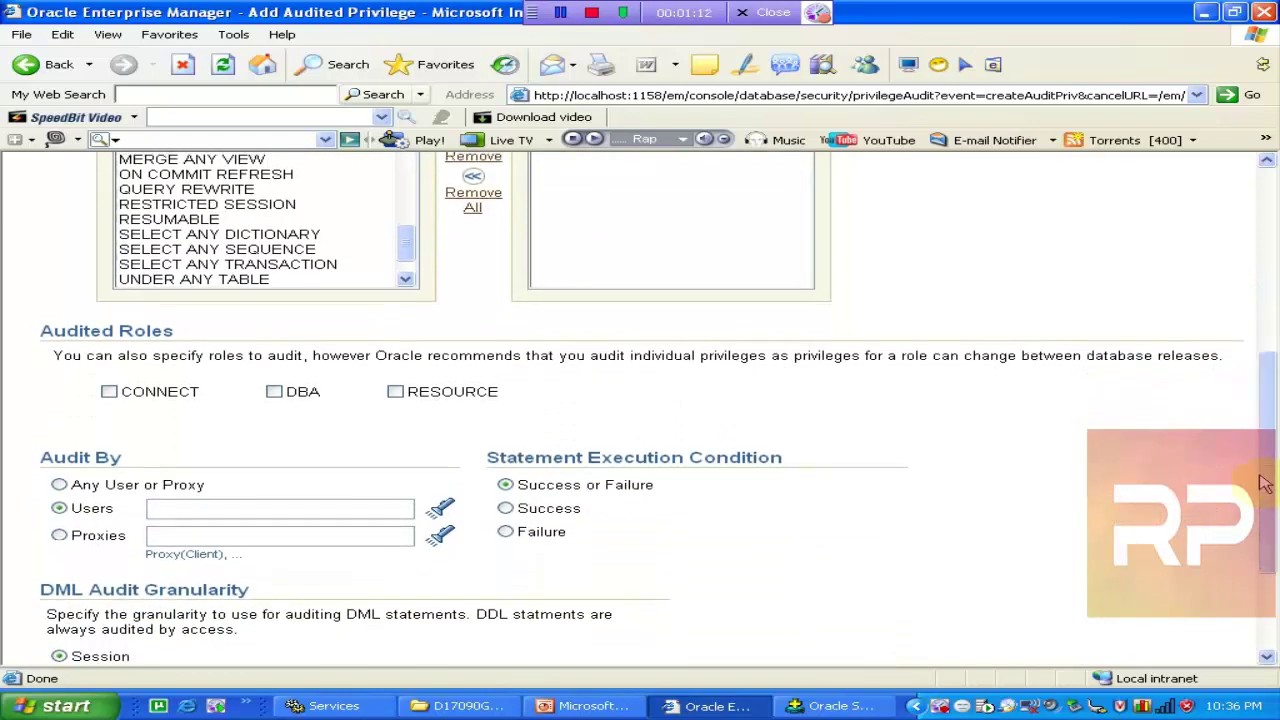
{"action": "left_click", "coordinate": [283, 507]}
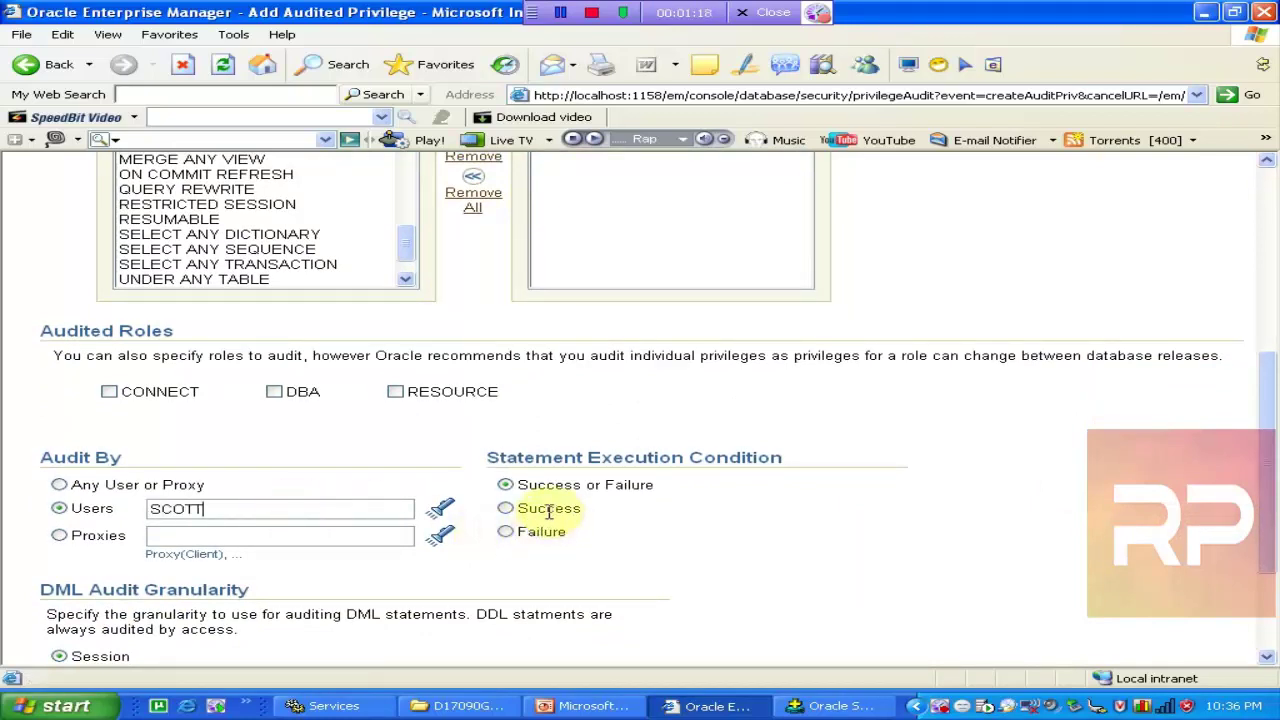
{"action": "left_click", "coordinate": [505, 508]}
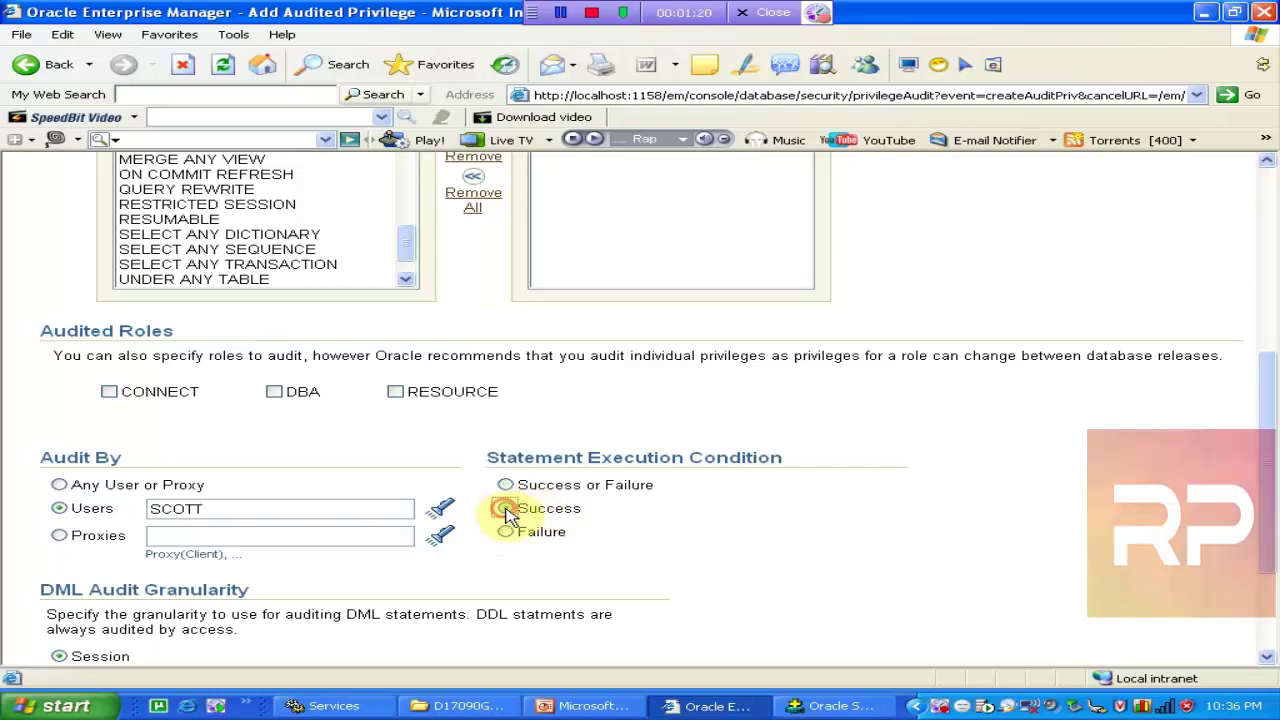
{"action": "left_click", "coordinate": [505, 531]}
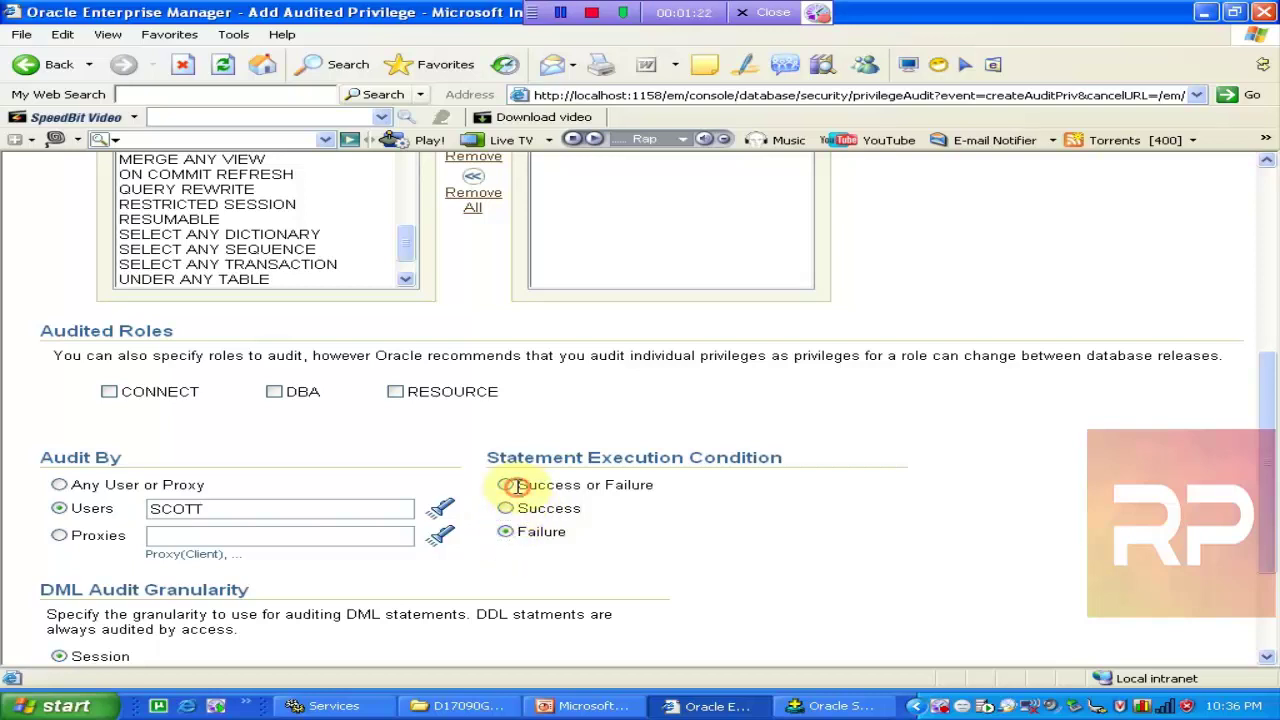
{"action": "left_click", "coordinate": [506, 509]}
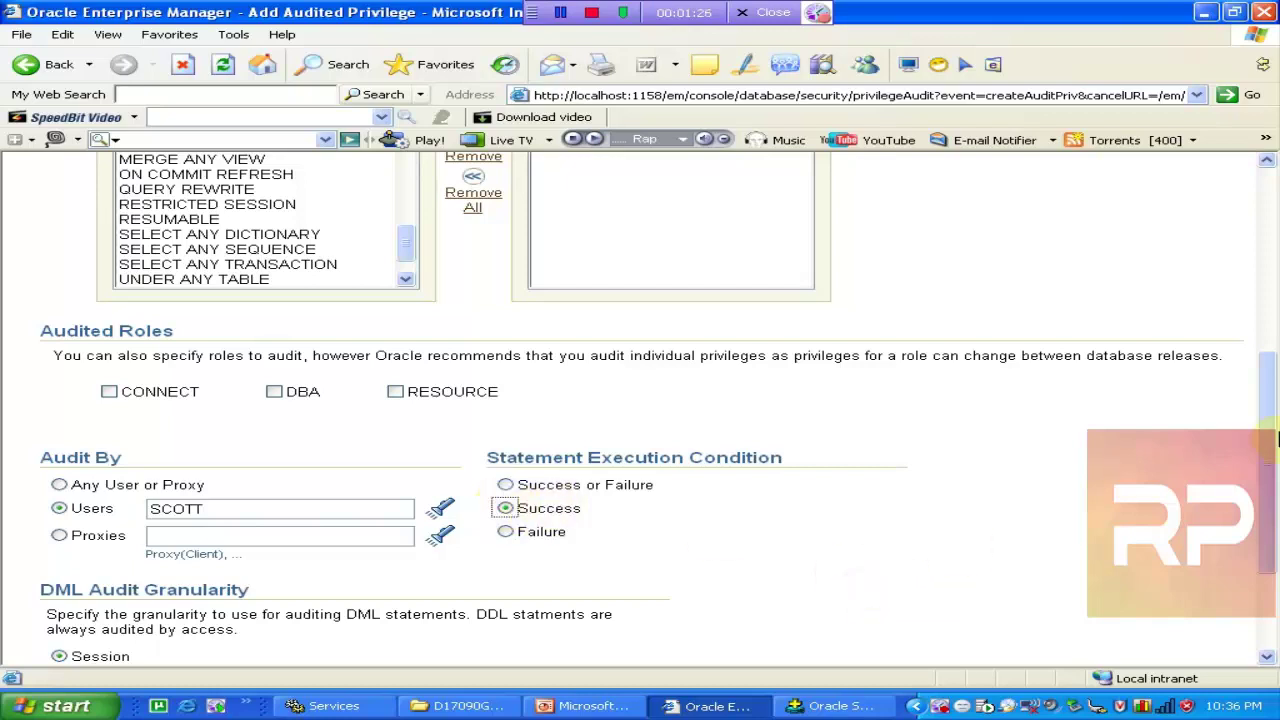
{"action": "left_click_drag", "start_coordinate": [1268, 436], "coordinate": [1268, 480]}
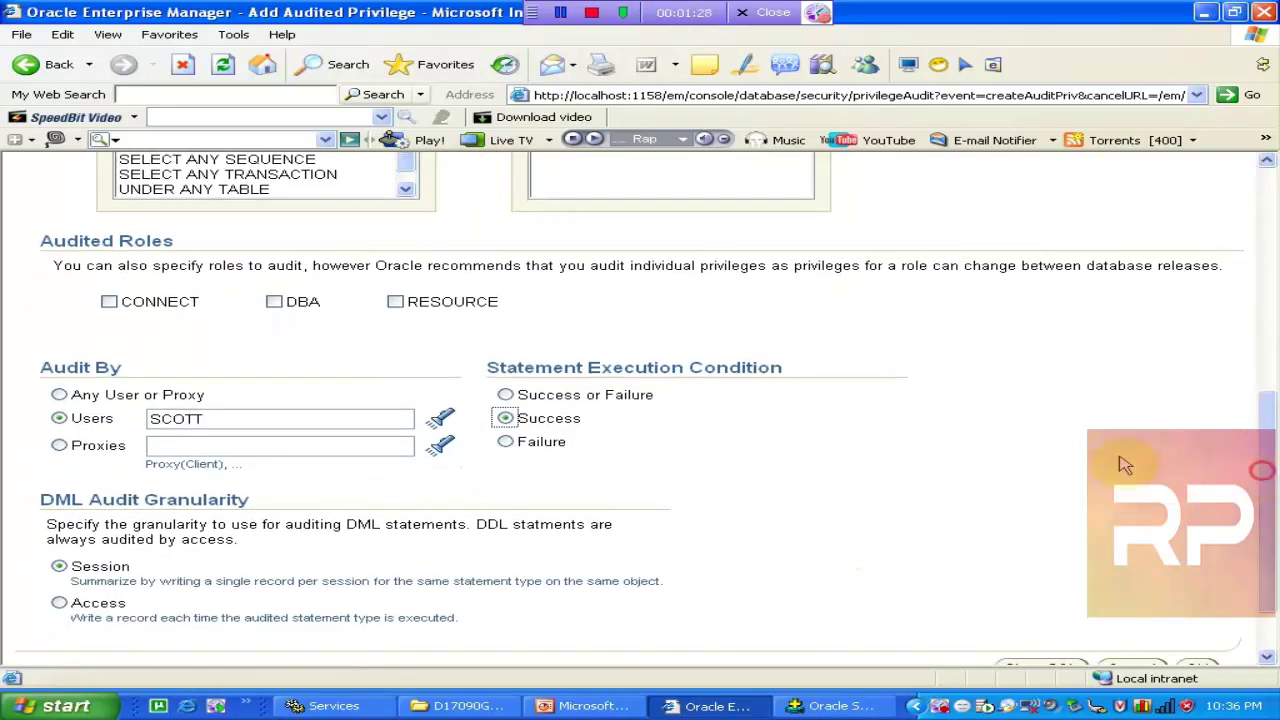
{"action": "left_click", "coordinate": [74, 603]}
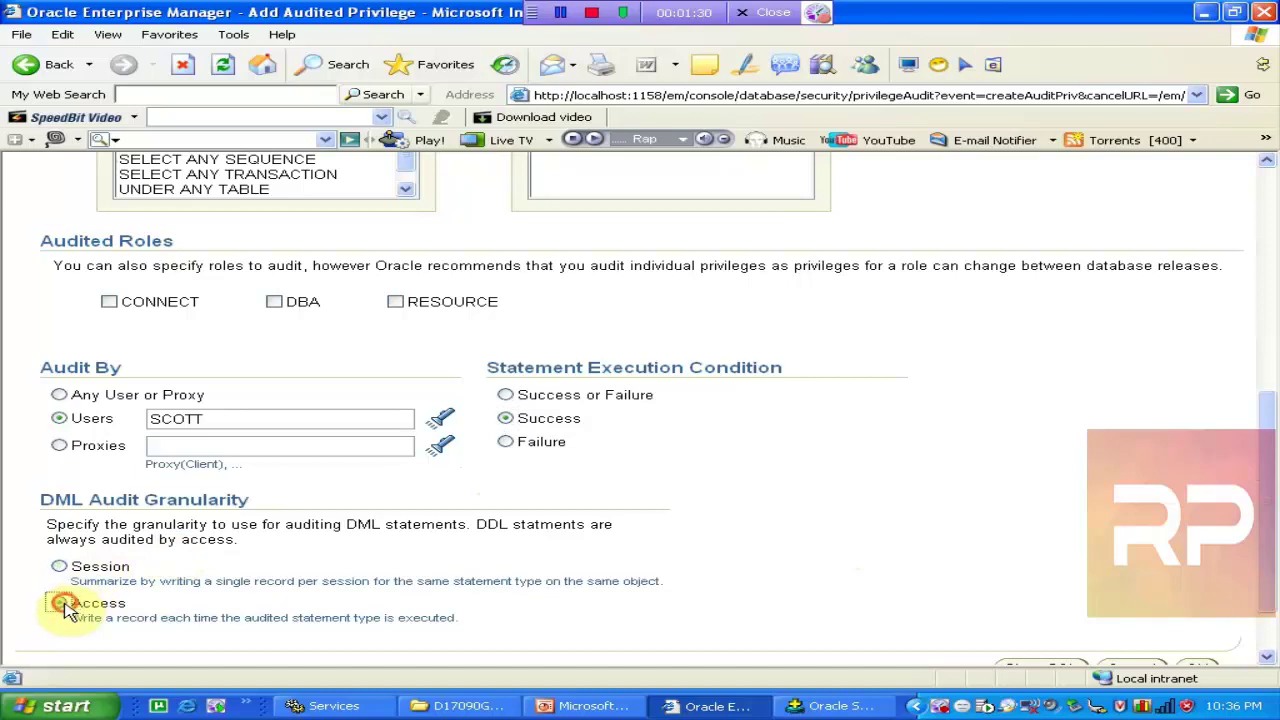
- Review the SQL generated for the audit definition, return to it, and save the audited privilege
{"action": "left_click_drag", "start_coordinate": [1270, 479], "coordinate": [1275, 207]}
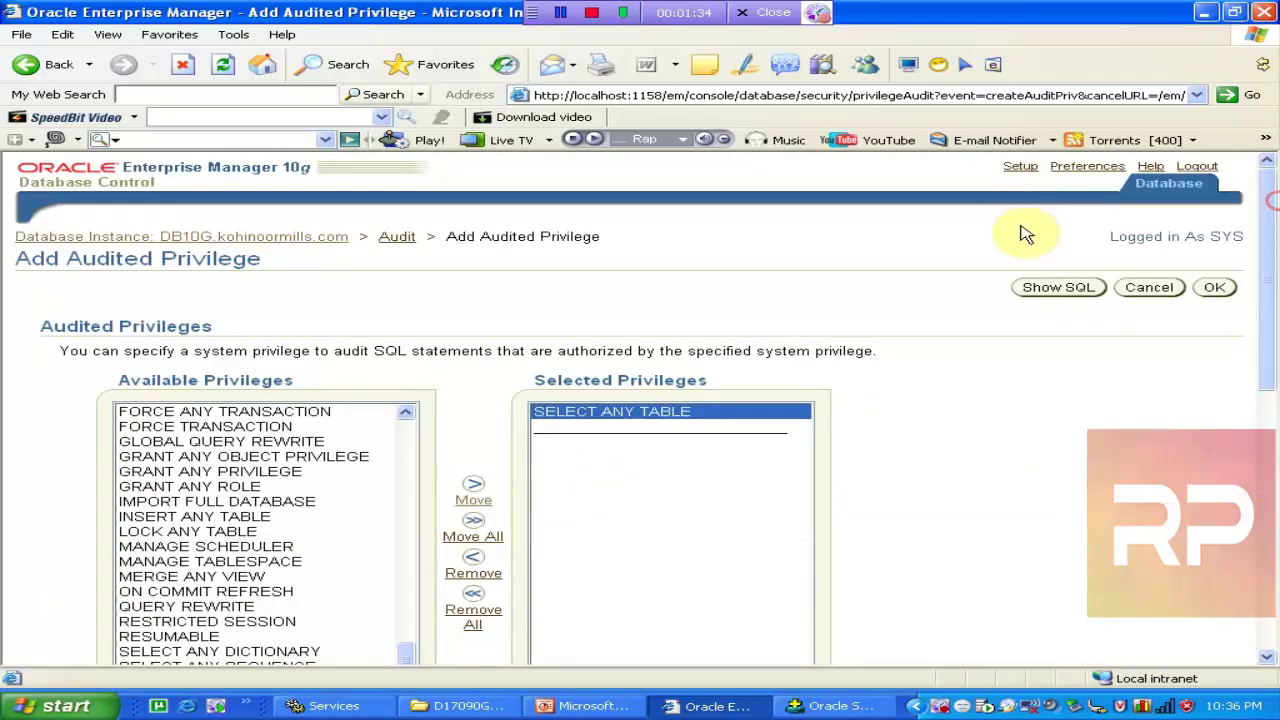
{"action": "left_click", "coordinate": [1030, 288]}
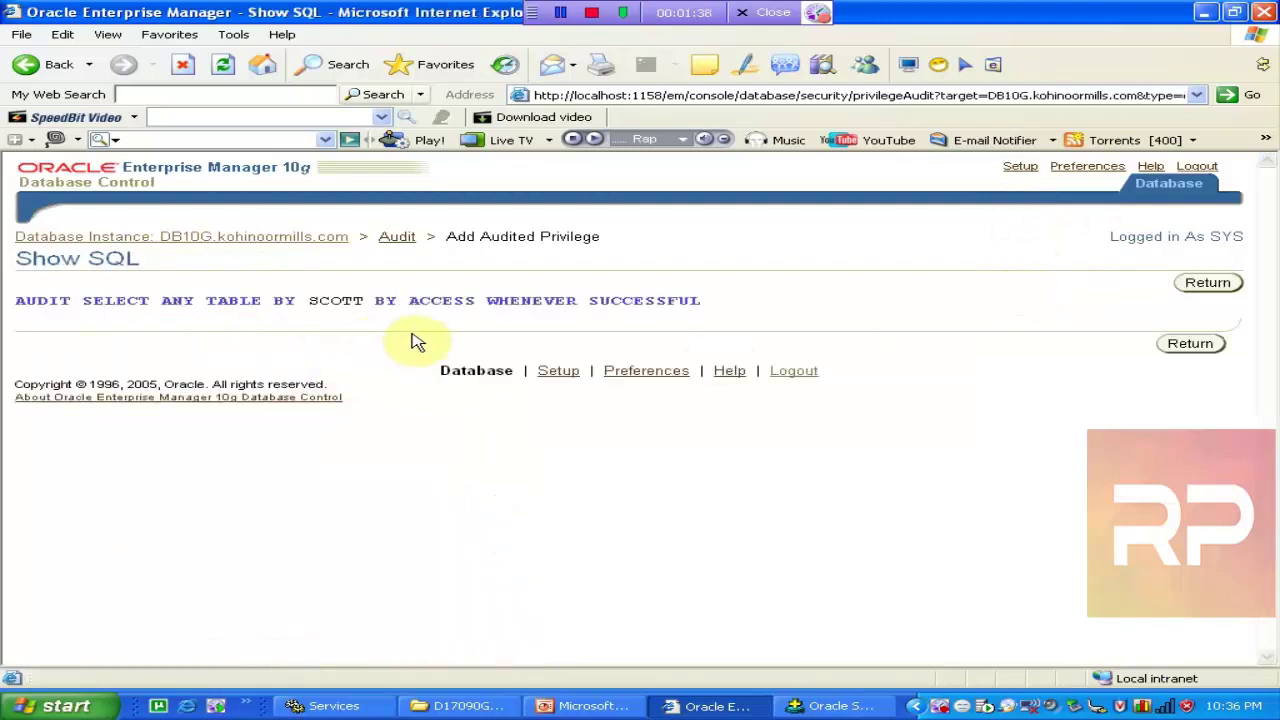
{"action": "left_click", "coordinate": [1160, 343]}
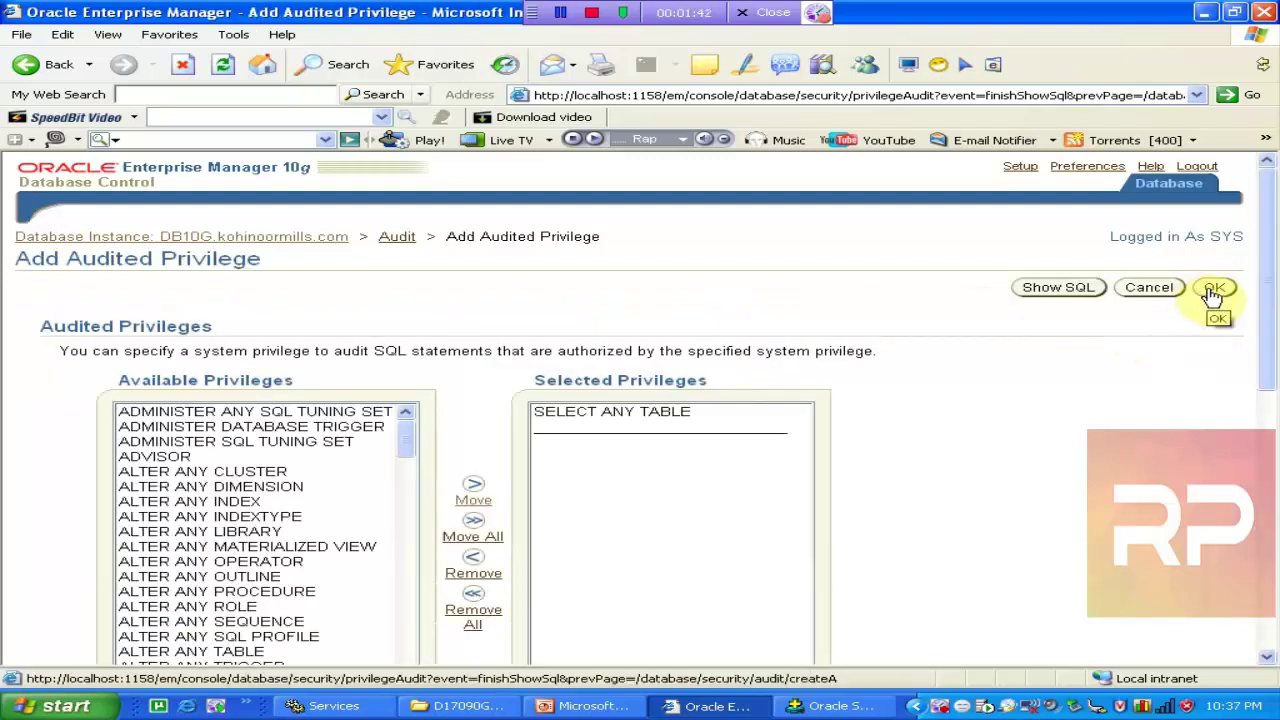
{"action": "left_click", "coordinate": [1213, 291]}
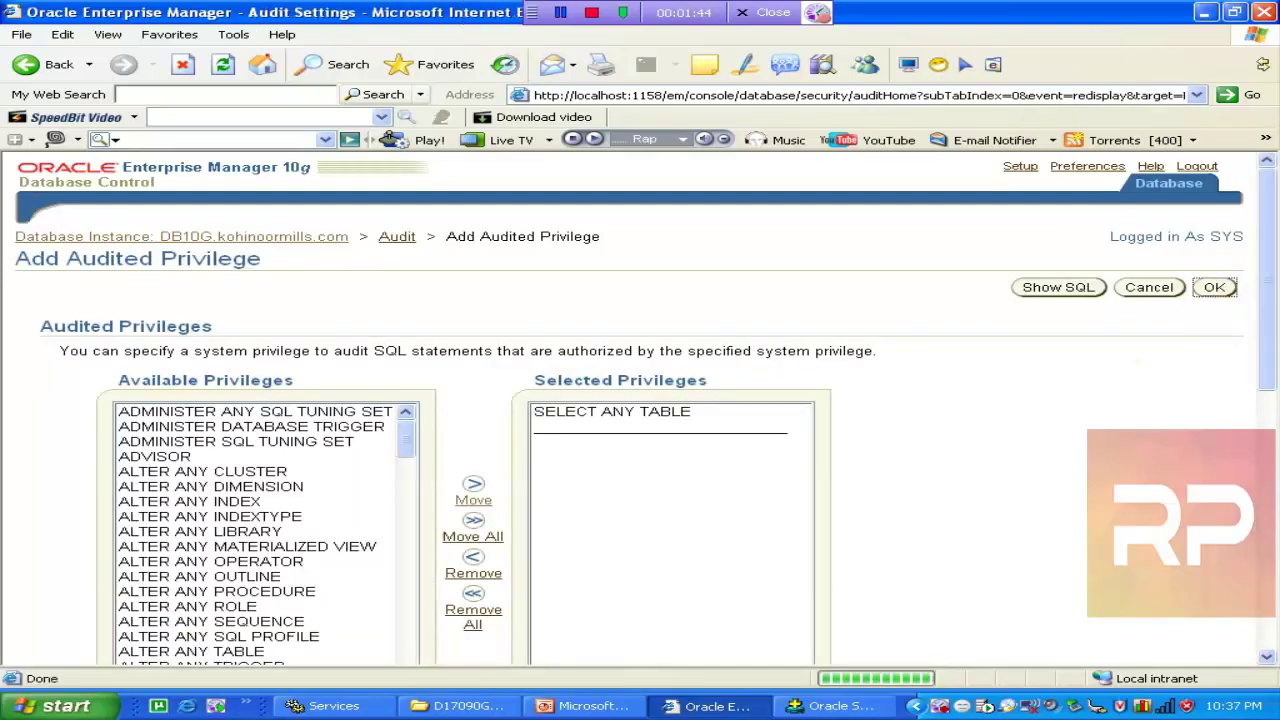
- Switch to SQL*Plus, clear the partial SELECT statement, and run SHOW USER to check the connected account
{"action": "left_click", "coordinate": [818, 707]}
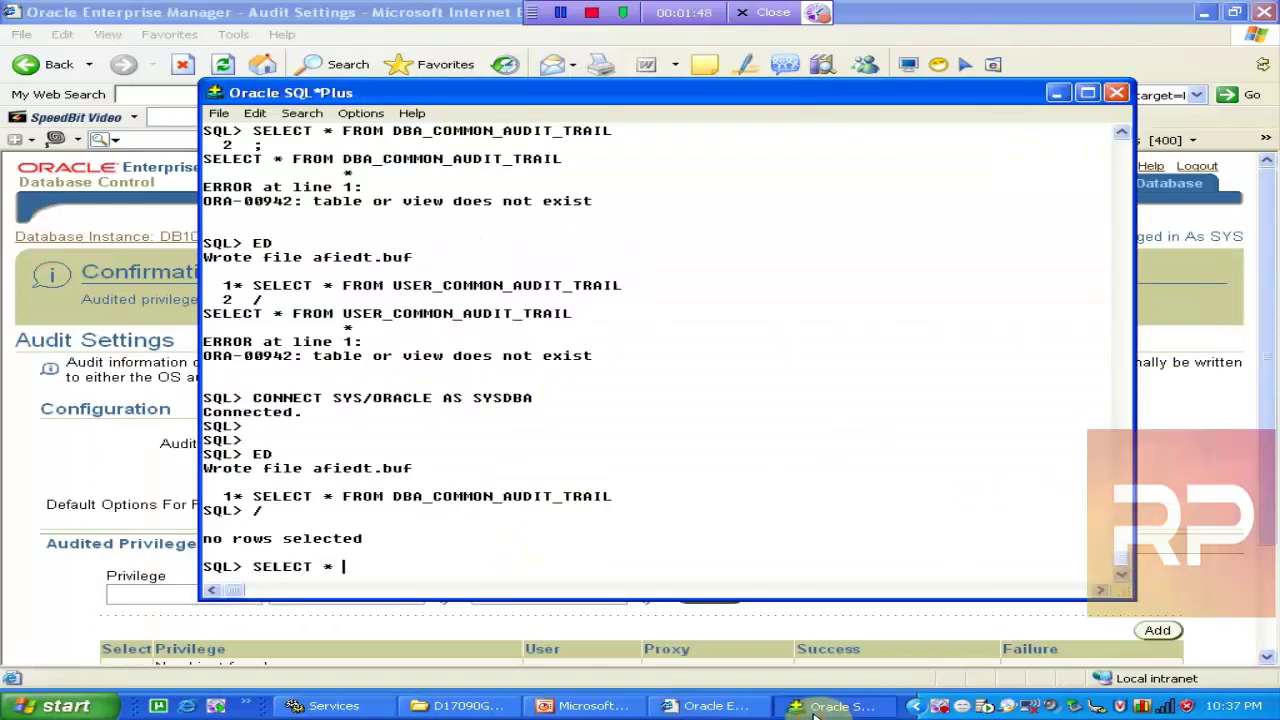
{"action": "key", "text": "BackSpace"}
{"action": "key", "text": "BackSpace"}
{"action": "key", "text": "BackSpace"}
{"action": "key", "text": "BackSpace"}
{"action": "key", "text": "BackSpace"}
{"action": "key", "text": "BackSpace"}
{"action": "key", "text": "Return"}
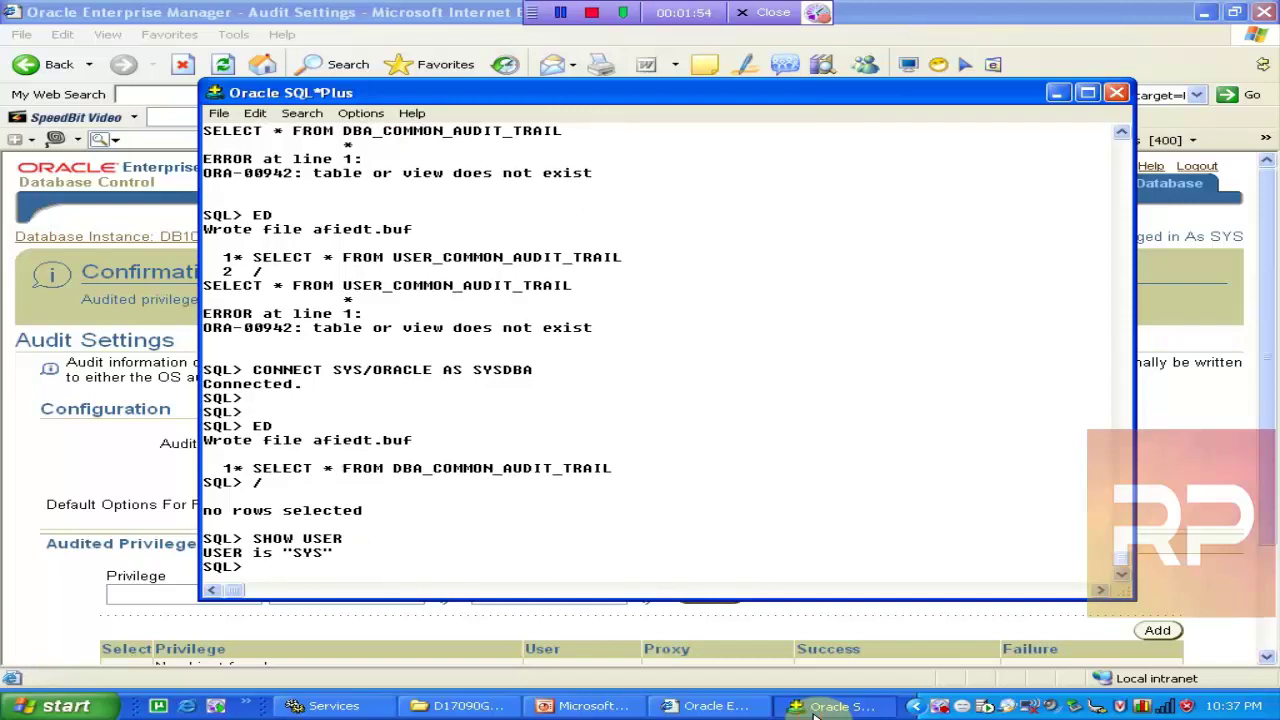
- Connect to the database as SCOTT with the account password
{"action": "key", "text": "Return"}
{"action": "key", "text": "Return"}
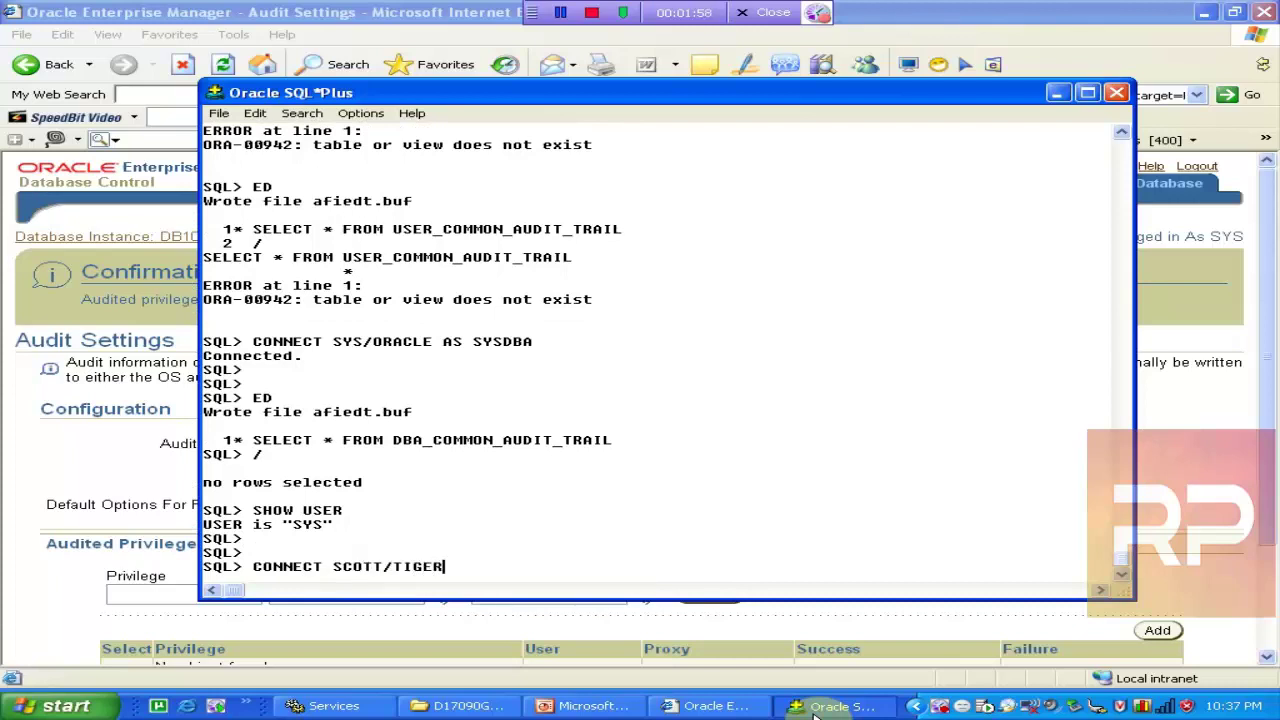
{"action": "key", "text": "Return"}
- Query all rows of the HR.DEPARTMENTS table as SCOTT
{"action": "key", "text": "Return"}
{"action": "key", "text": "Return"}
{"action": "key", "text": "Return"}
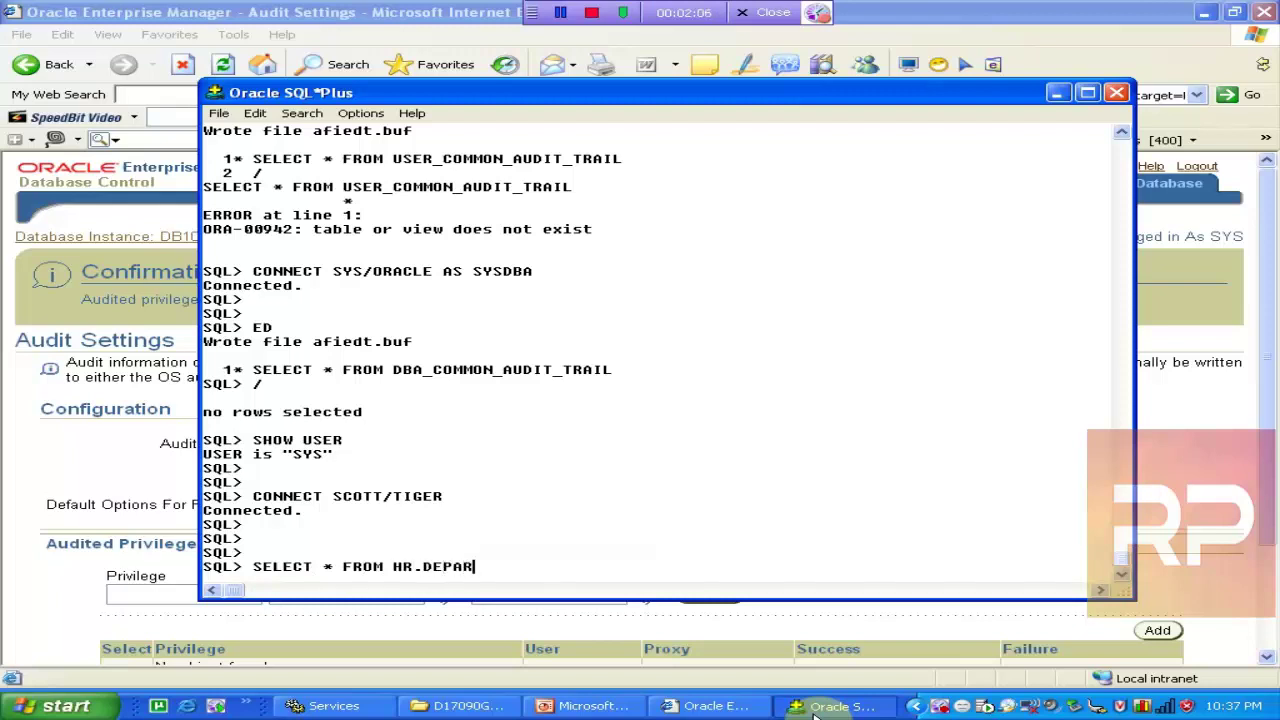
{"action": "key", "text": "Return"}
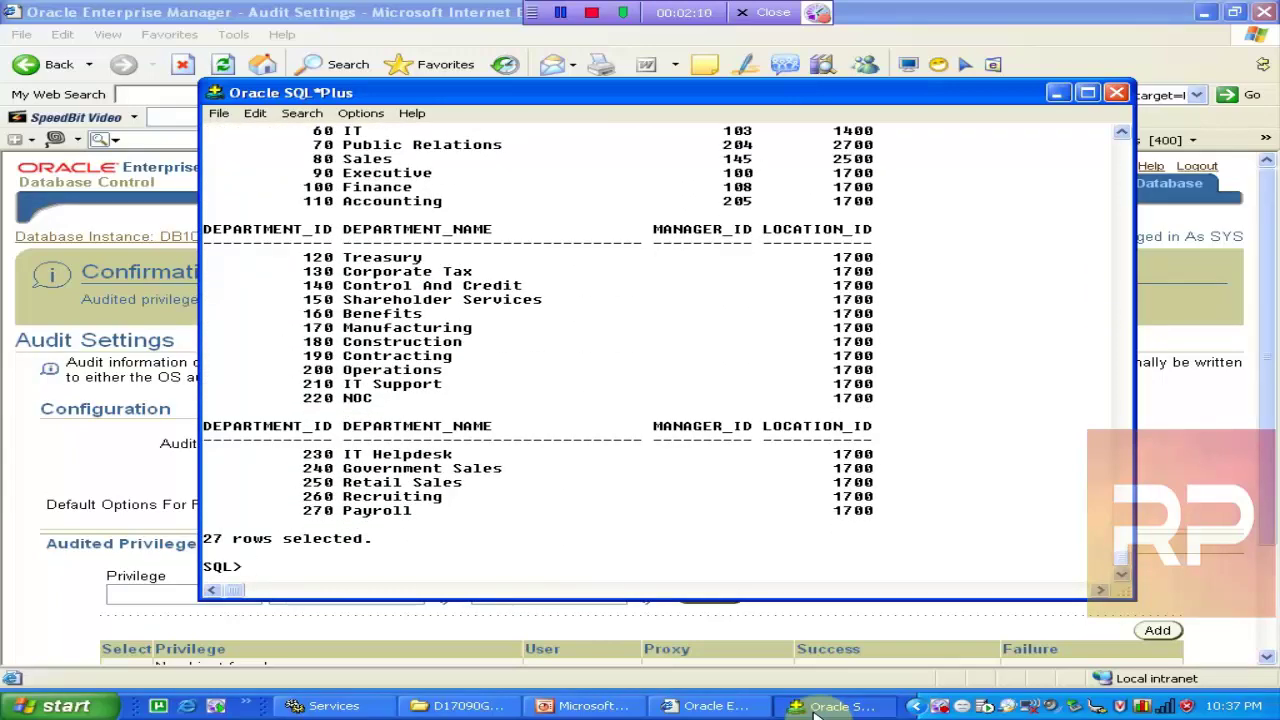
- Check the connected account with SHOW USER and try to select everything from SYS.DBA_TABLES
{"action": "key", "text": "Return"}
{"action": "key", "text": "Return"}
{"action": "key", "text": "Return"}
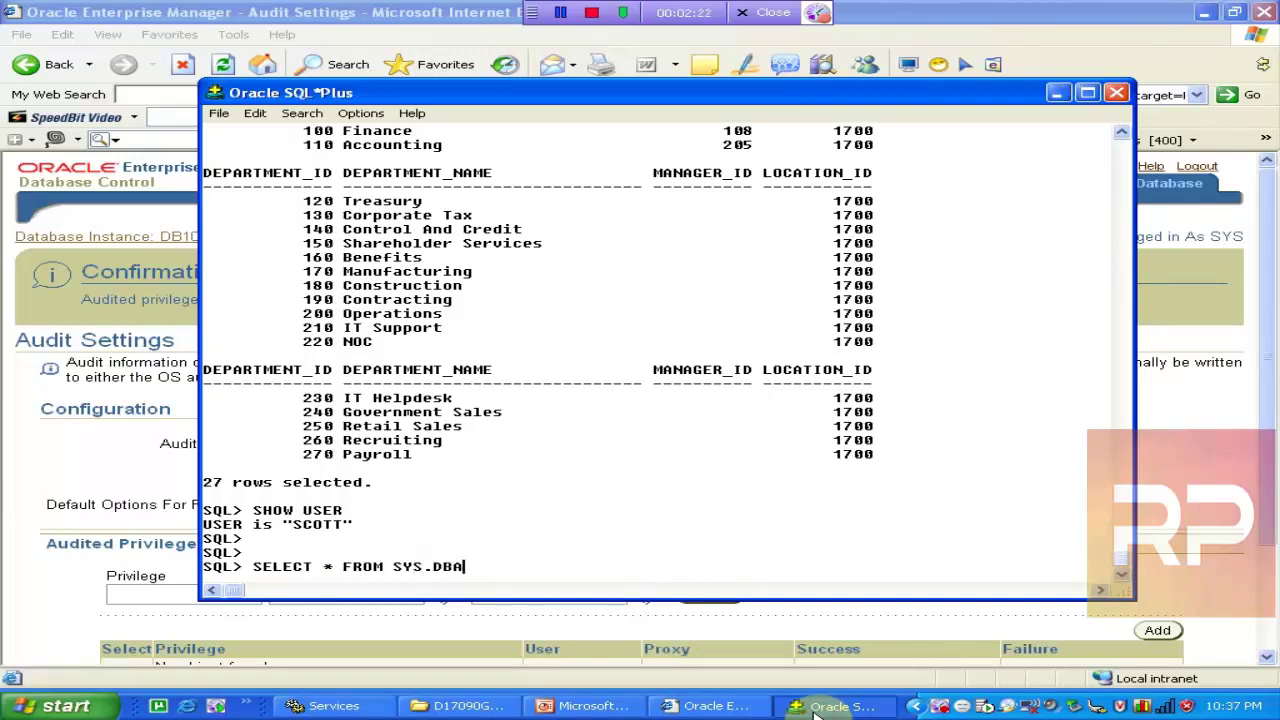
{"action": "type", "text": ";"}
{"action": "key", "text": "Return"}
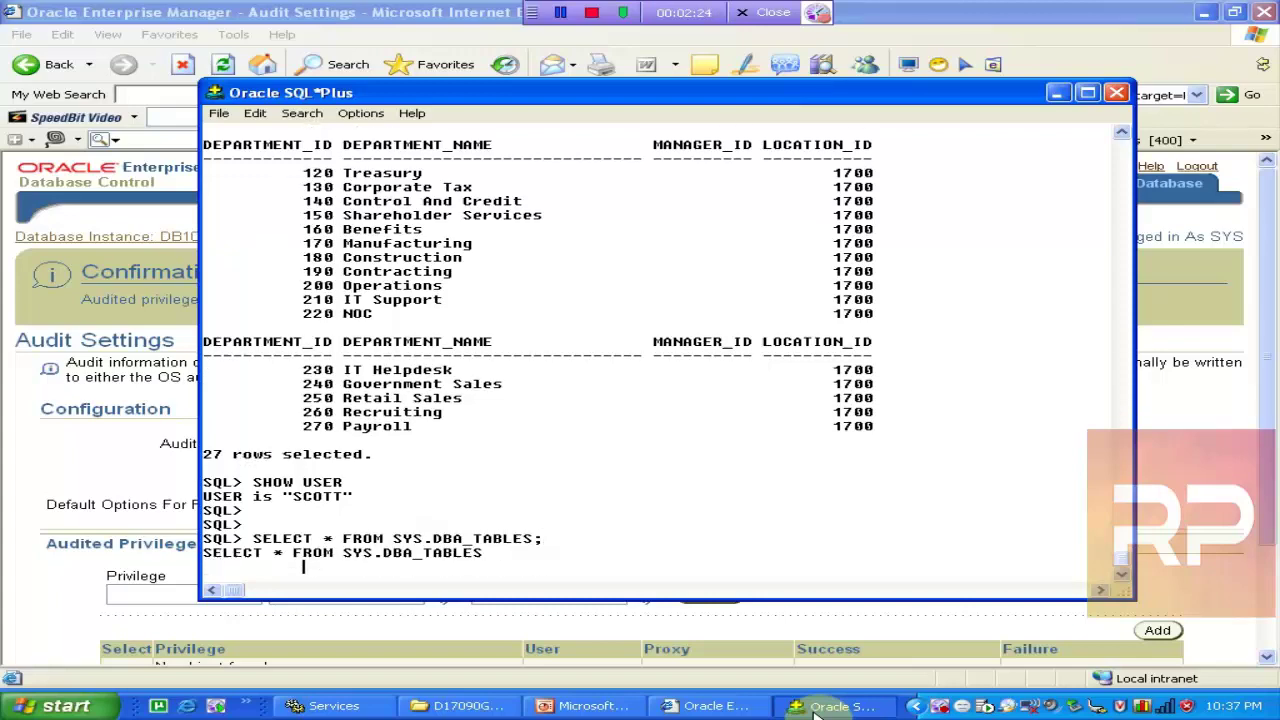
- Switch to Enterprise Manager, view the audit trail of audited privileges, and show the SQL behind it
{"action": "left_click", "coordinate": [724, 707]}
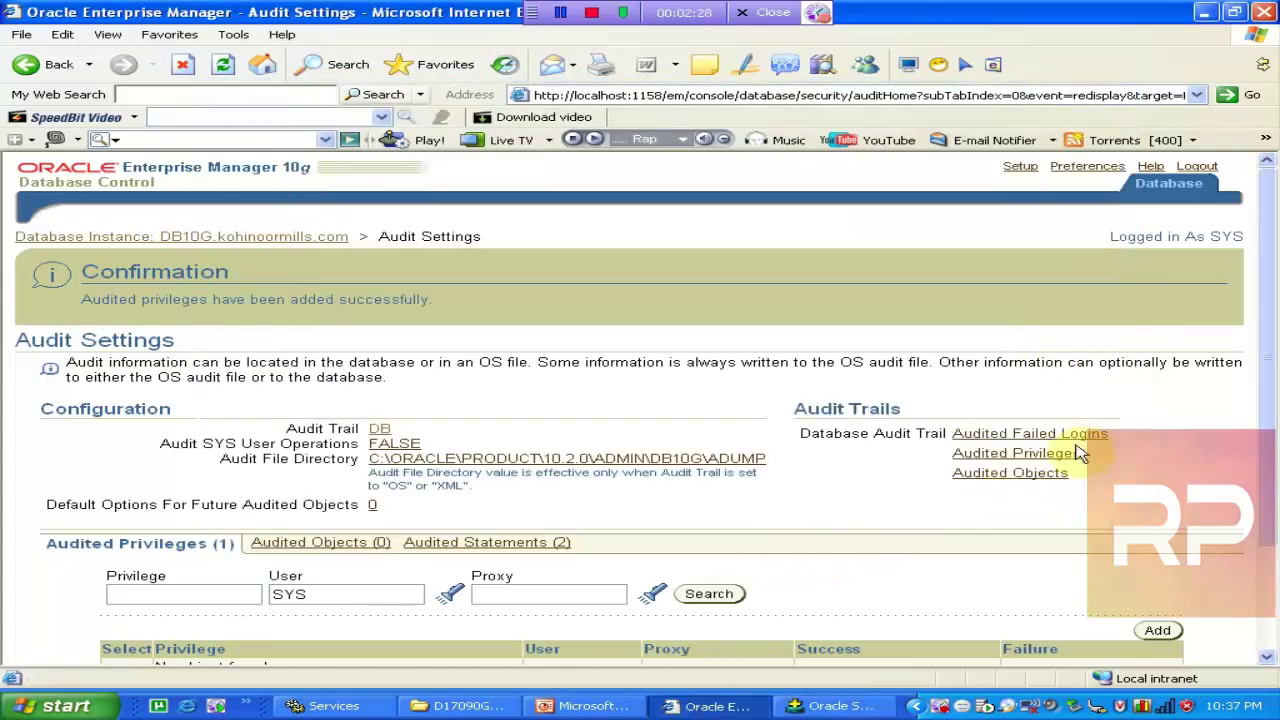
{"action": "left_click", "coordinate": [1045, 455]}
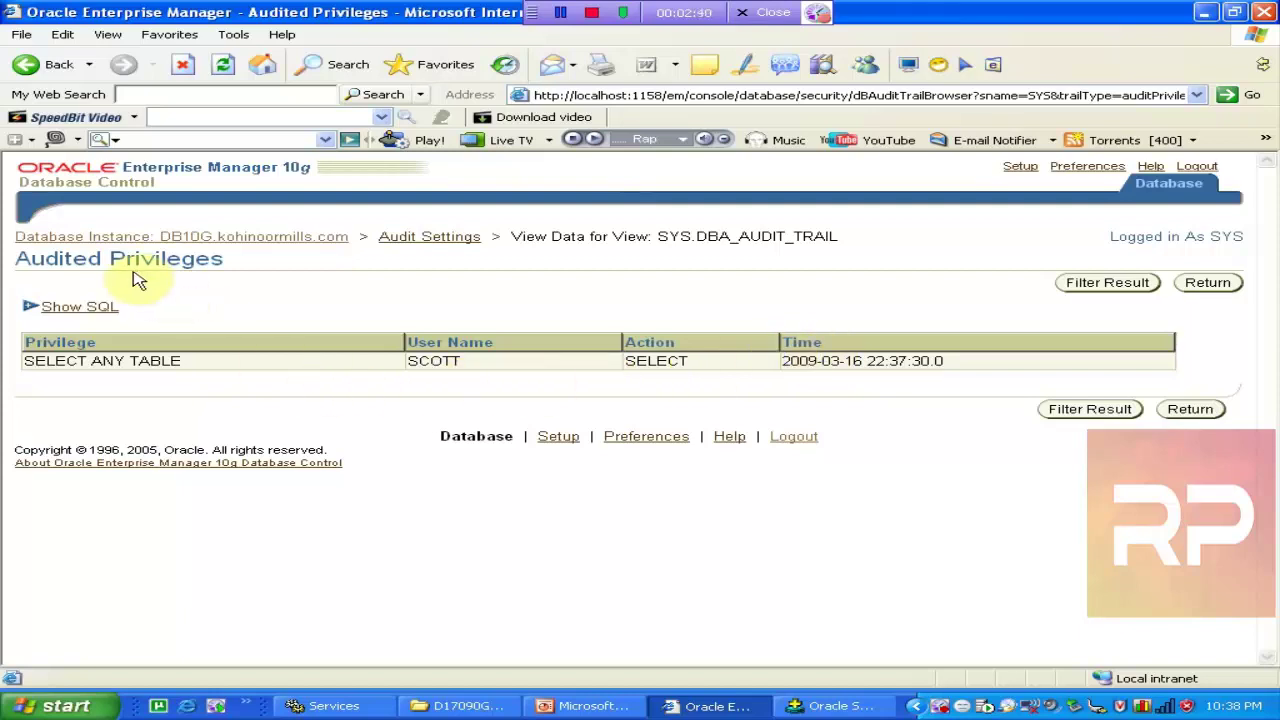
{"action": "left_click", "coordinate": [98, 310]}
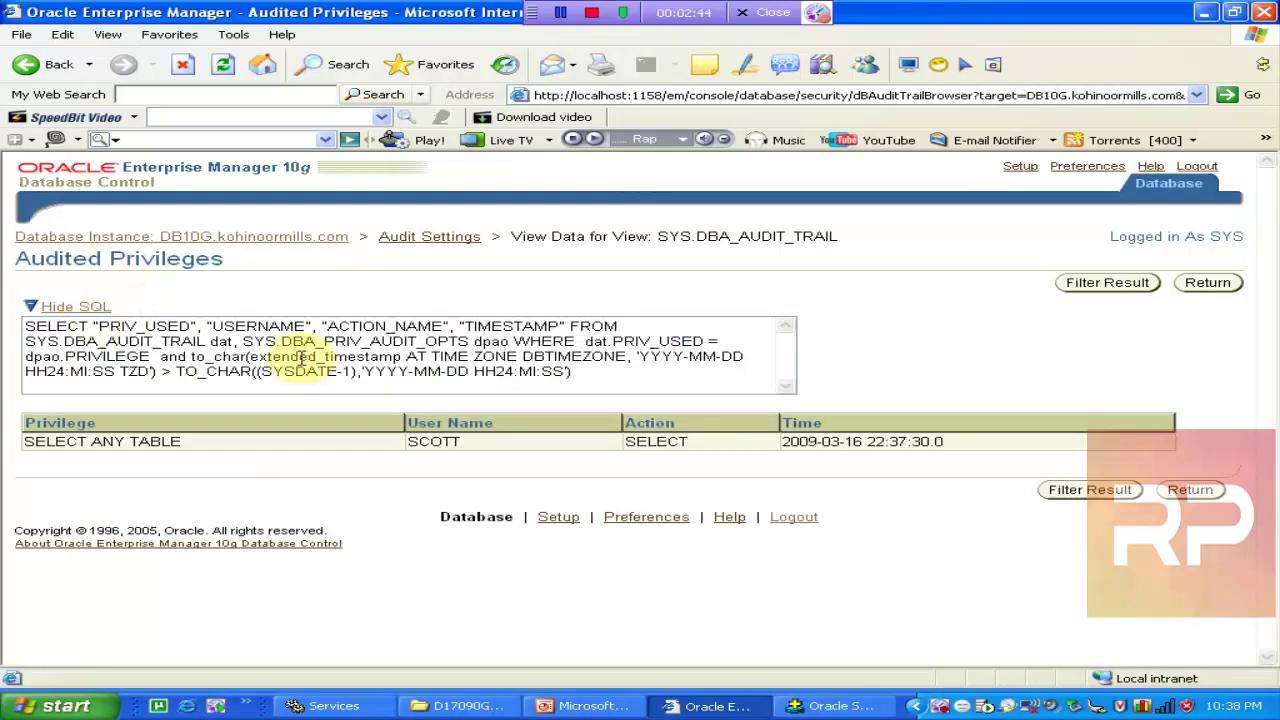
- Examine the column and where-clause filter for the audited privileges result, accept it unchanged, and return to Audit Settings
{"action": "left_click", "coordinate": [1100, 285]}
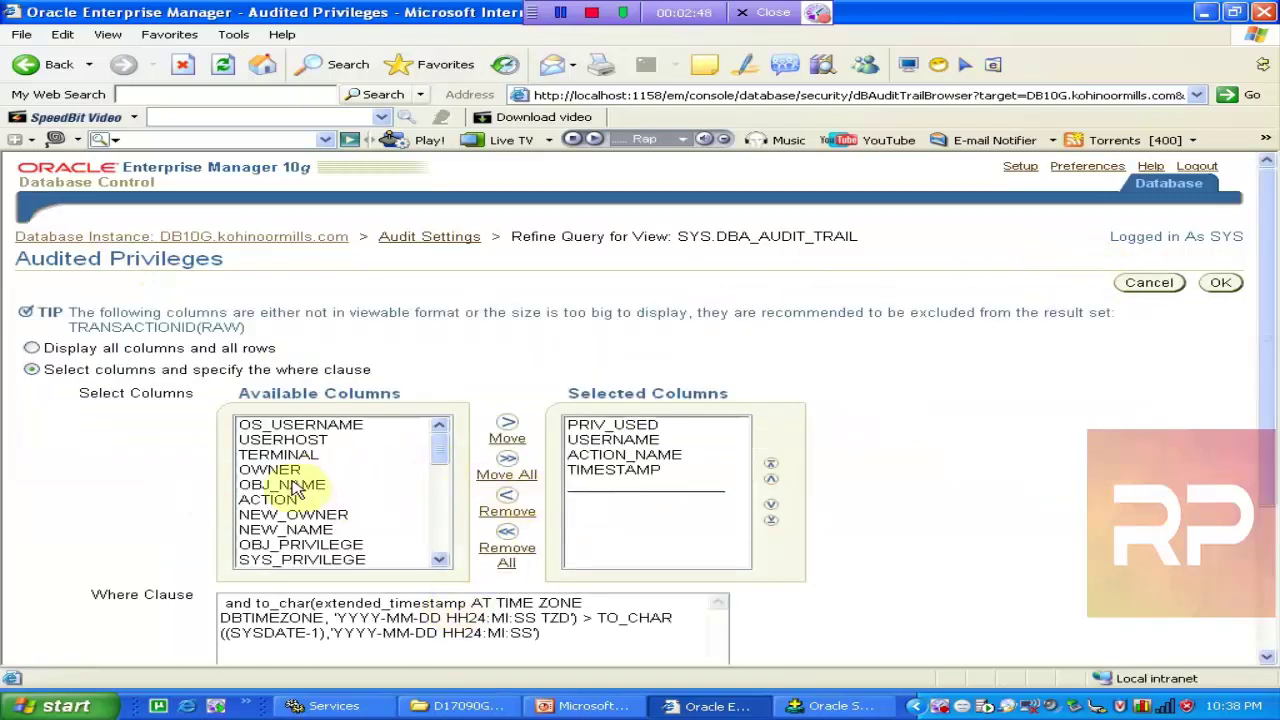
{"action": "left_click", "coordinate": [458, 482]}
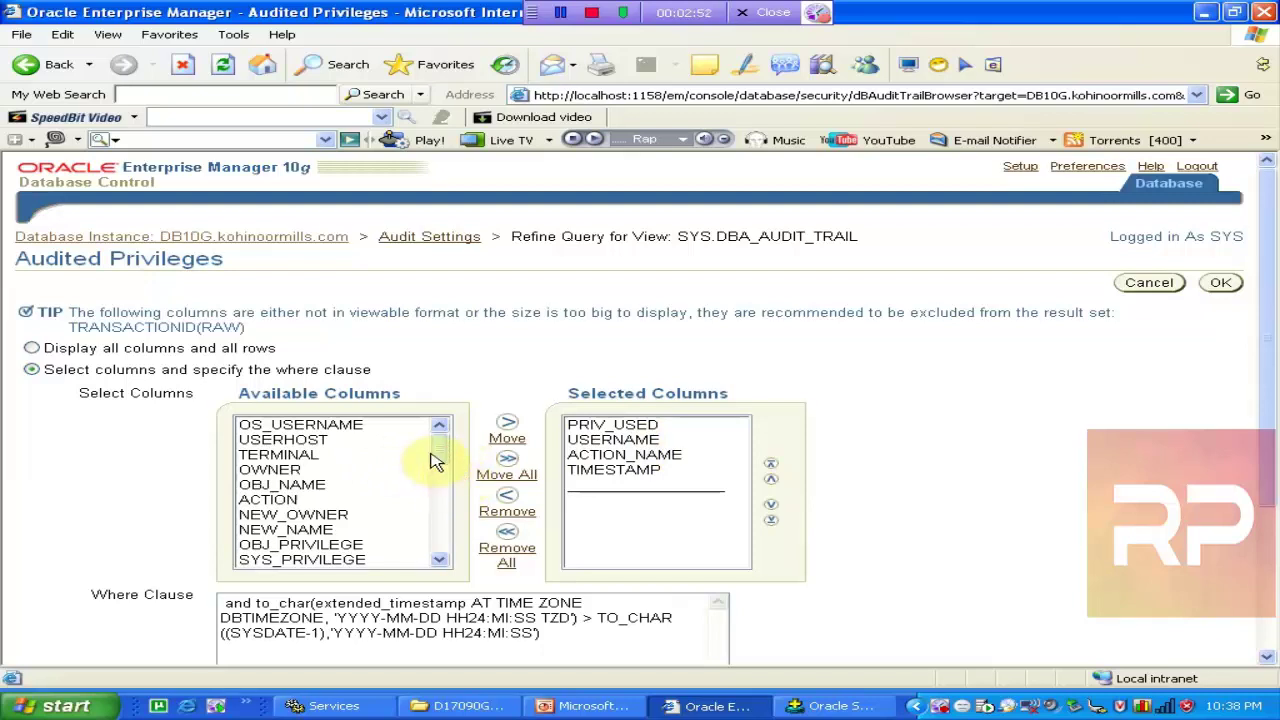
{"action": "left_click_drag", "start_coordinate": [434, 463], "coordinate": [484, 458]}
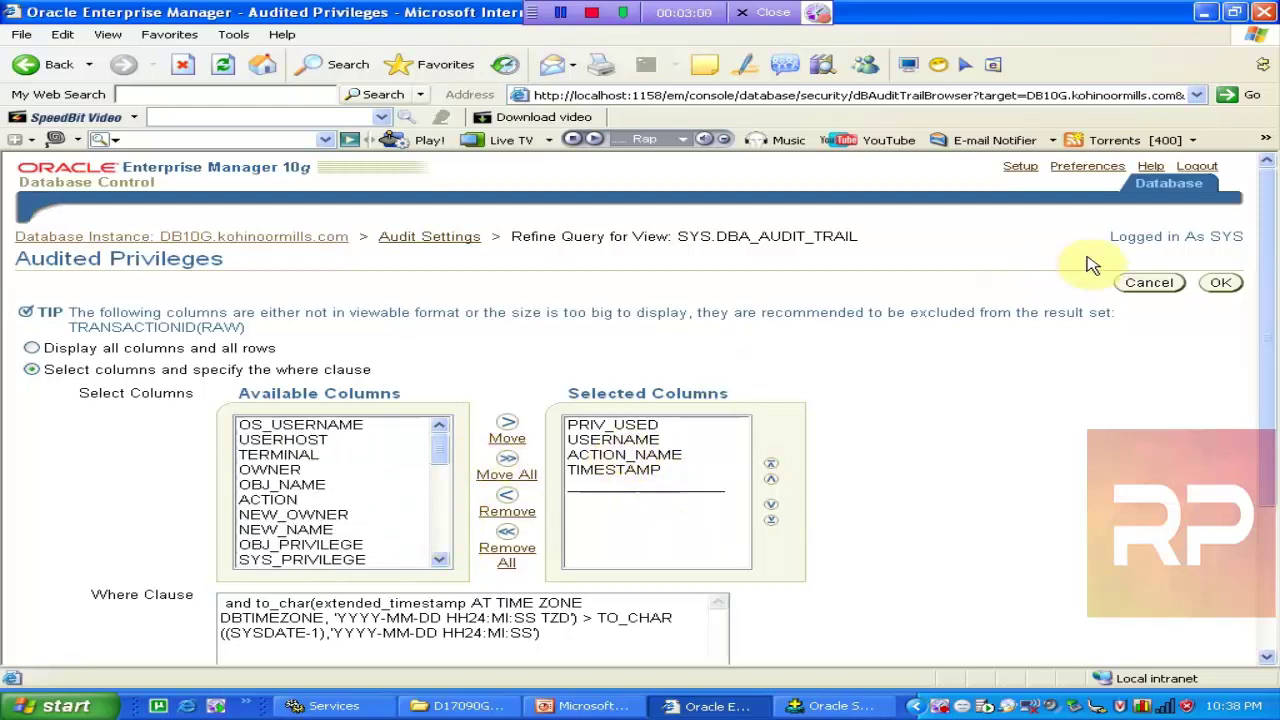
{"action": "left_click", "coordinate": [1214, 282]}
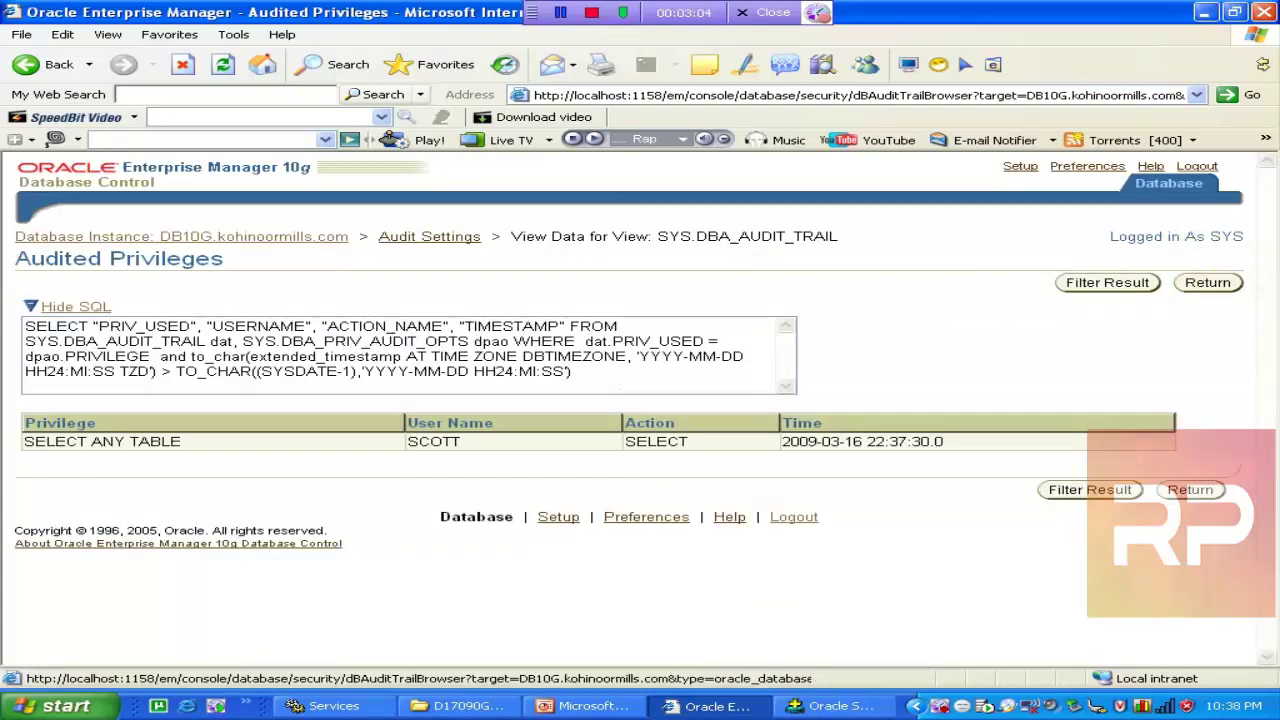
{"action": "left_click", "coordinate": [1226, 281]}
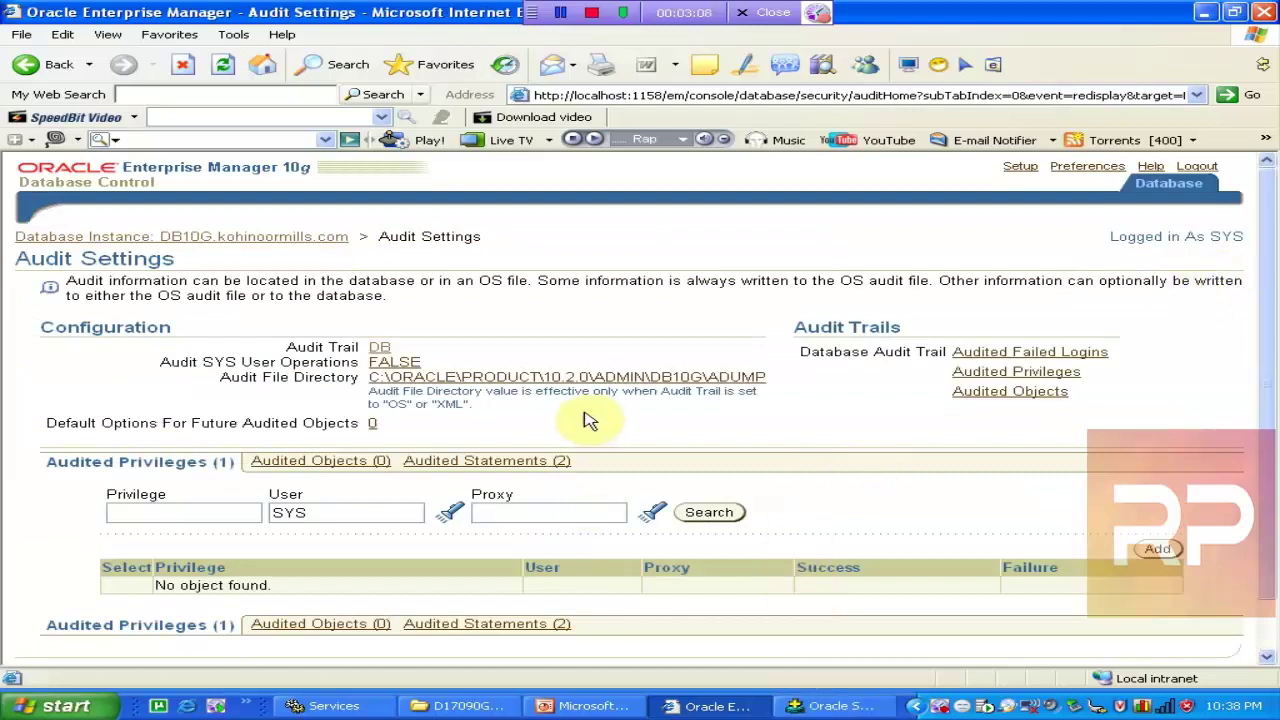
- Go back to the database instance's administration page and open the list of database users
{"action": "left_click", "coordinate": [213, 240]}
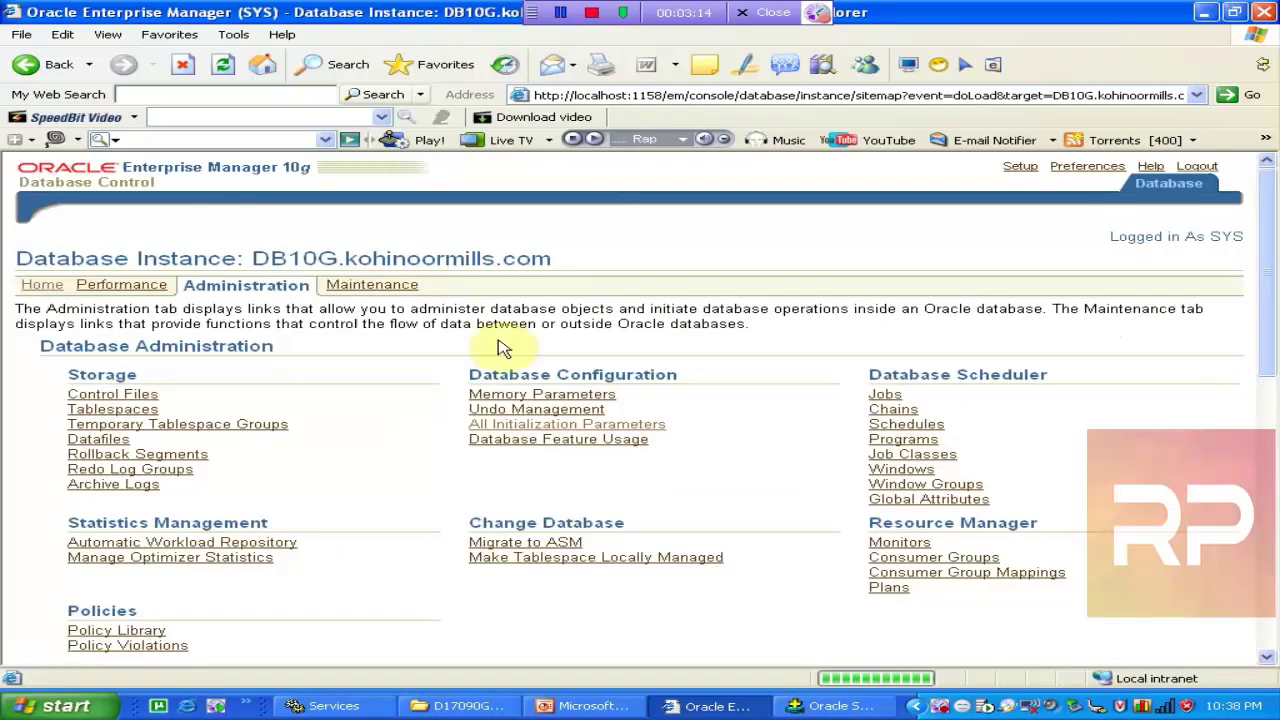
{"action": "left_click_drag", "start_coordinate": [1277, 297], "coordinate": [1275, 440]}
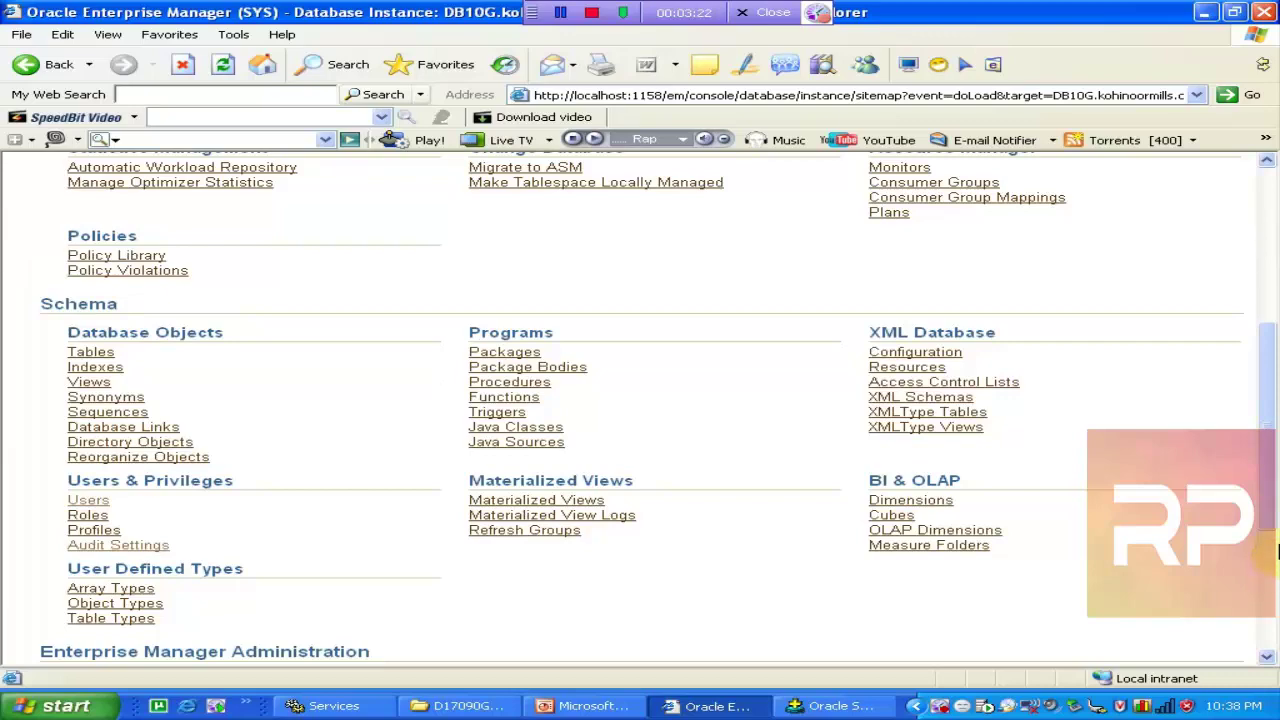
{"action": "left_click_drag", "start_coordinate": [1274, 497], "coordinate": [1277, 560]}
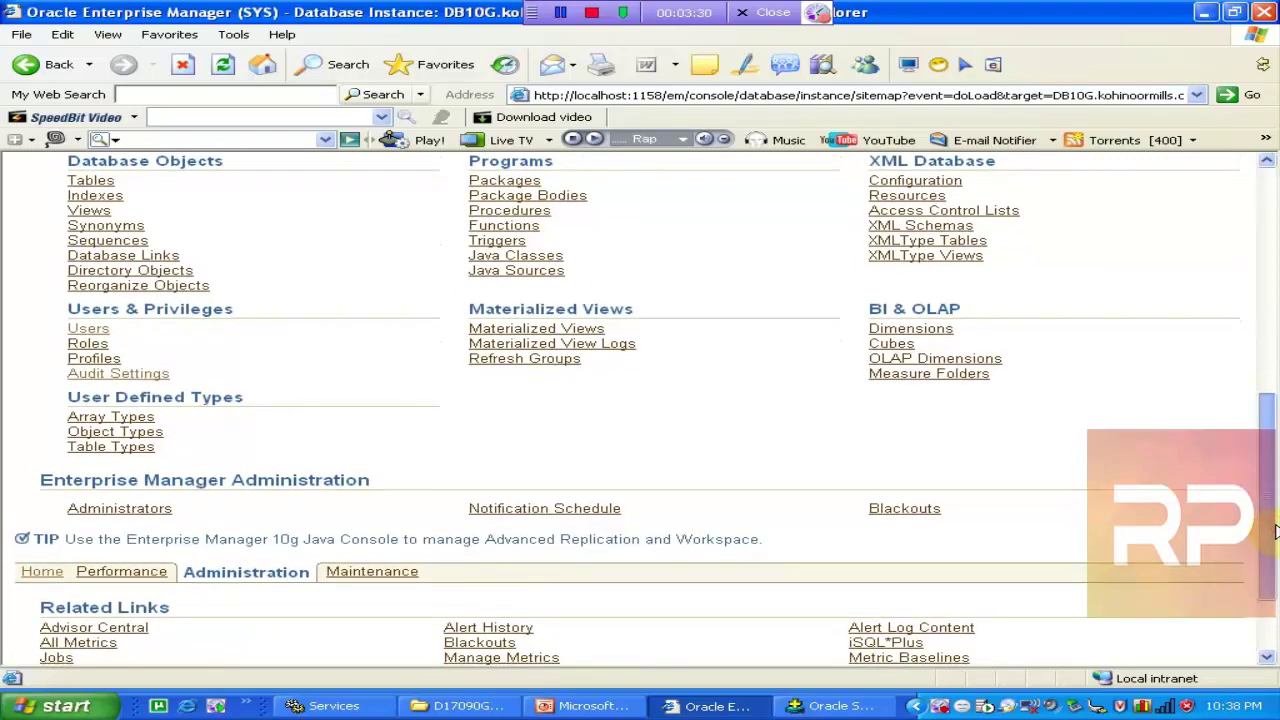
{"action": "scroll", "coordinate": [1274, 530], "scroll_direction": "up", "scroll_amount": 1}
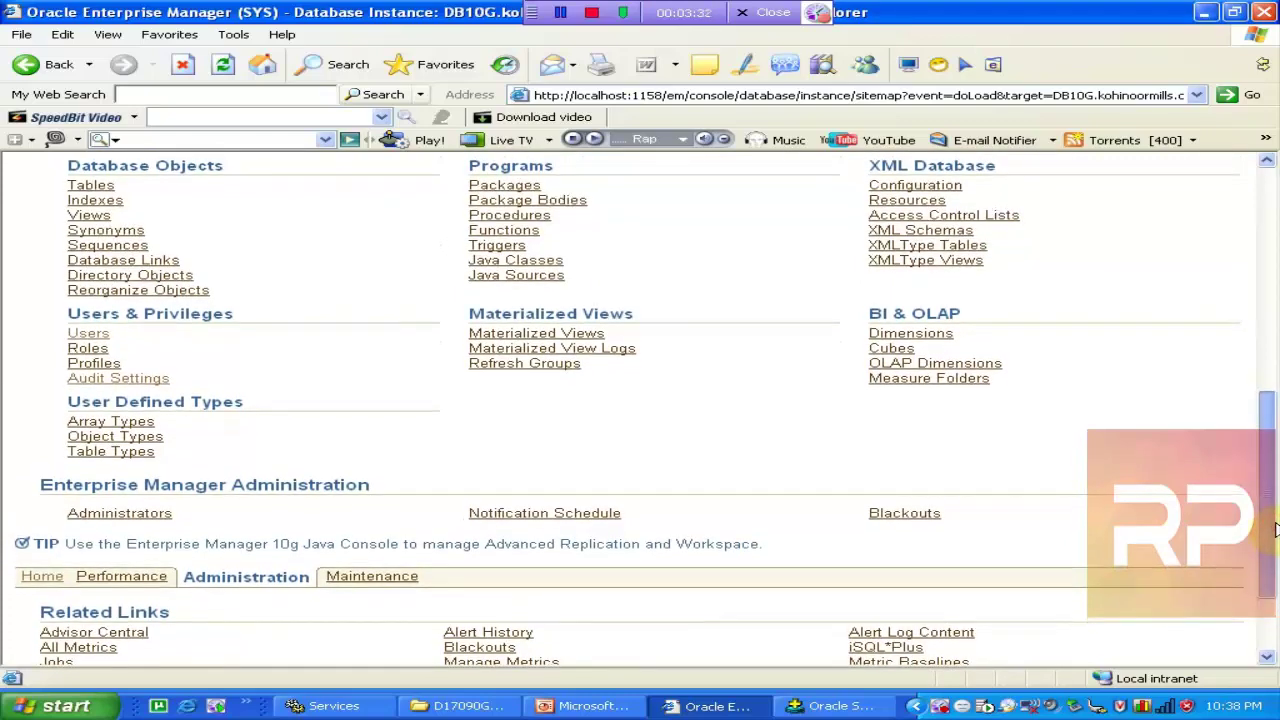
{"action": "scroll", "coordinate": [1274, 530], "scroll_direction": "up", "scroll_amount": 2}
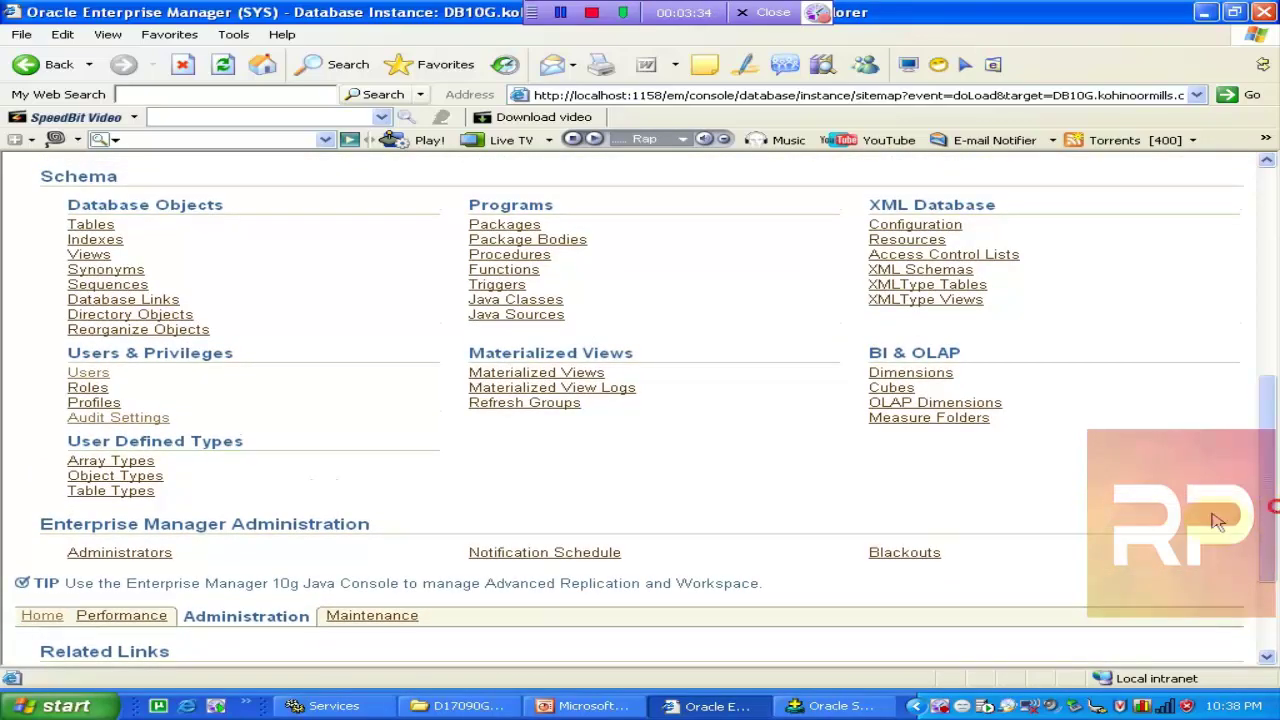
{"action": "left_click", "coordinate": [90, 377]}
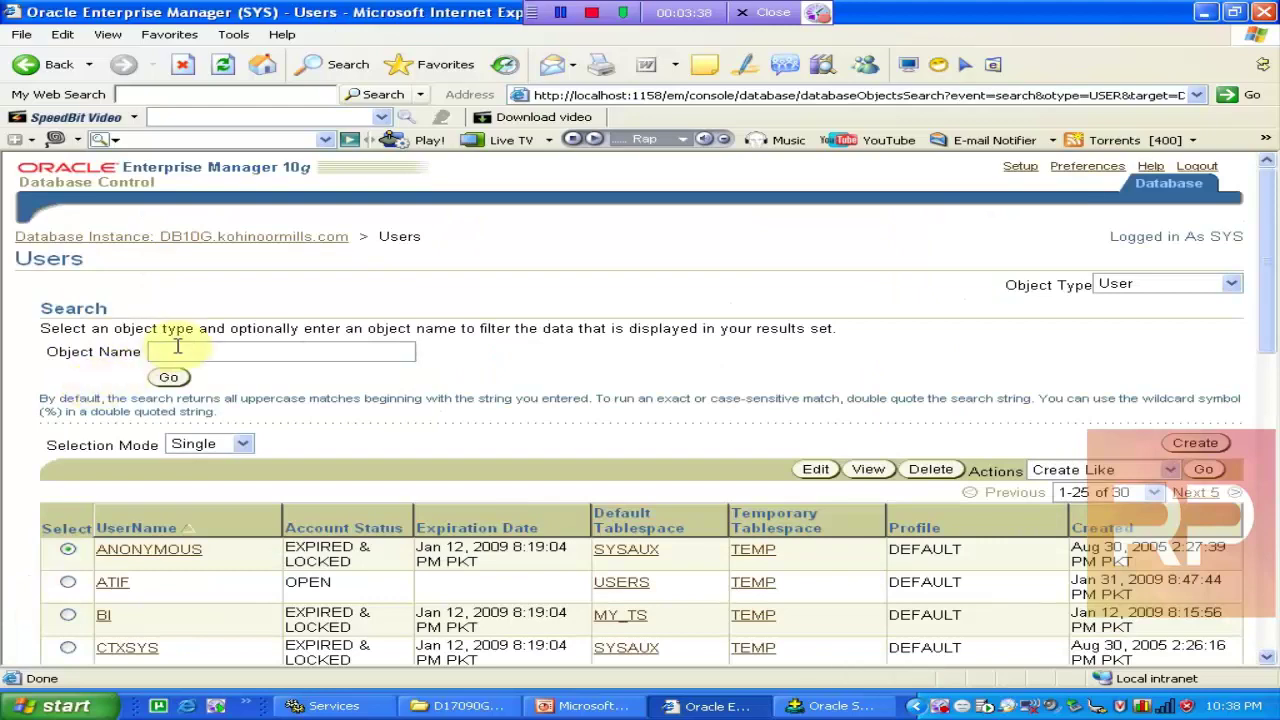
- Search for the user HR, open it for editing, and examine its object privileges
{"action": "type", "text": "HR"}
{"action": "key", "text": "Return"}
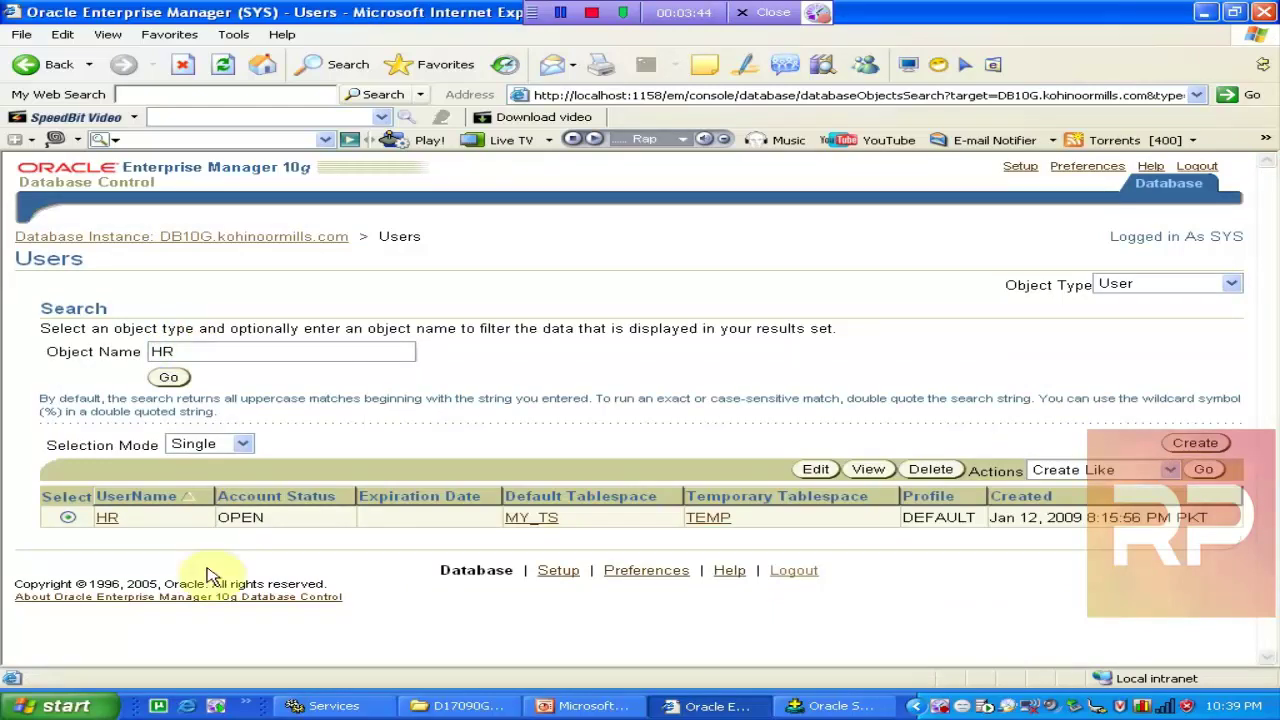
{"action": "left_click", "coordinate": [818, 470]}
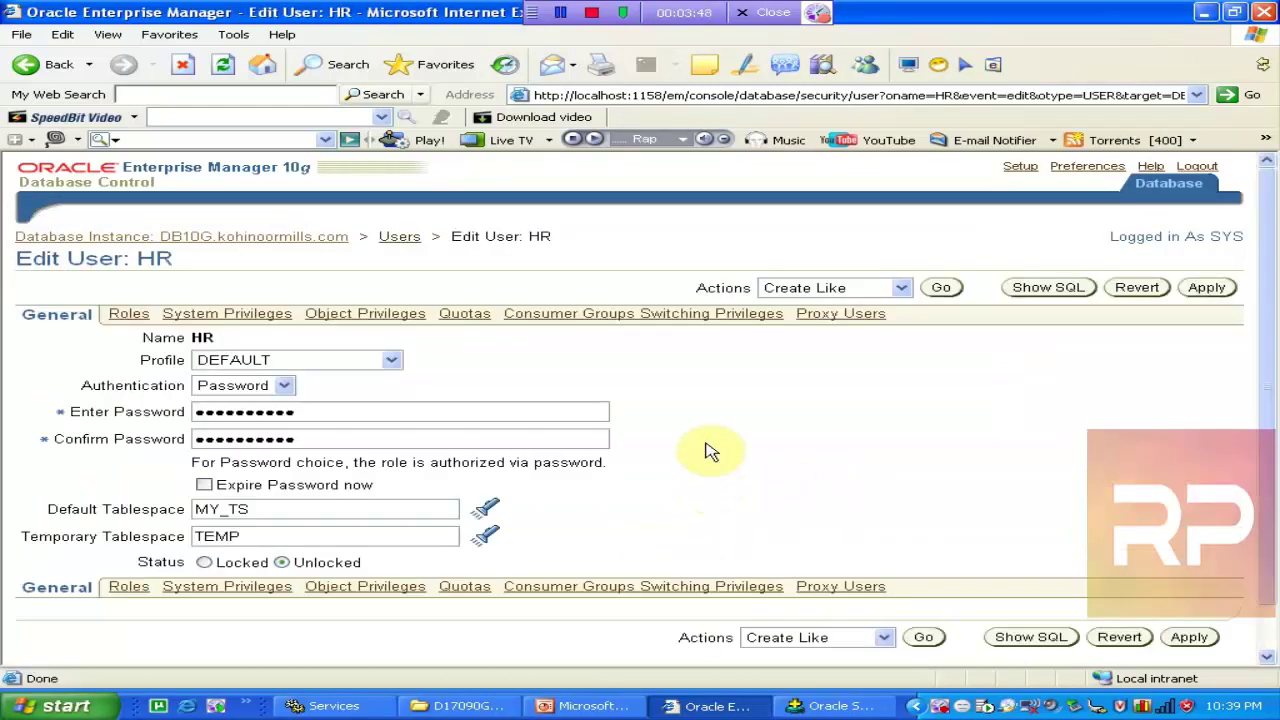
{"action": "left_click", "coordinate": [330, 318]}
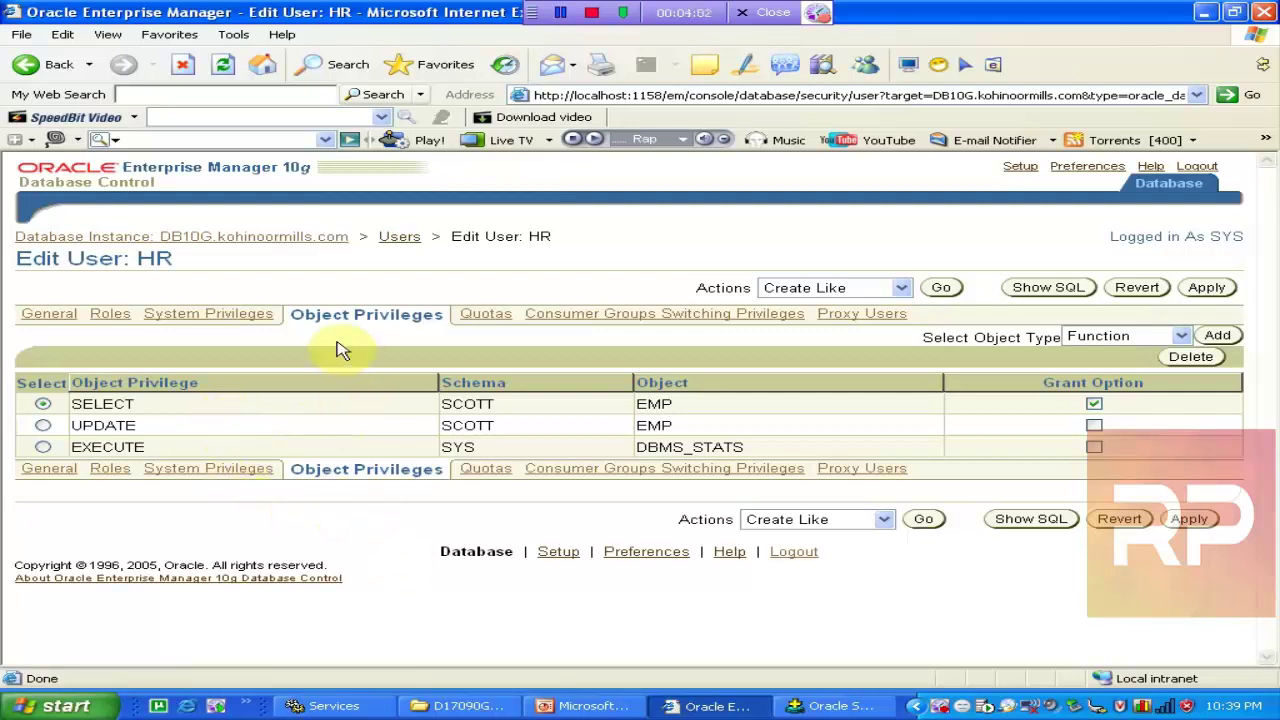
- Return to Audit Settings through the database instance page and show the audited objects
{"action": "left_click", "coordinate": [252, 238]}
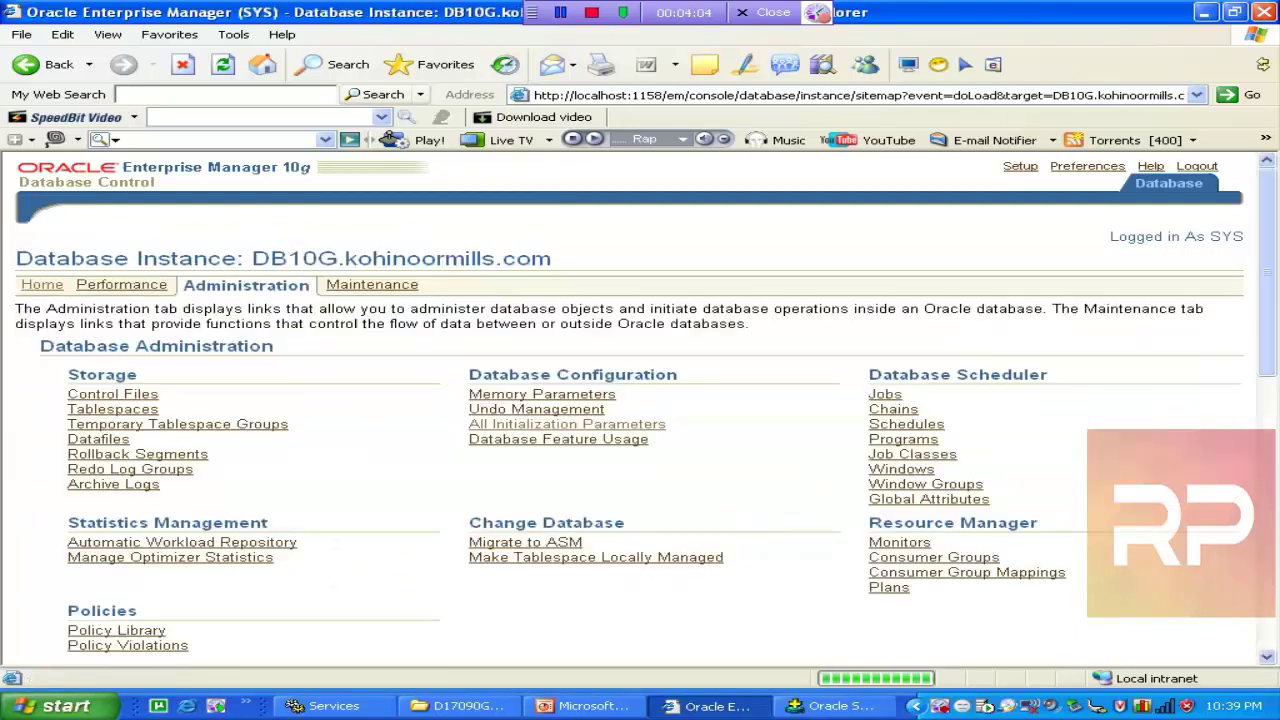
{"action": "left_click_drag", "start_coordinate": [1271, 337], "coordinate": [1197, 500]}
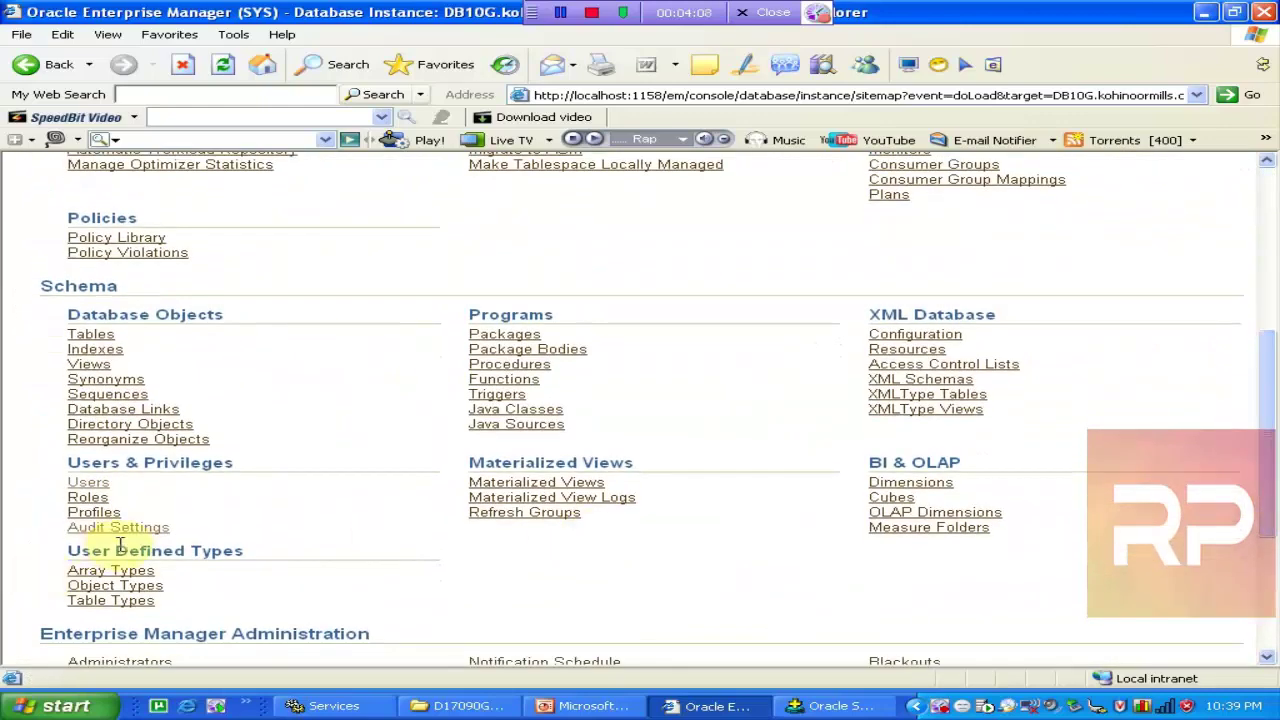
{"action": "left_click", "coordinate": [118, 529]}
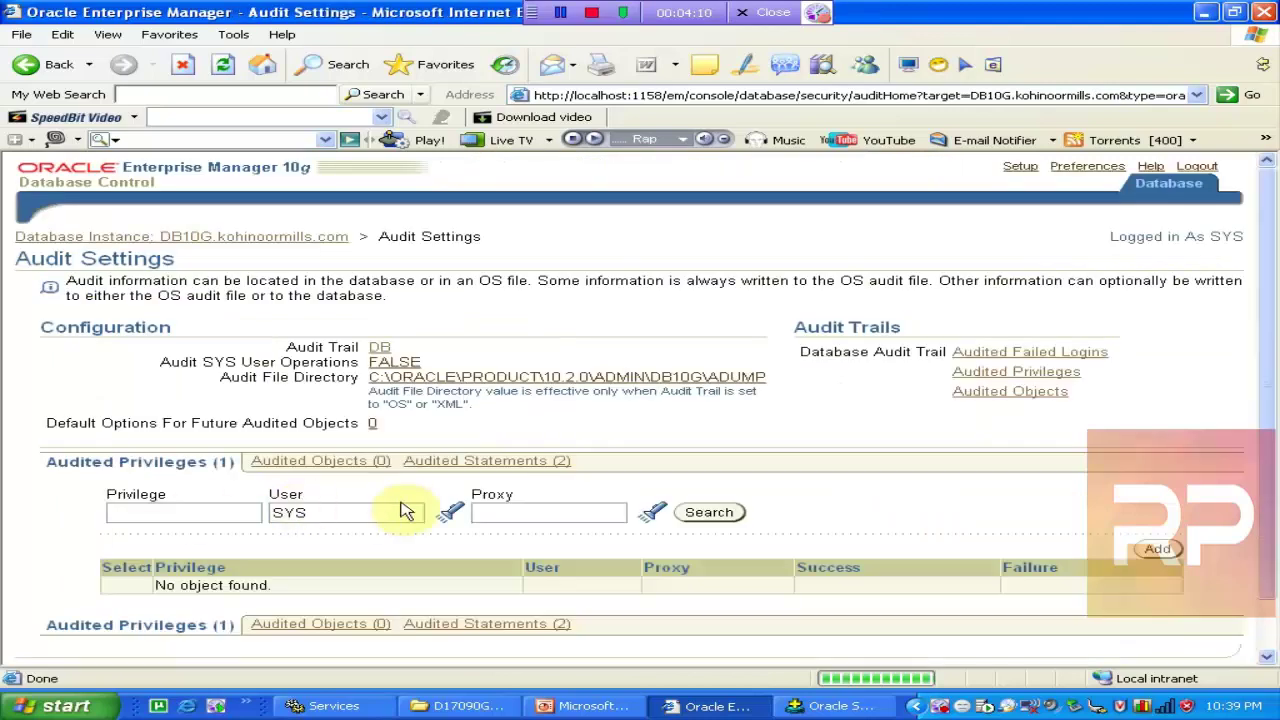
{"action": "left_click", "coordinate": [330, 463]}
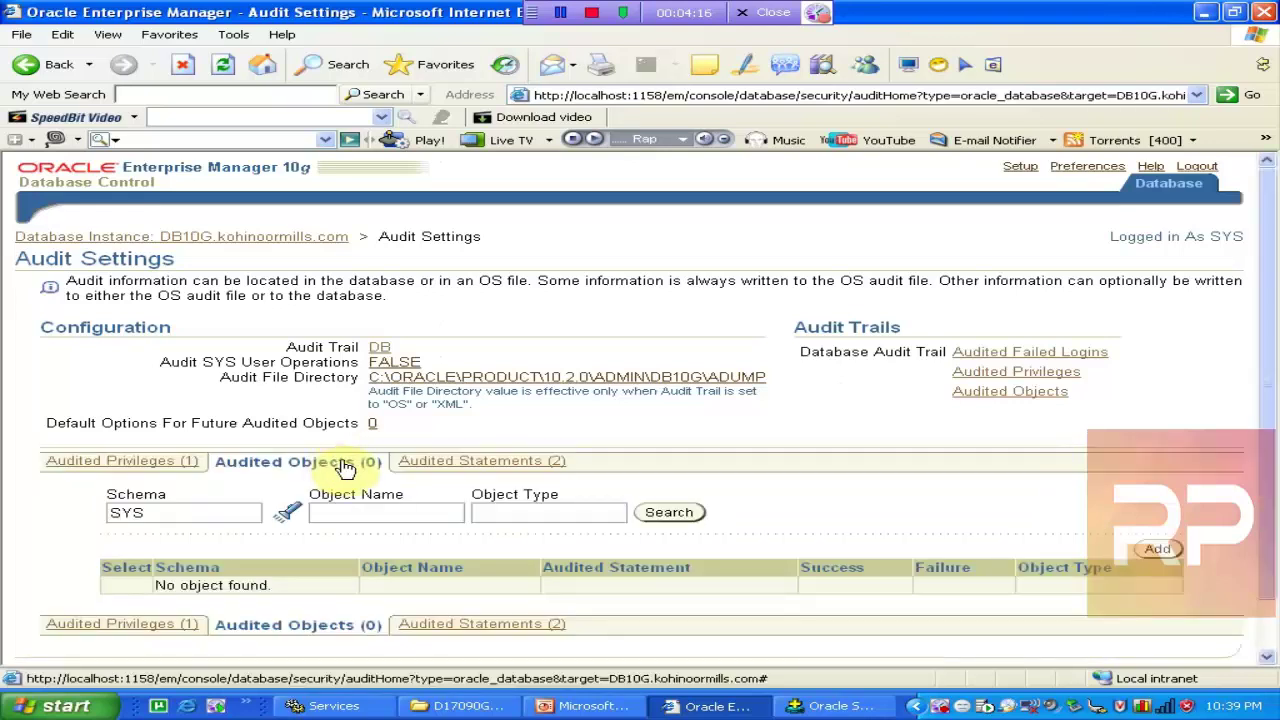
- Start adding an audited object with Table as the object type and bring up the table search
{"action": "left_click", "coordinate": [1162, 551]}
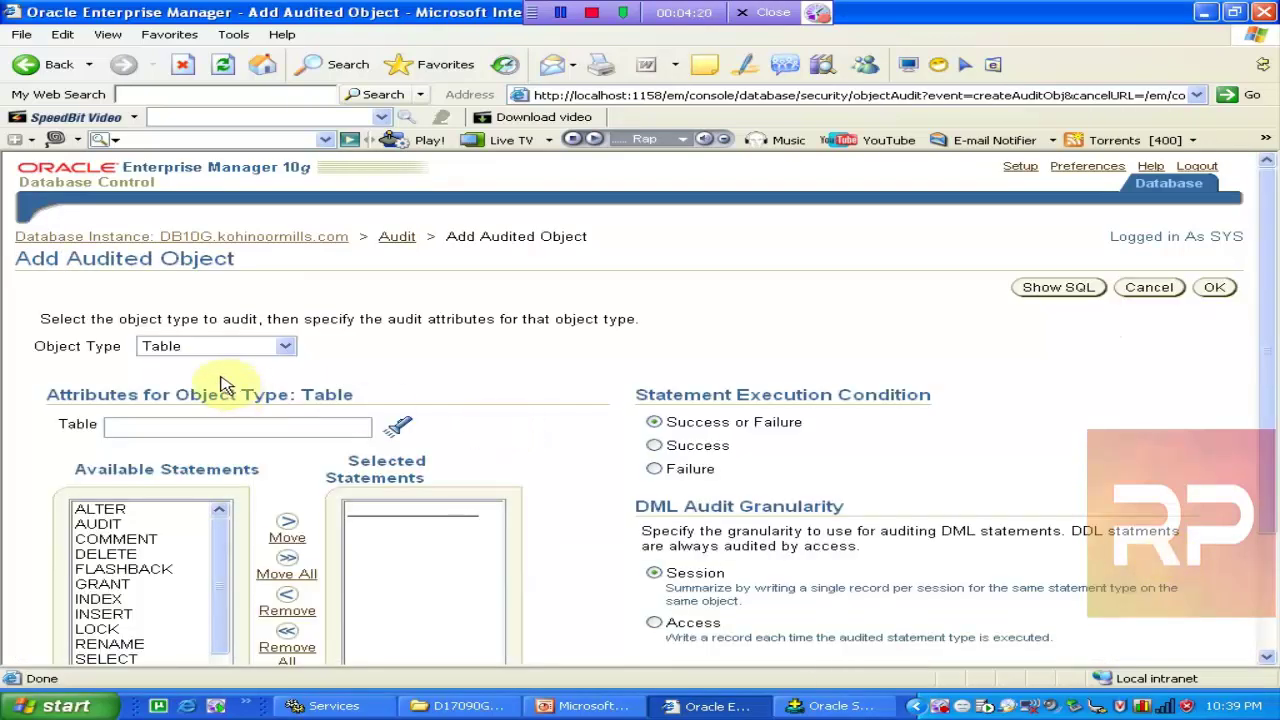
{"action": "left_click", "coordinate": [286, 347]}
{"action": "left_click", "coordinate": [286, 347]}
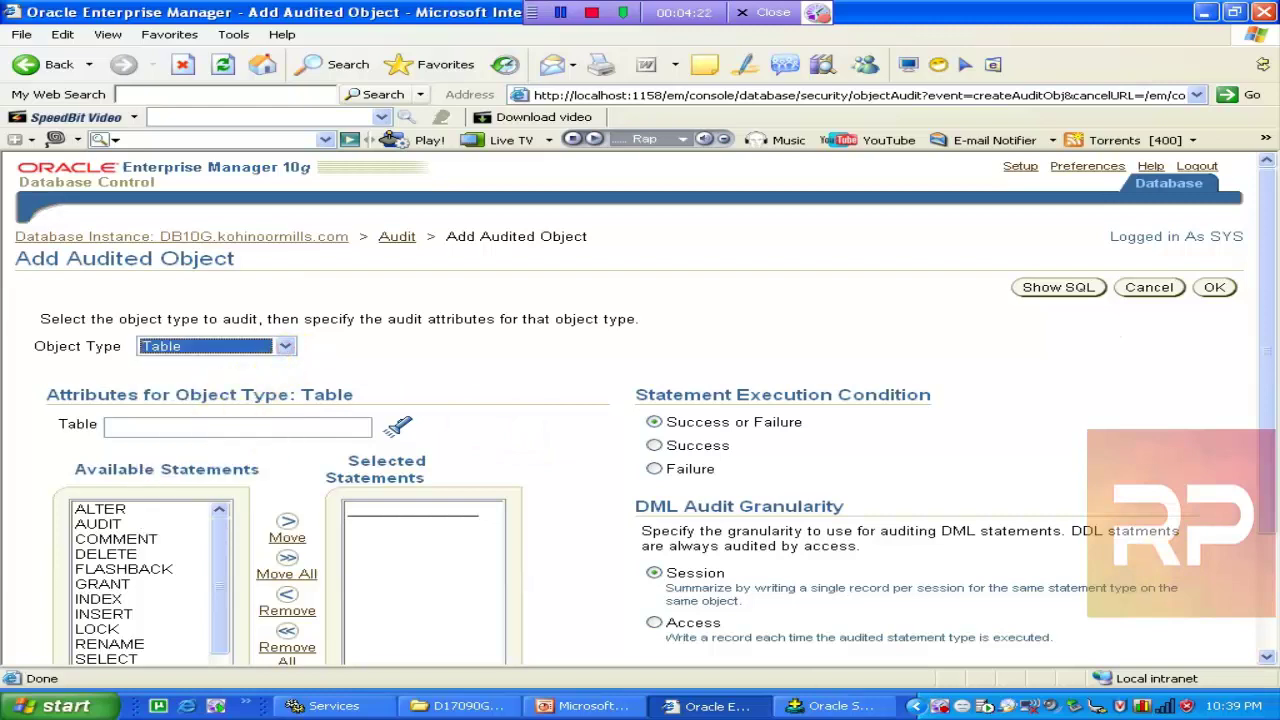
{"action": "left_click", "coordinate": [223, 443]}
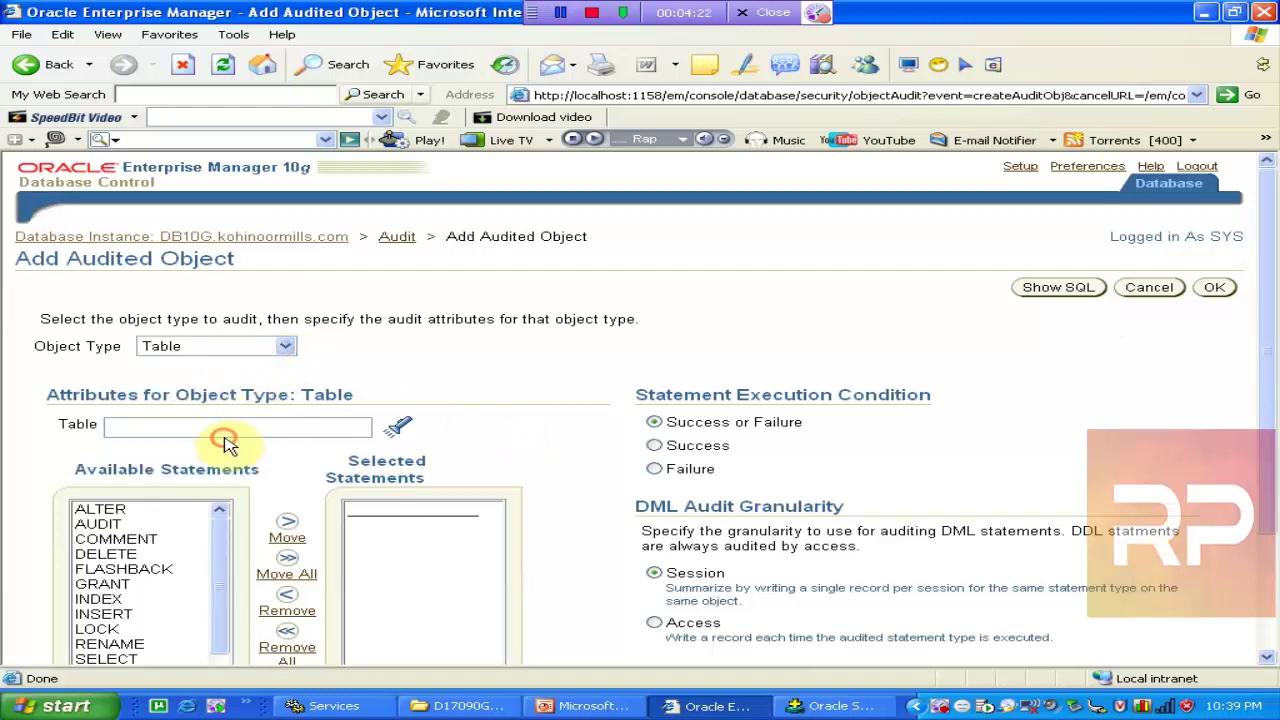
{"action": "left_click", "coordinate": [395, 430]}
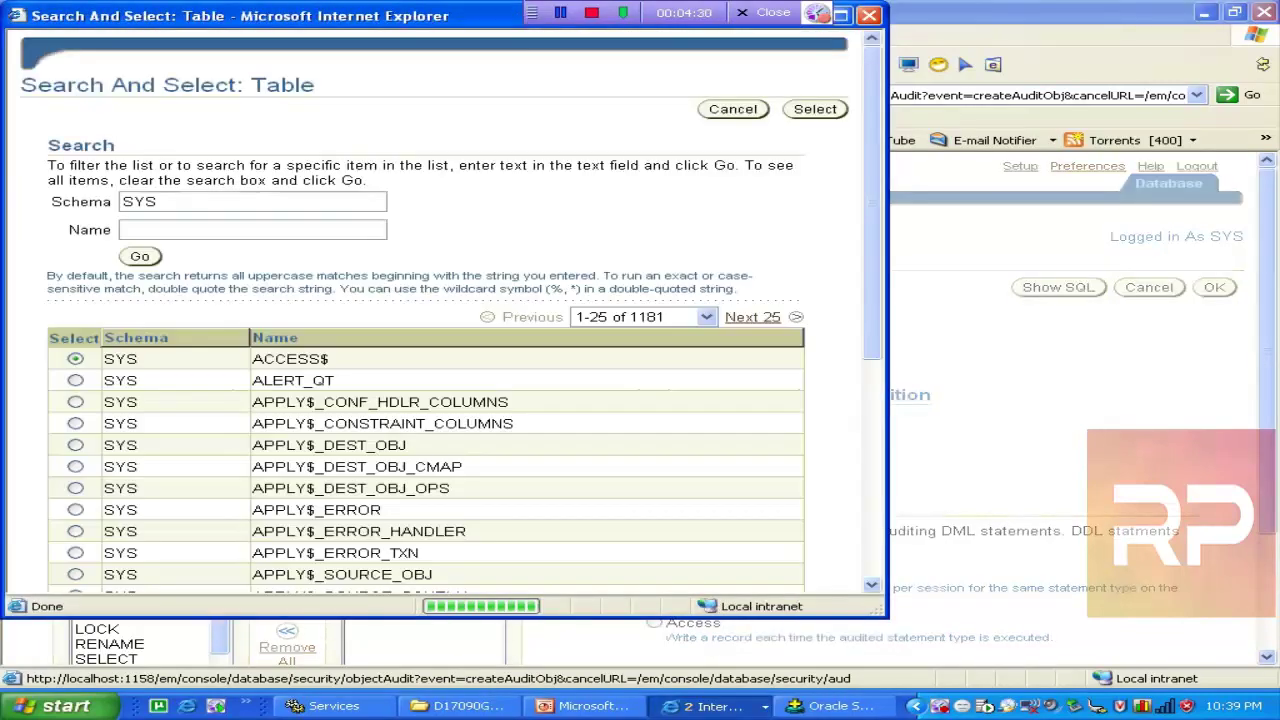
{"action": "double_click", "coordinate": [229, 201]}
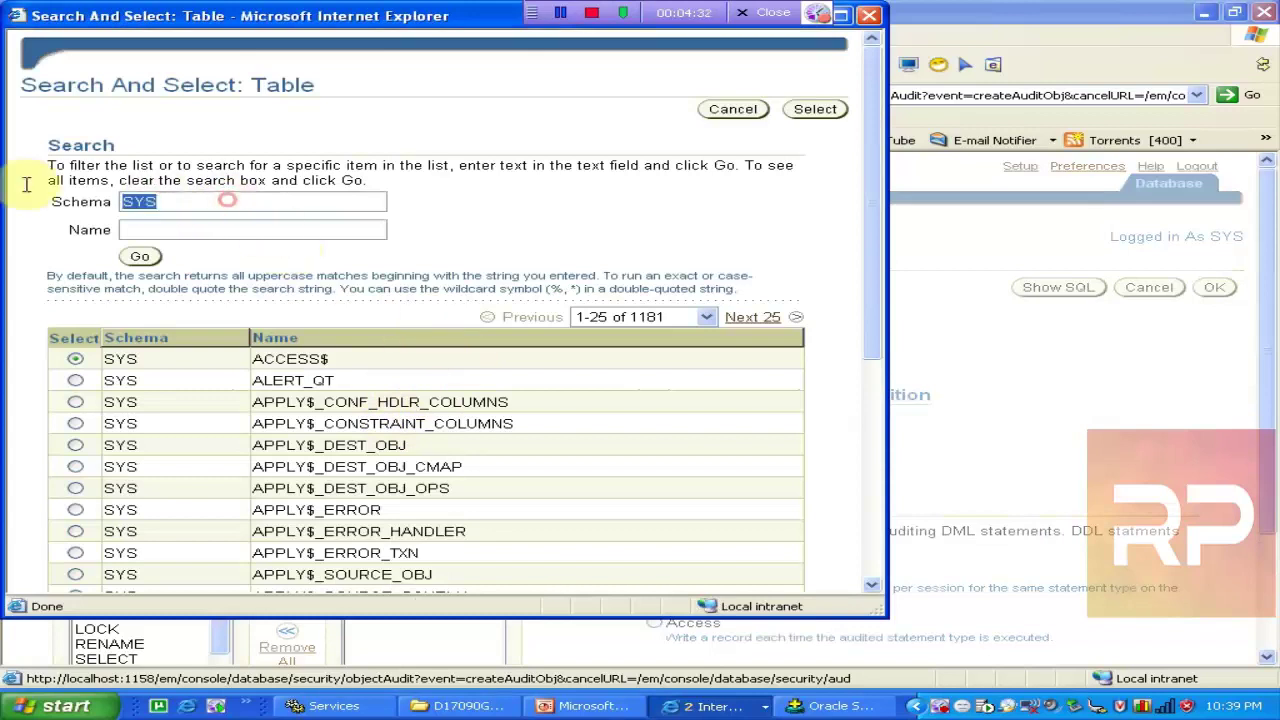
{"action": "type", "text": "HR.EMP"}
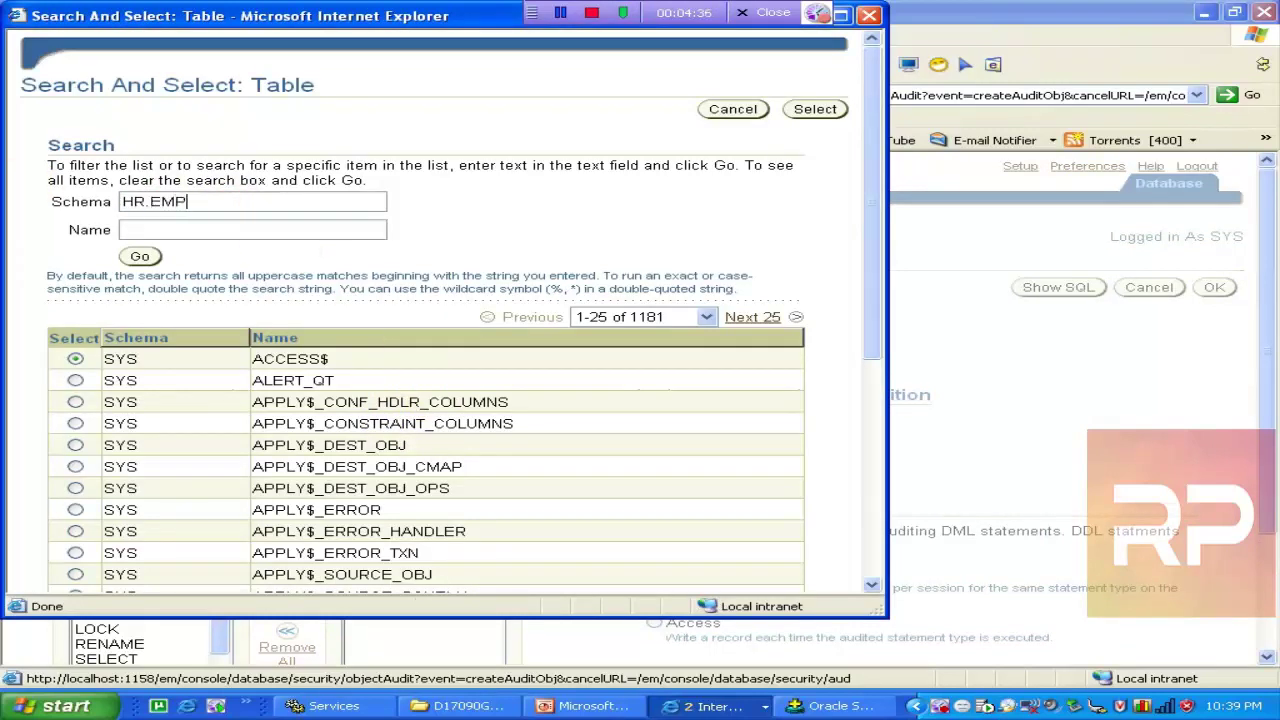
{"action": "key", "text": "BackSpace"}
{"action": "key", "text": "BackSpace"}
{"action": "key", "text": "BackSpace"}
{"action": "key", "text": "BackSpace"}
{"action": "key", "text": "BackSpace"}
{"action": "key", "text": "BackSpace"}
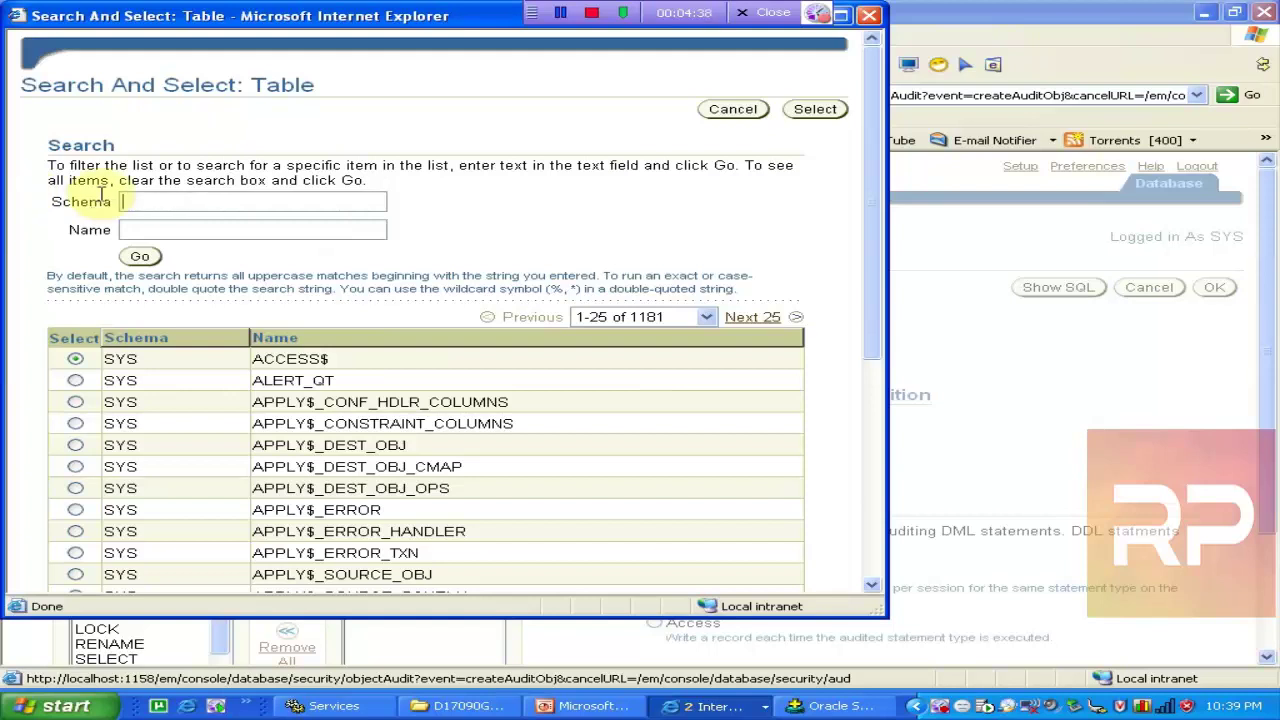
- Search the tables of the SCOTT schema and choose EMP as the table to audit
{"action": "type", "text": "SCOTT.EMP"}
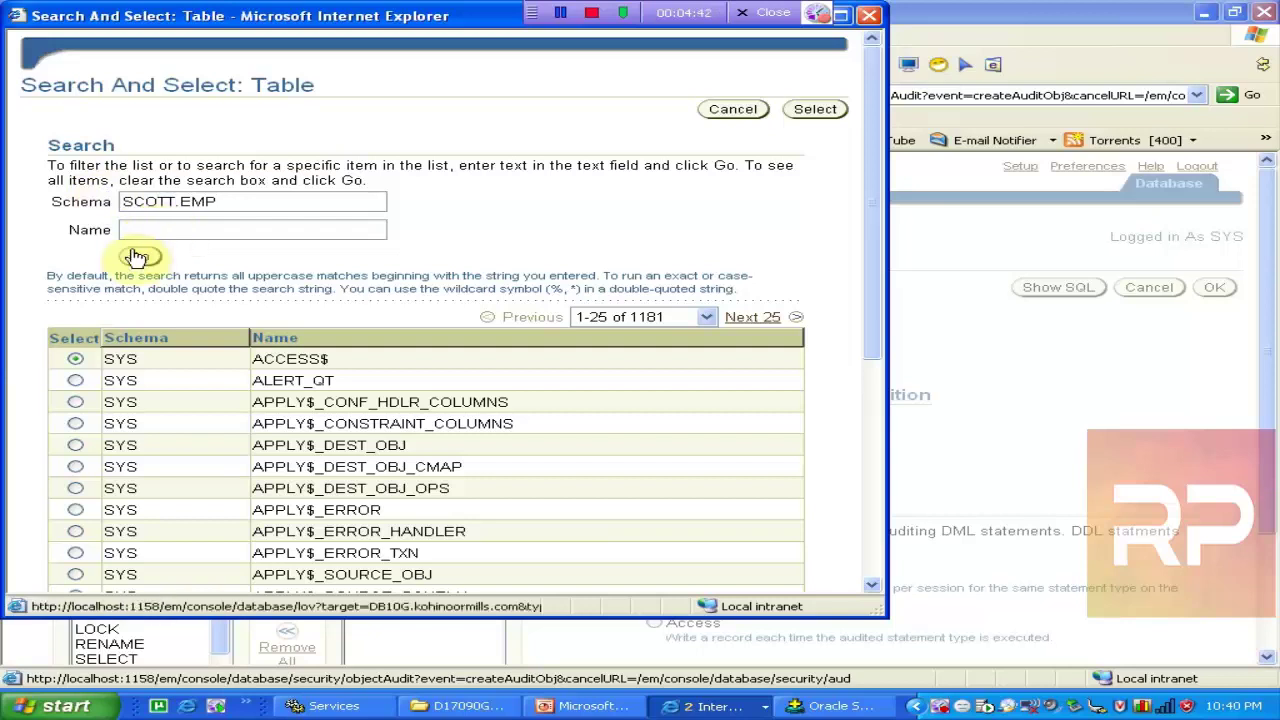
{"action": "key", "text": "BackSpace"}
{"action": "key", "text": "BackSpace"}
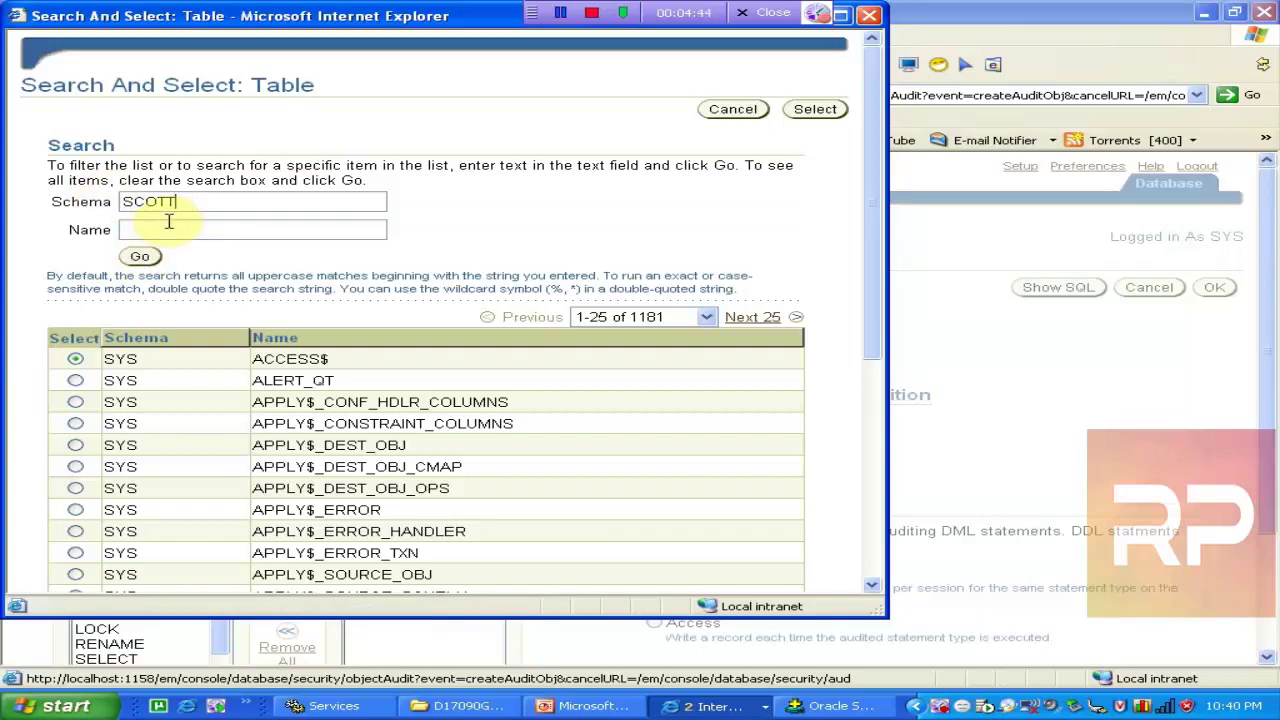
{"action": "left_click", "coordinate": [139, 257]}
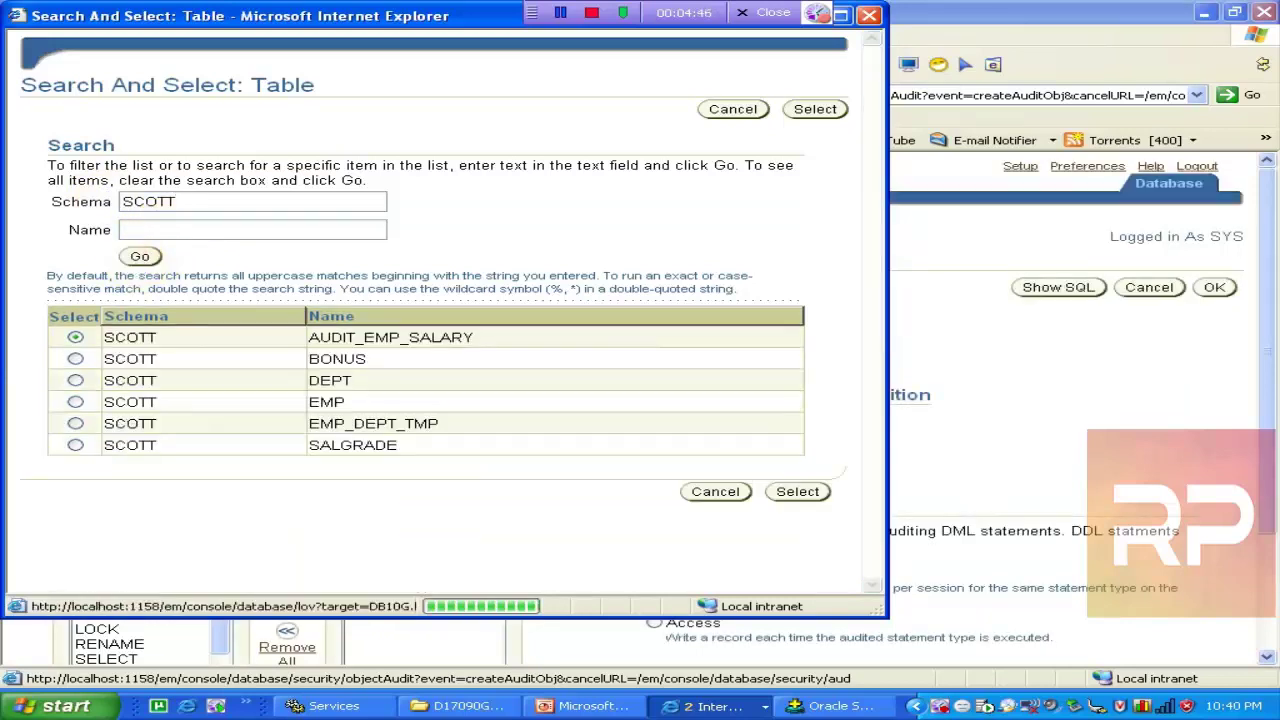
{"action": "left_click", "coordinate": [75, 401]}
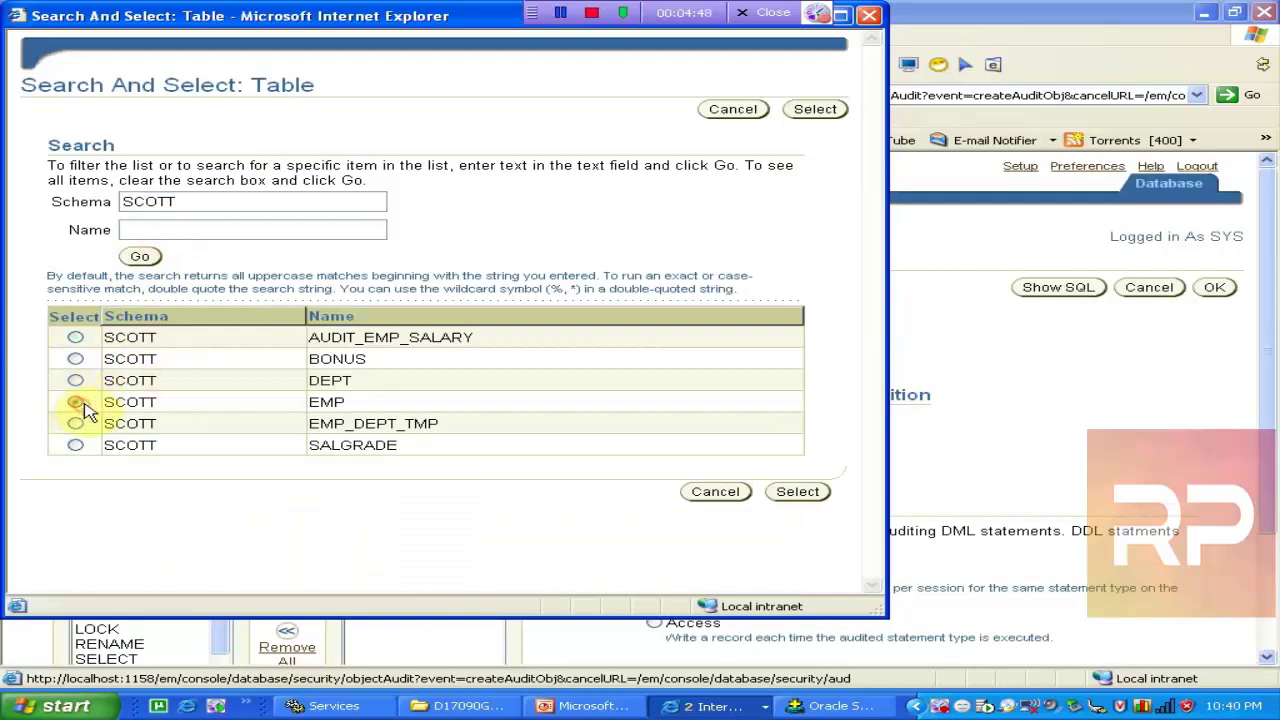
{"action": "left_click", "coordinate": [797, 491]}
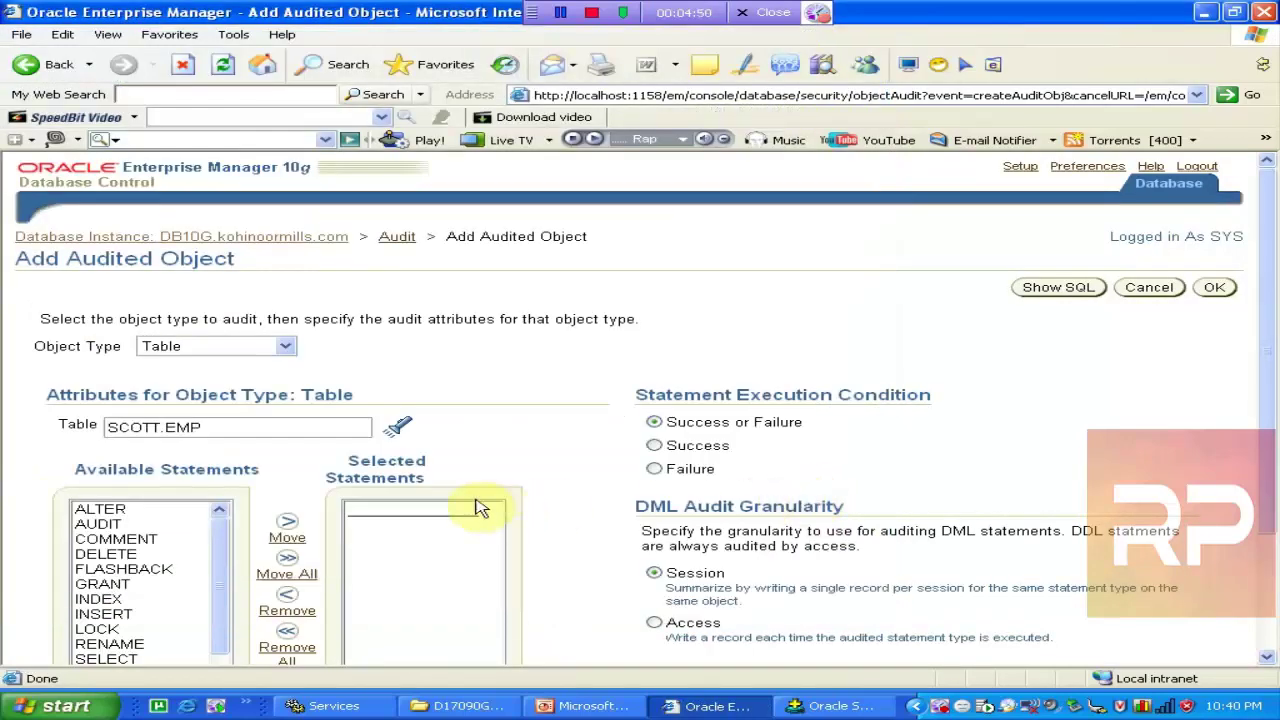
- Audit the SELECT statement on SCOTT.EMP, with Access granularity and Success as the execution condition
{"action": "left_click_drag", "start_coordinate": [1273, 313], "coordinate": [1273, 405]}
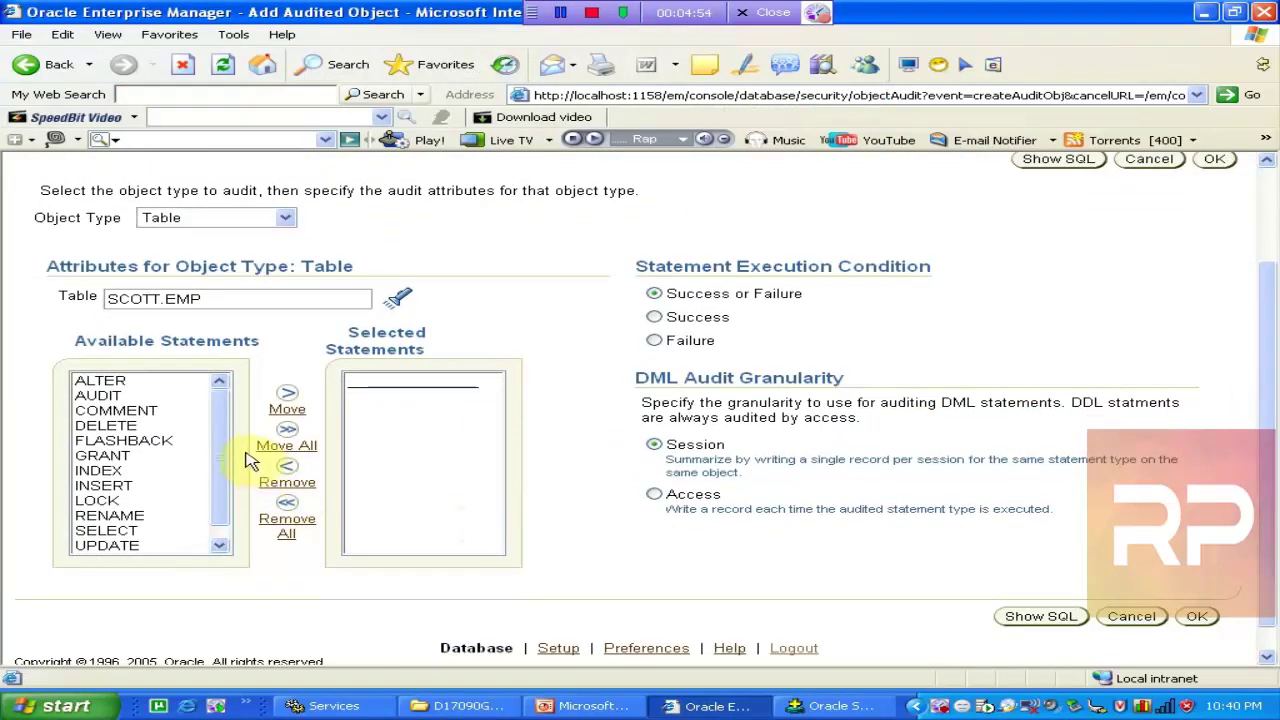
{"action": "left_click", "coordinate": [97, 487]}
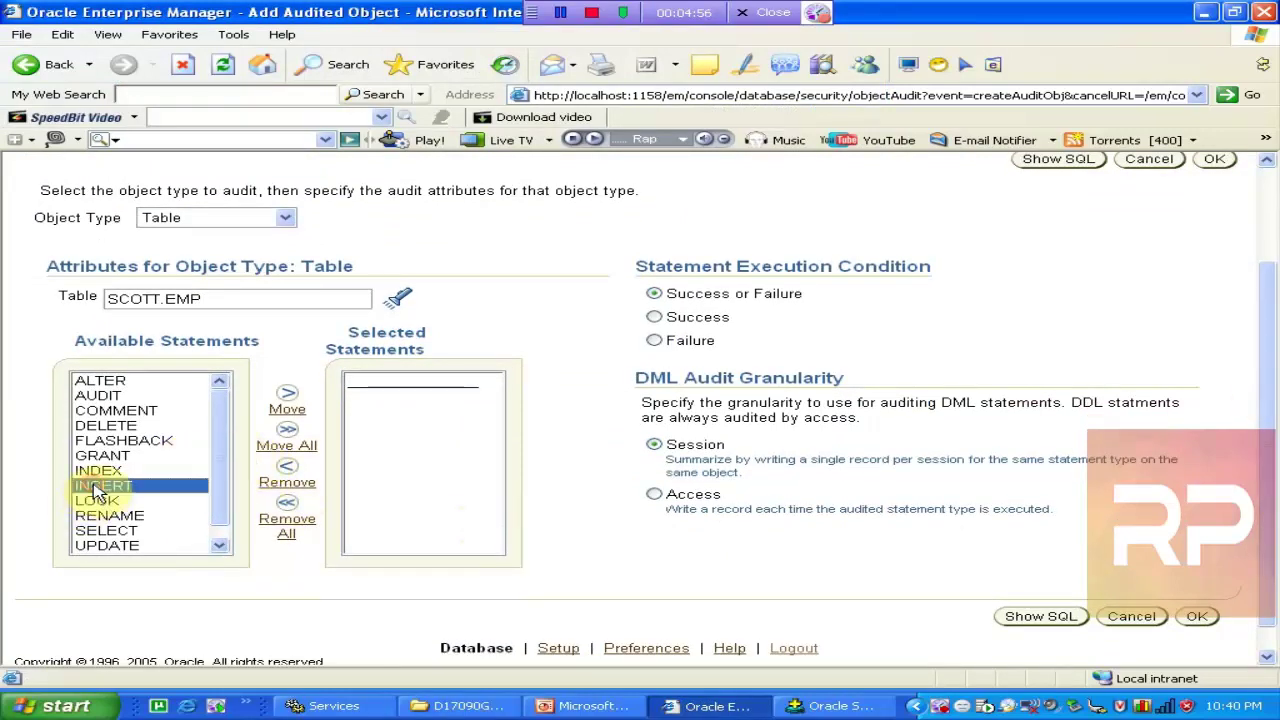
{"action": "left_click", "coordinate": [128, 532]}
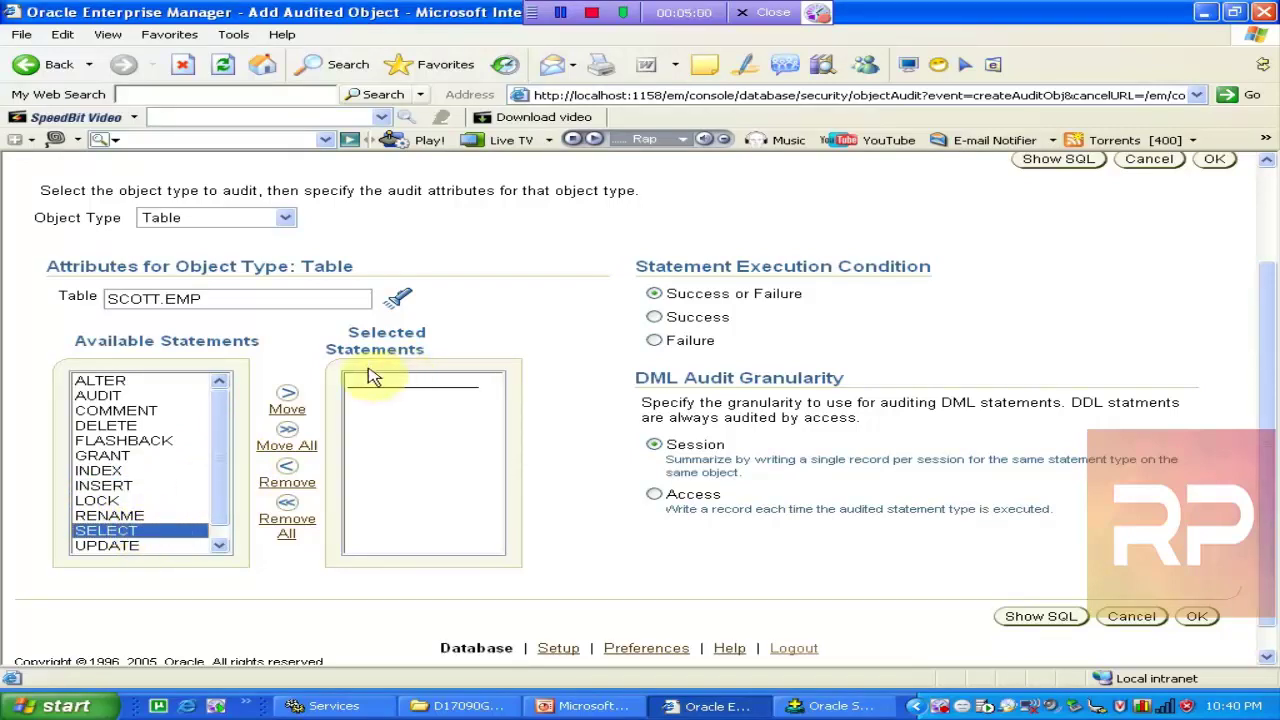
{"action": "left_click", "coordinate": [288, 408]}
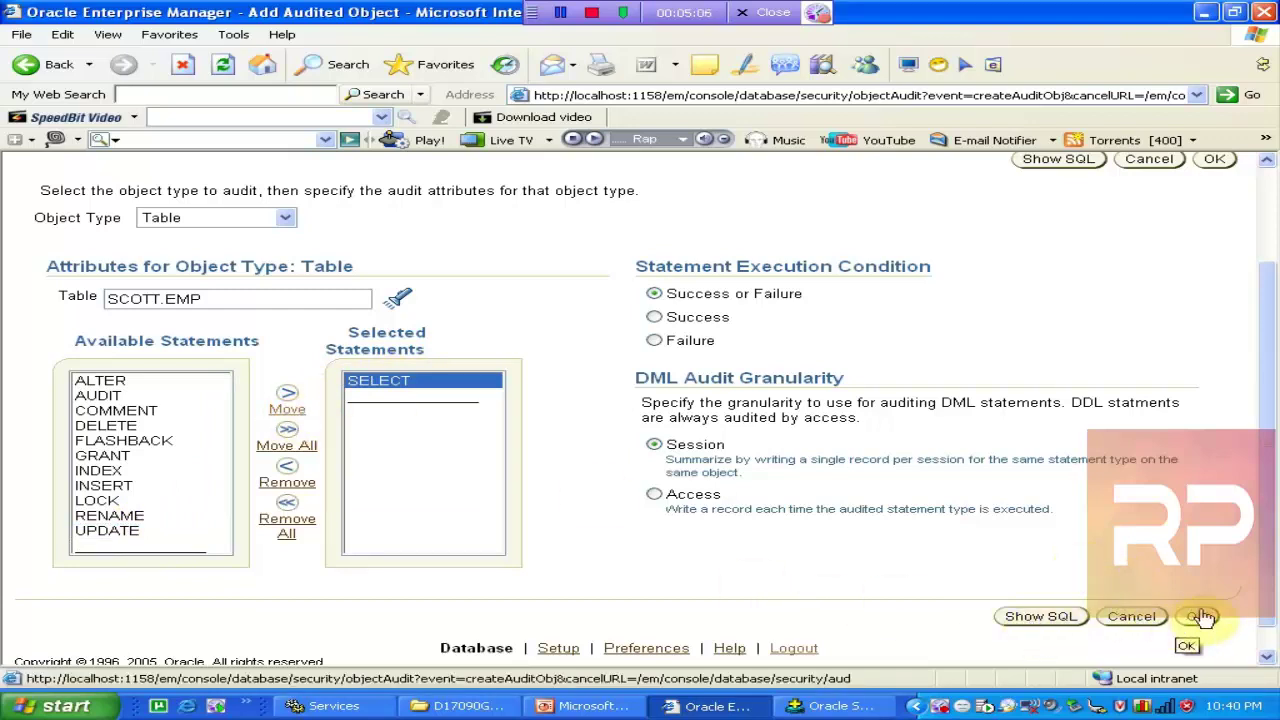
{"action": "left_click", "coordinate": [654, 494]}
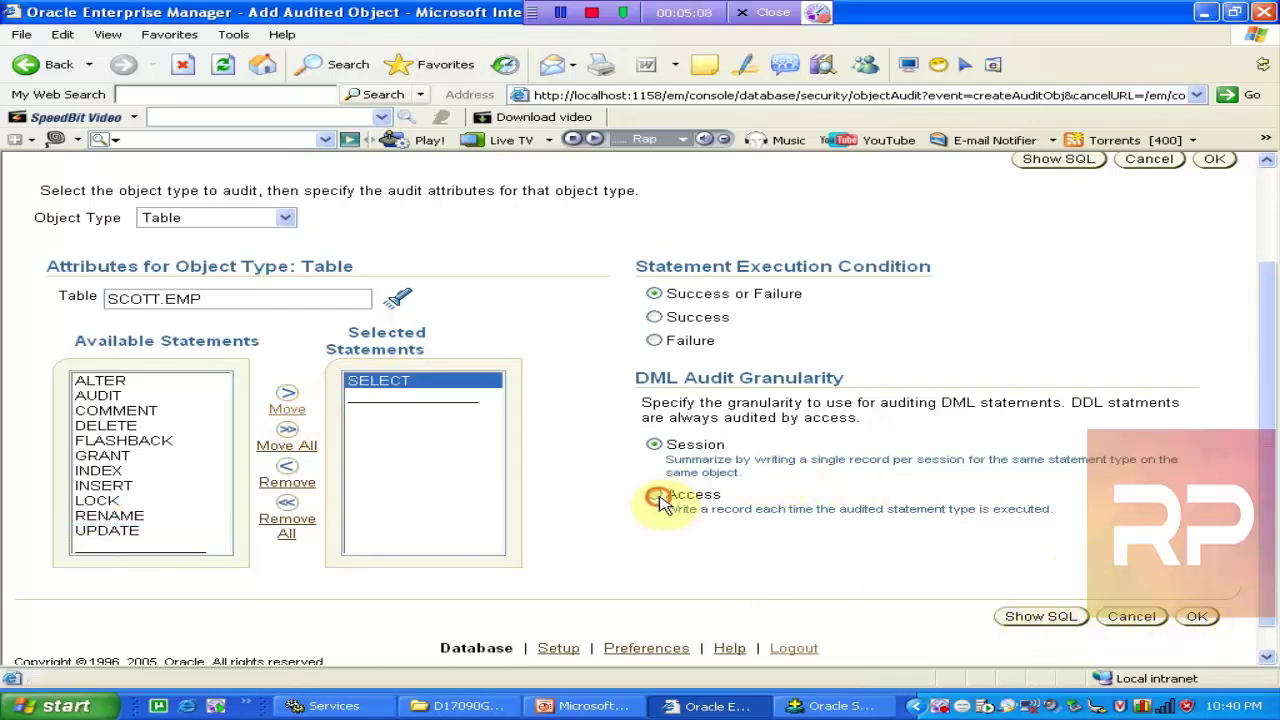
{"action": "left_click", "coordinate": [655, 316]}
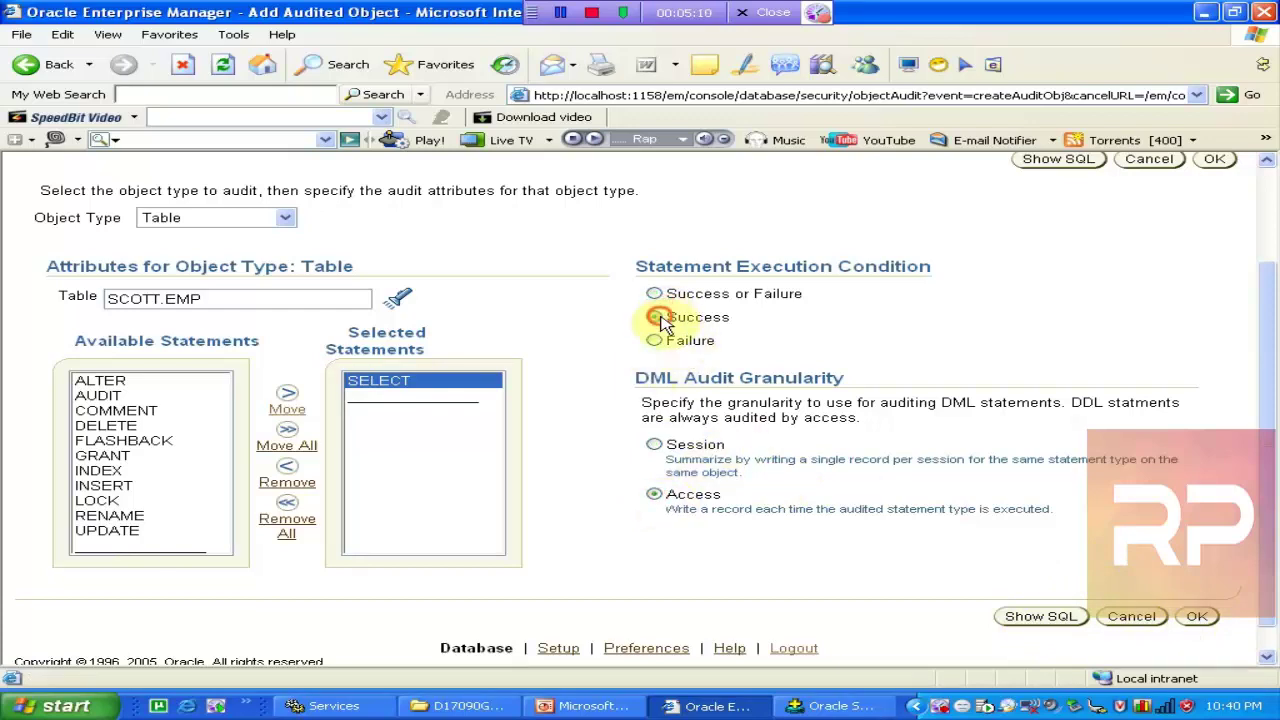
- Review the SQL of the audit definition and add the audited object
{"action": "left_click", "coordinate": [1035, 616]}
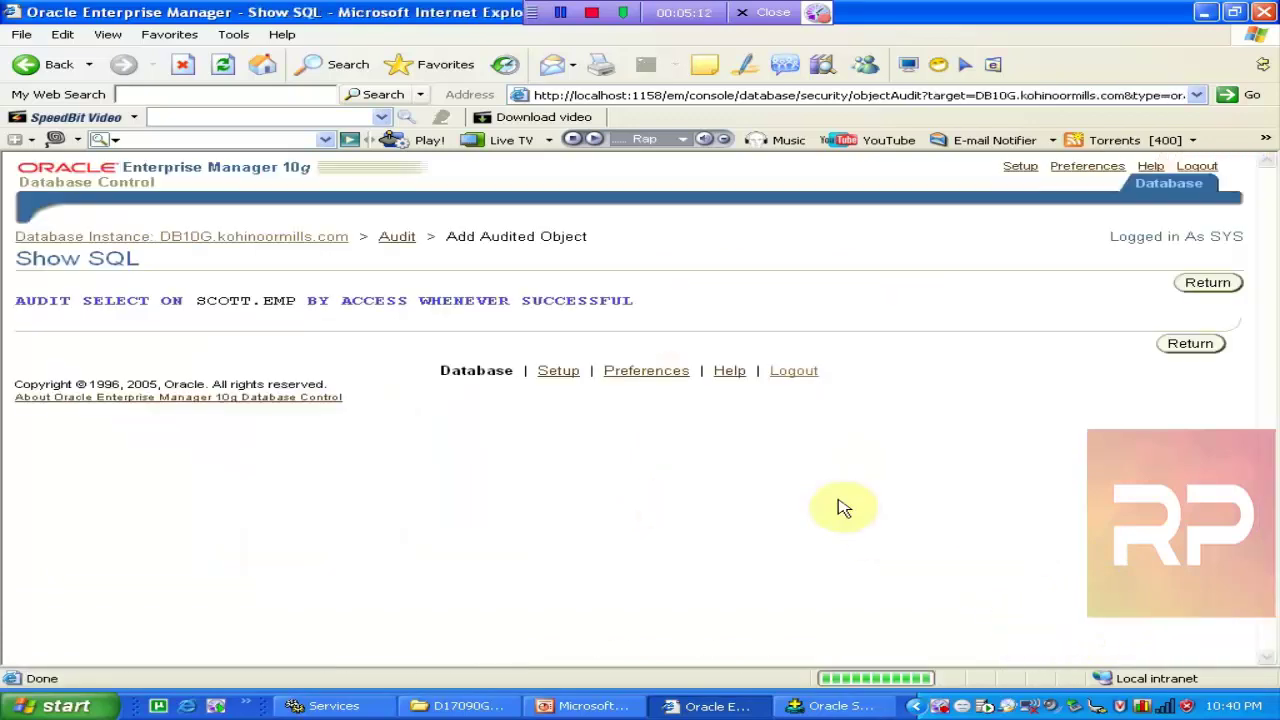
{"action": "left_click", "coordinate": [1180, 343]}
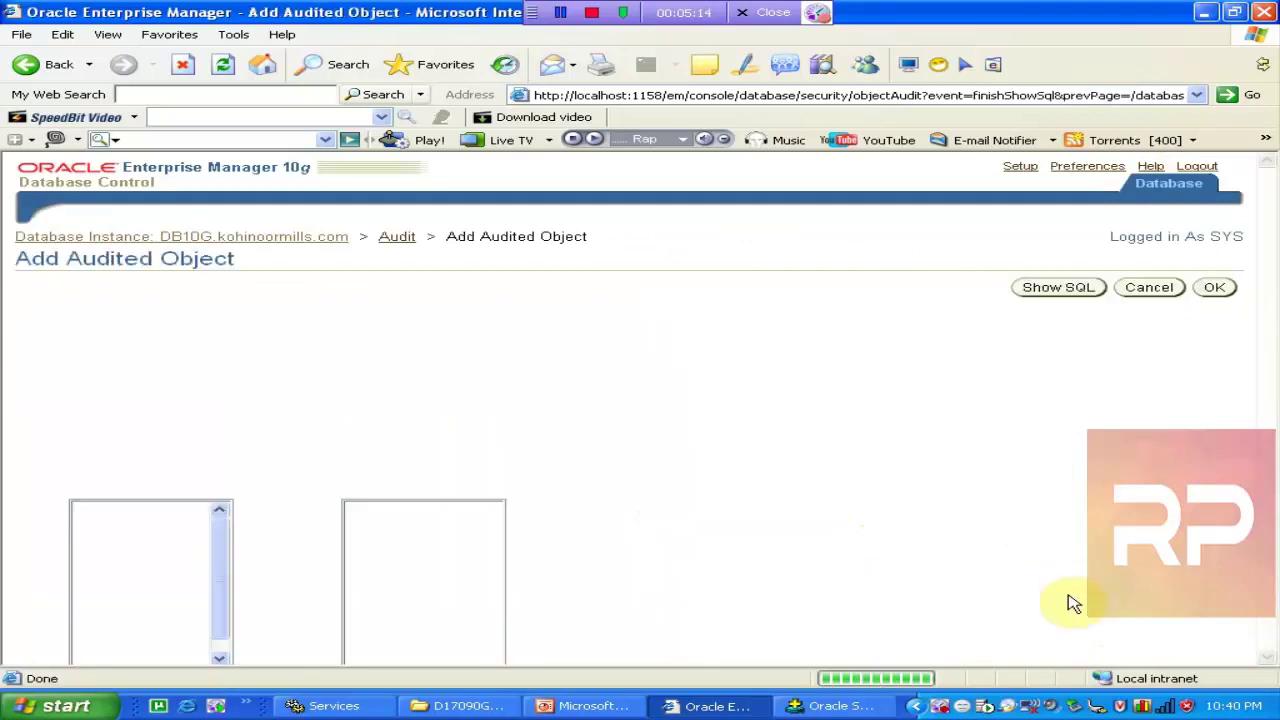
{"action": "left_click", "coordinate": [1214, 287]}
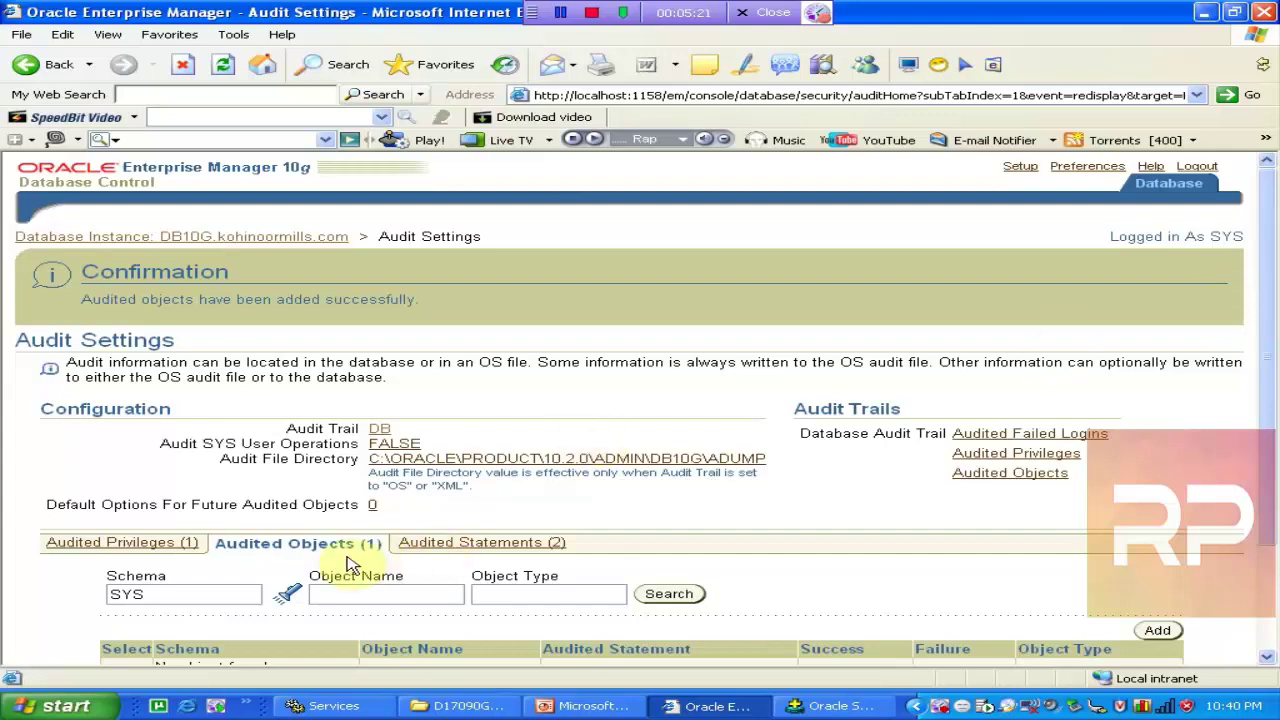
- Filter the audited objects by schema SCOTT and examine the listed audit settings
{"action": "scroll", "coordinate": [1272, 443], "scroll_direction": "down", "scroll_amount": 3}
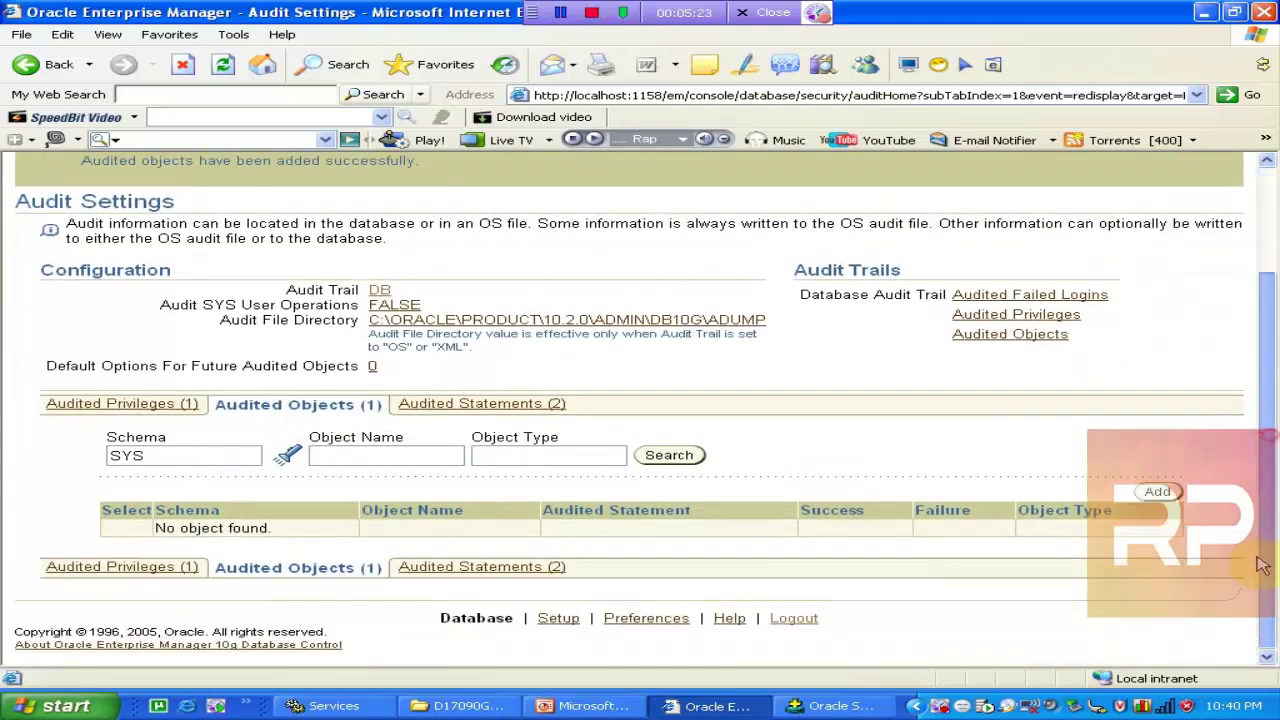
{"action": "left_click", "coordinate": [359, 456]}
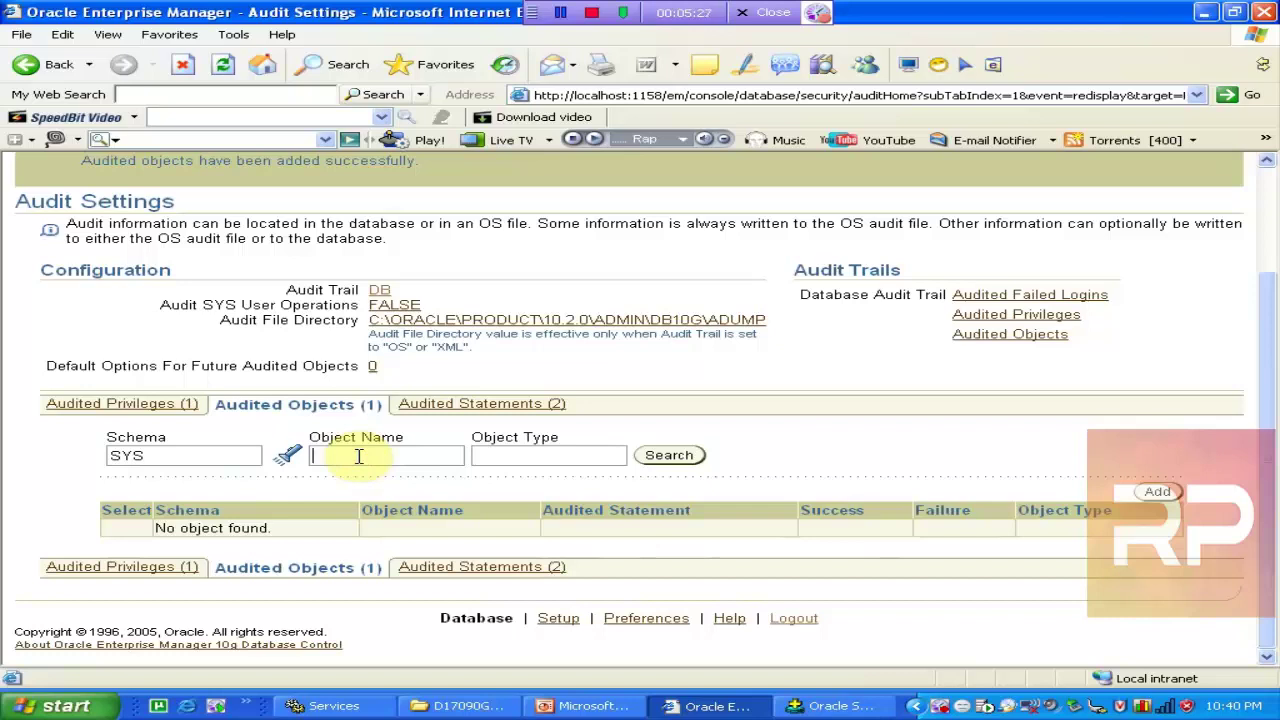
{"action": "left_click_drag", "start_coordinate": [160, 455], "coordinate": [57, 441]}
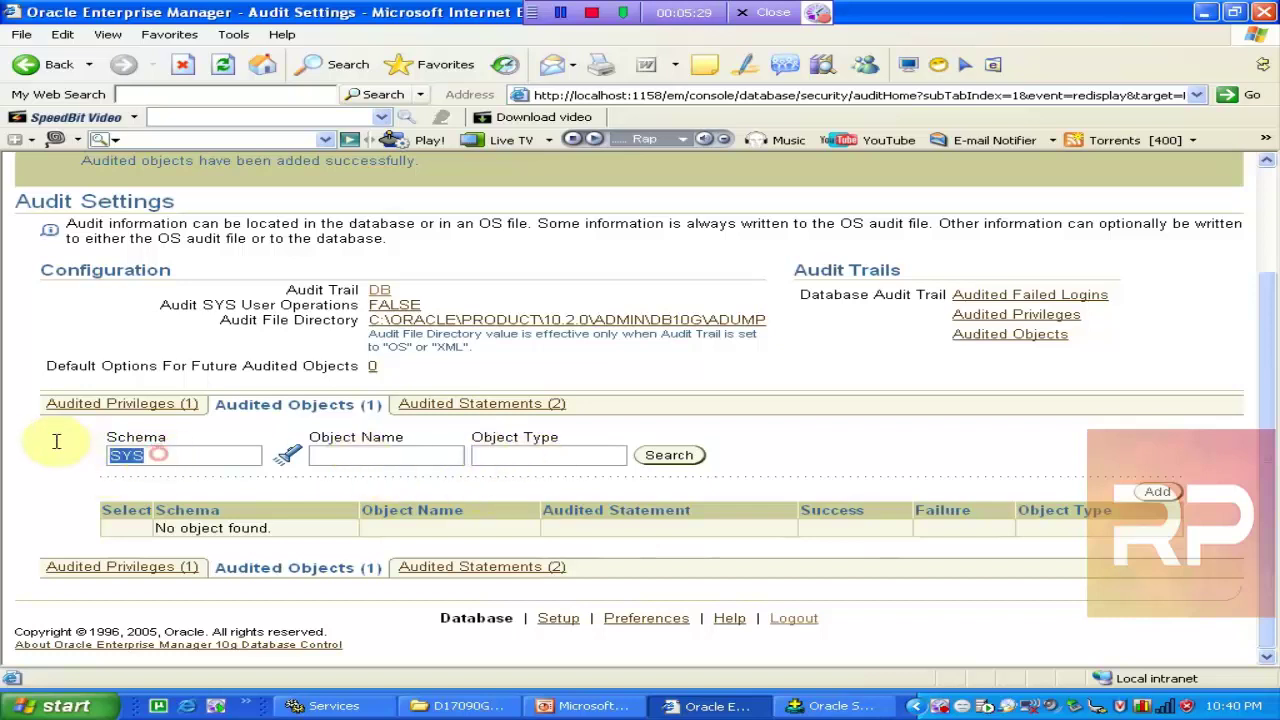
{"action": "type", "text": "SCOTT"}
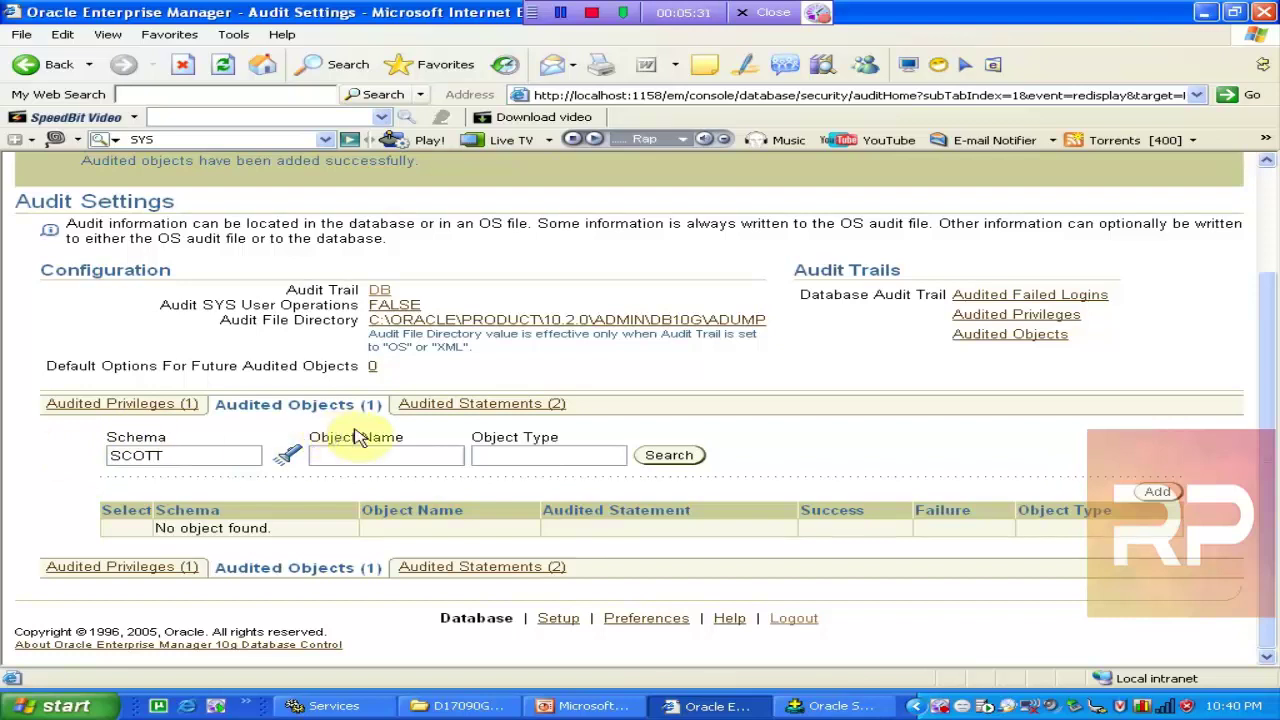
{"action": "left_click", "coordinate": [684, 455]}
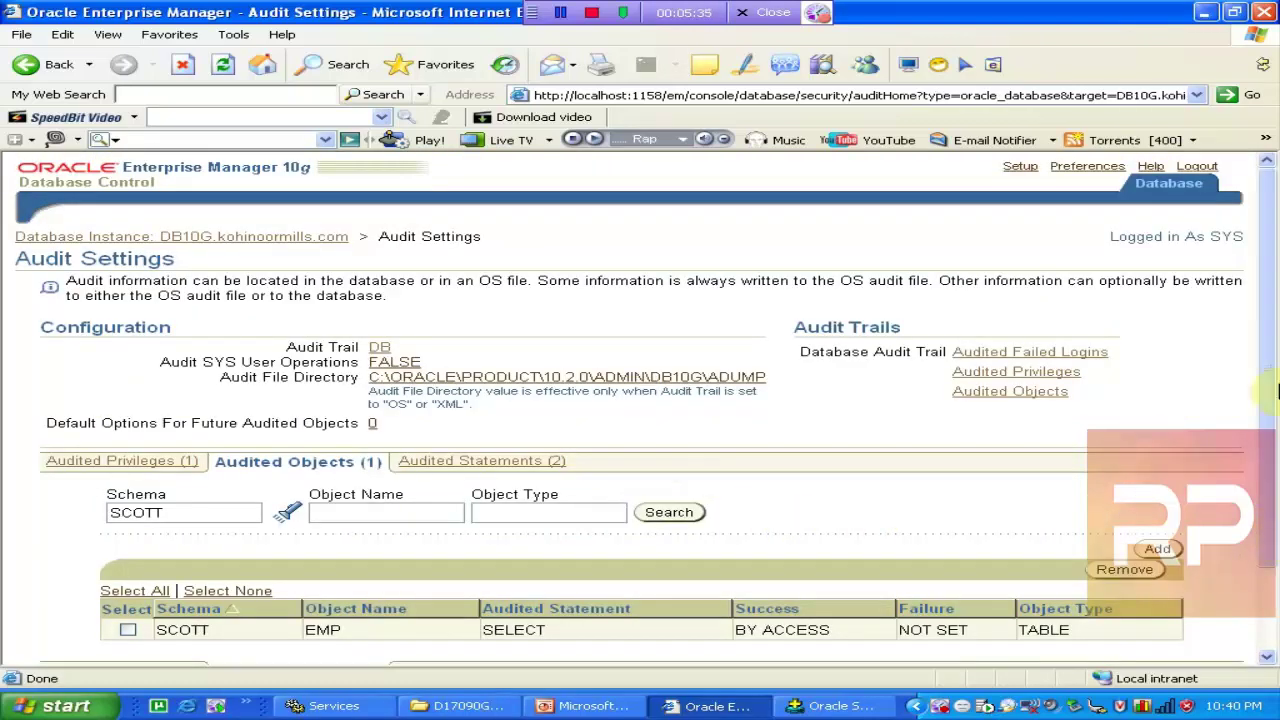
{"action": "left_click_drag", "start_coordinate": [1263, 350], "coordinate": [1266, 440]}
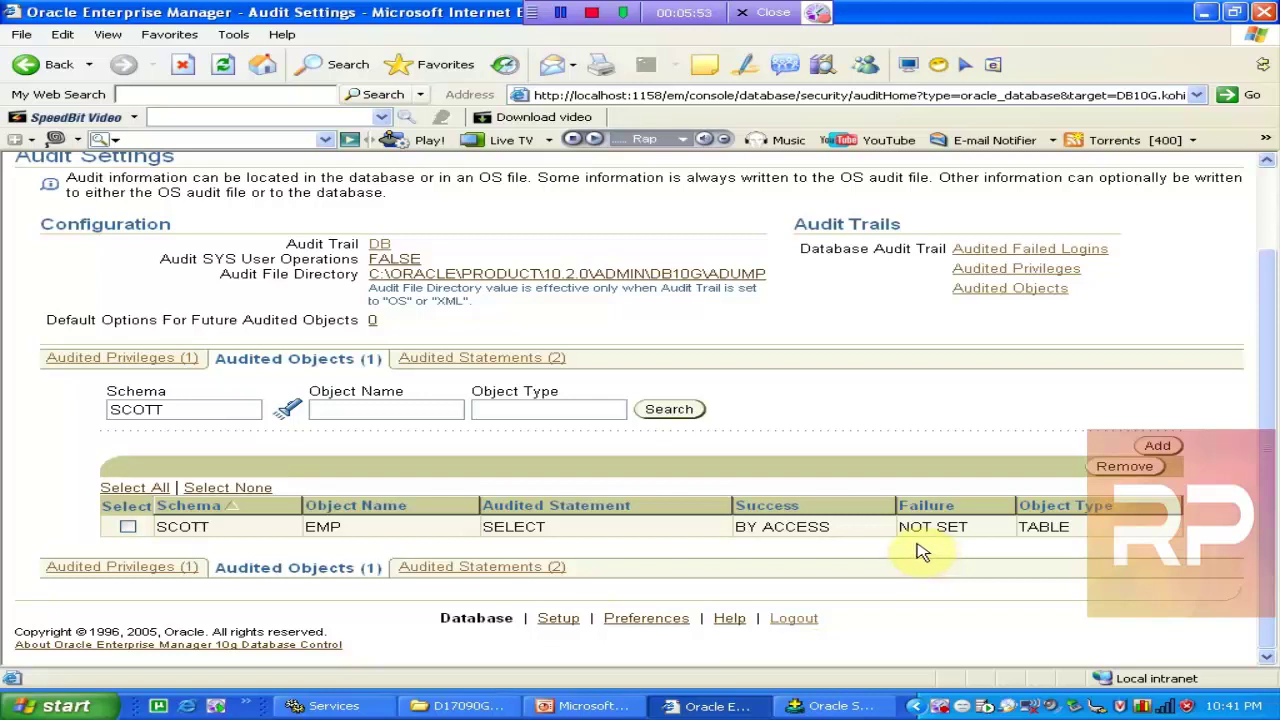
- Switch to SQL*Plus and show the current user
{"action": "left_click", "coordinate": [852, 710]}
{"action": "type", "text": "SHOW USER"}
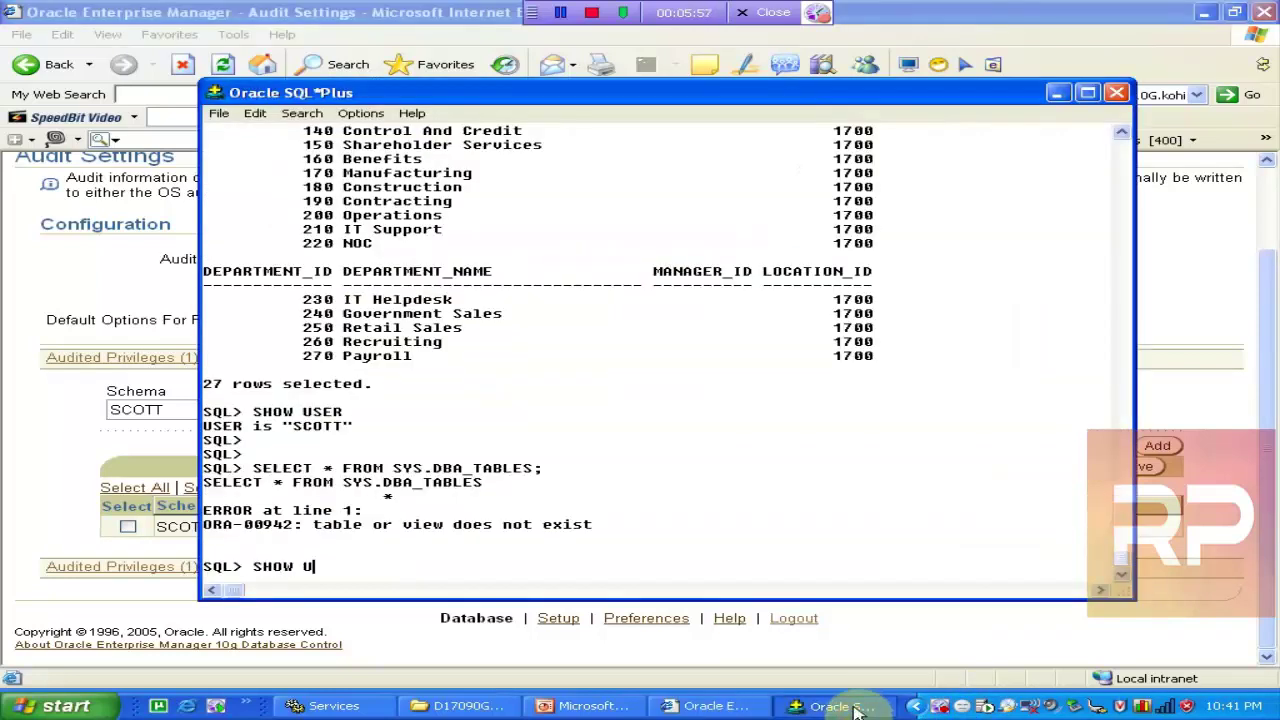
{"action": "key", "text": "Return"}
{"action": "key", "text": "Return"}
{"action": "key", "text": "Return"}
{"action": "key", "text": "Return"}
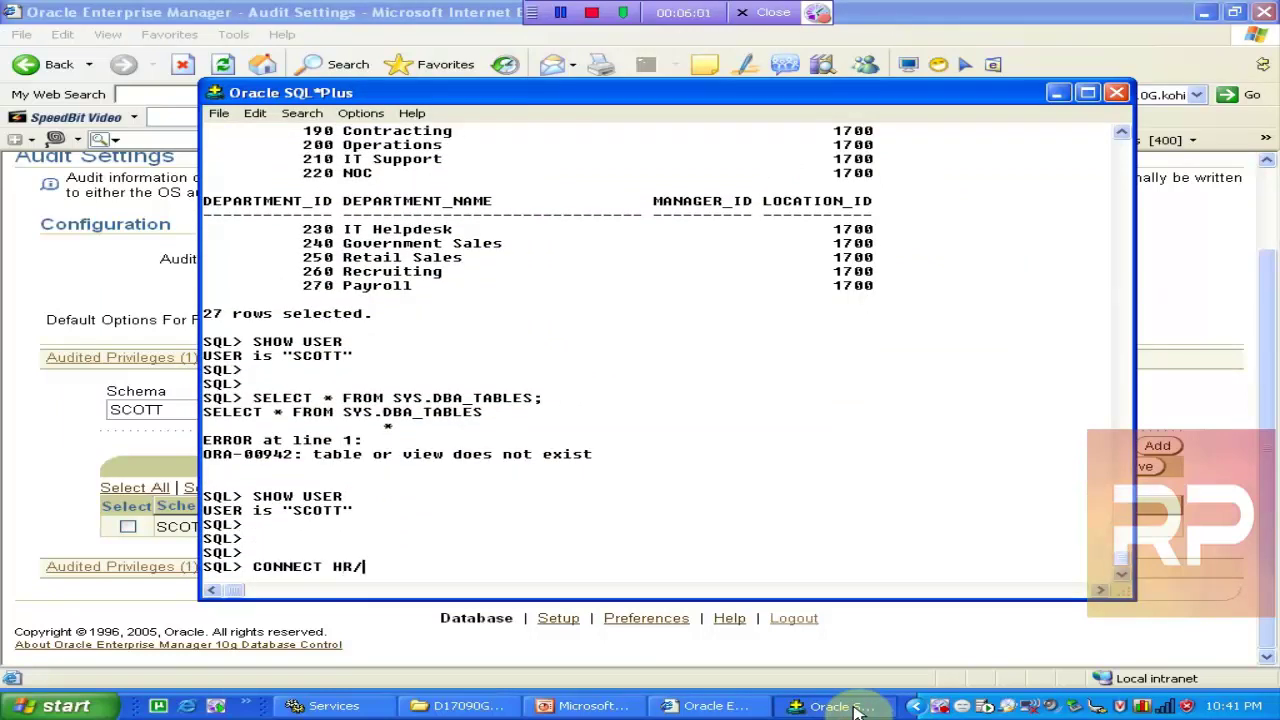
- Connect to the database as HR with the account password
{"action": "type", "text": "CONNECT HR/HR"}
{"action": "key", "text": "Return"}
{"action": "key", "text": "Return"}
{"action": "key", "text": "Return"}
{"action": "key", "text": "Return"}
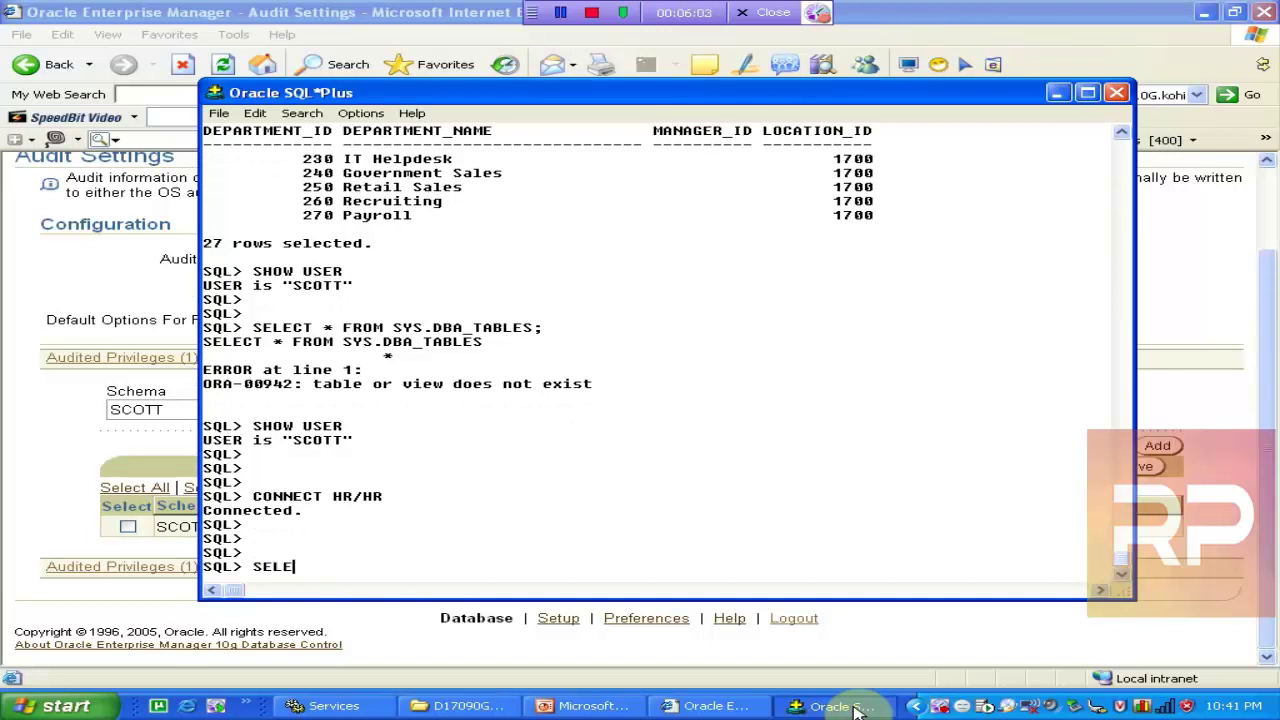
- Run a query for all columns of SCOTT.EMP
{"action": "type", "text": "SELECT * FROM SCOTT.E"}
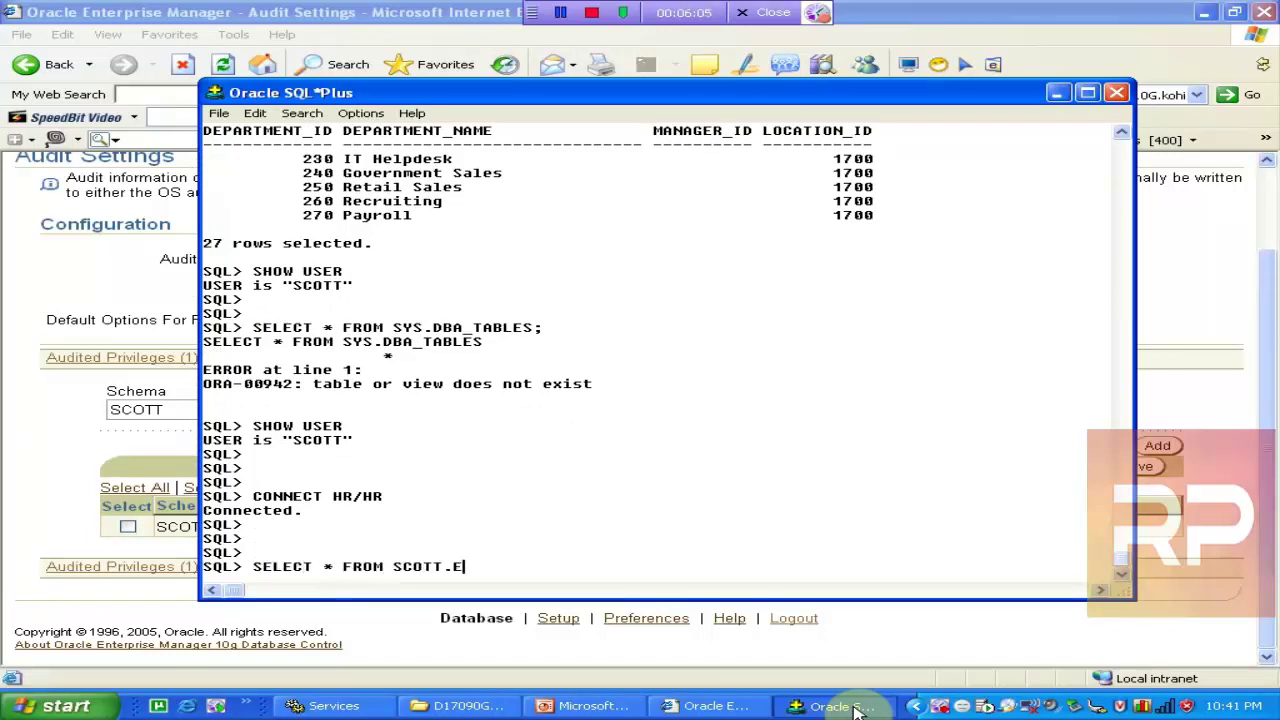
{"action": "type", "text": "MP;"}
{"action": "key", "text": "Return"}
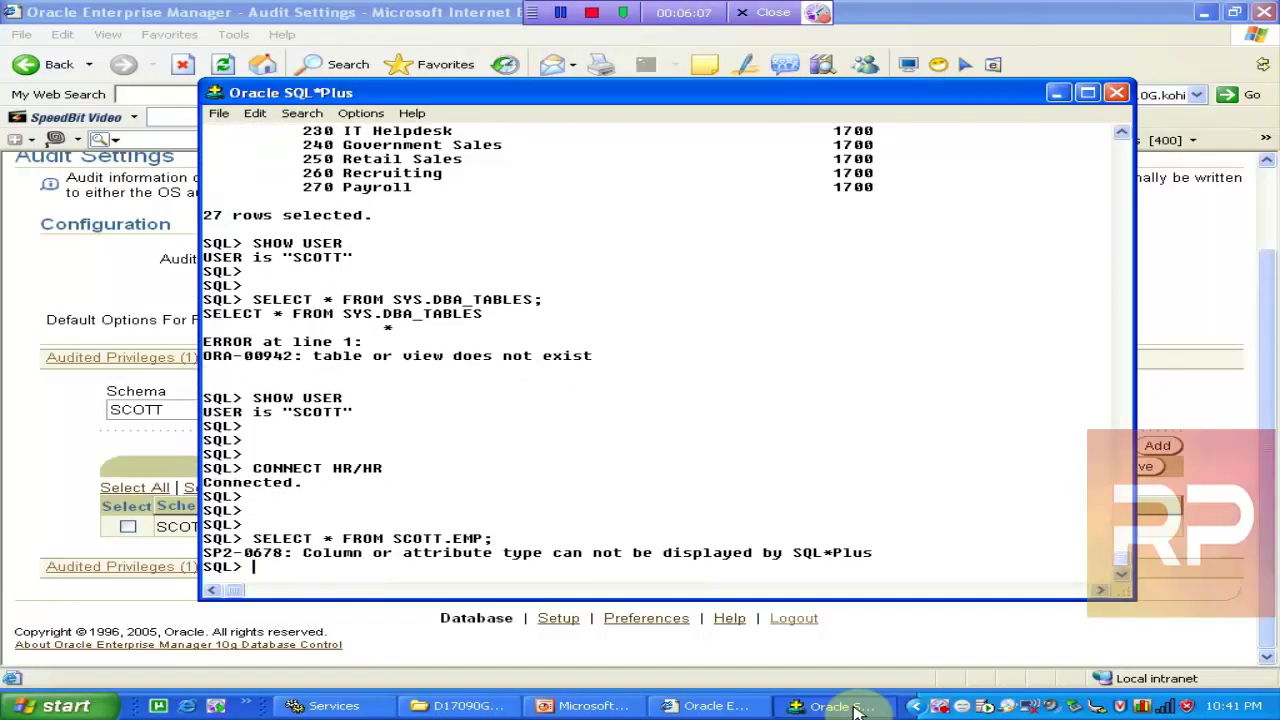
{"action": "key", "text": "Return"}
{"action": "key", "text": "Return"}
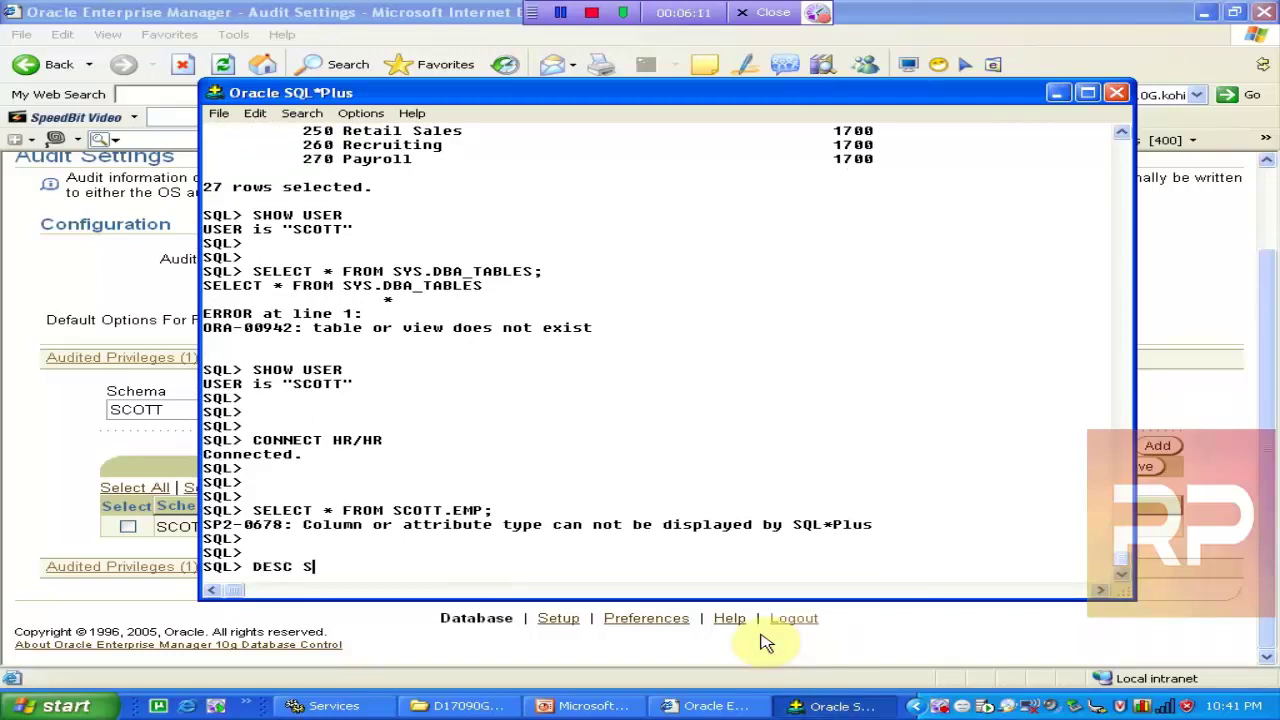
- Describe the SCOTT.EMP table and query its EMPNO and ENAME columns
{"action": "type", "text": "DESC SCOTT.EMP"}
{"action": "key", "text": "Return"}
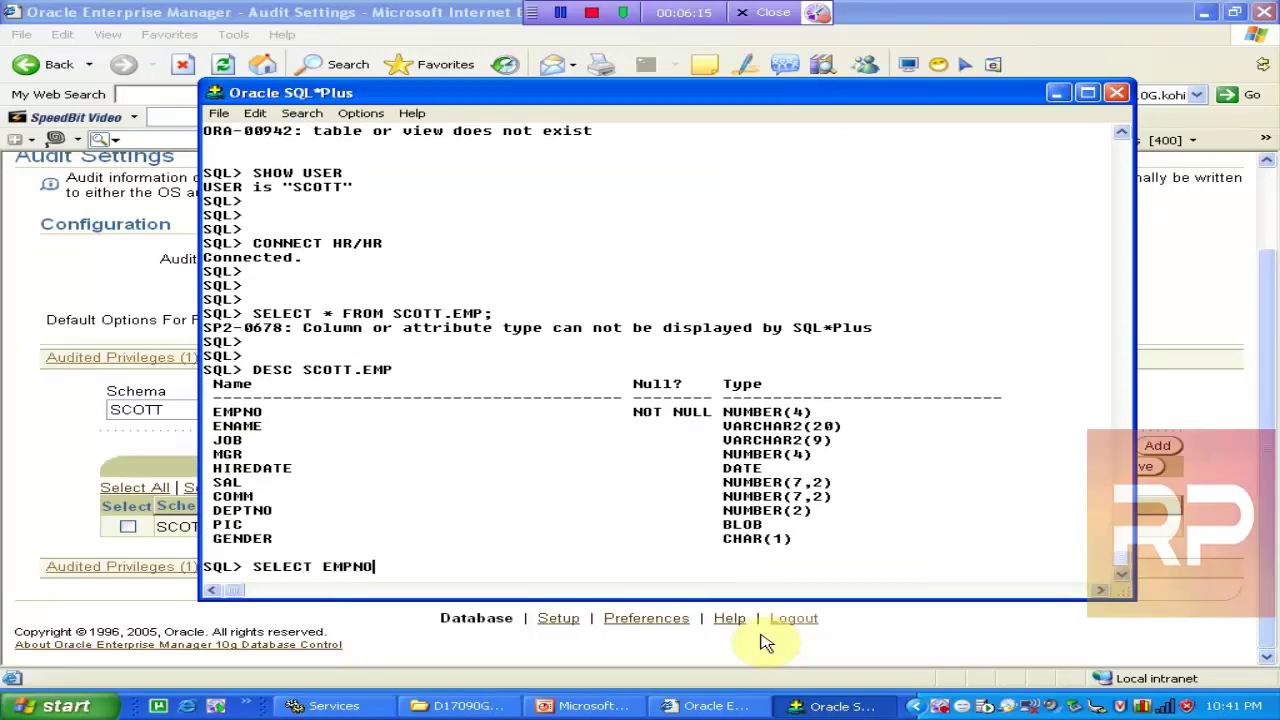
{"action": "type", "text": "SELECT EMPNO,ENAME"}
{"action": "key", "text": "Return"}
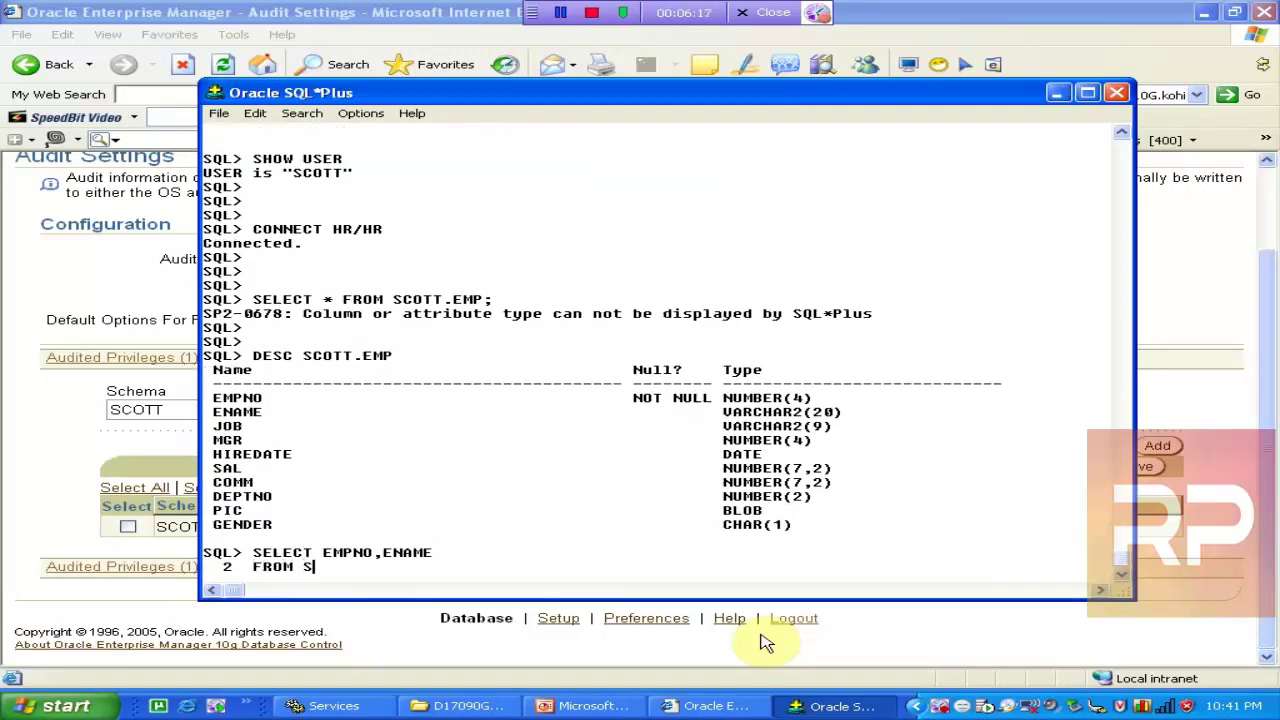
{"action": "type", "text": "FROM SCOTT.EMP;"}
{"action": "key", "text": "Return"}
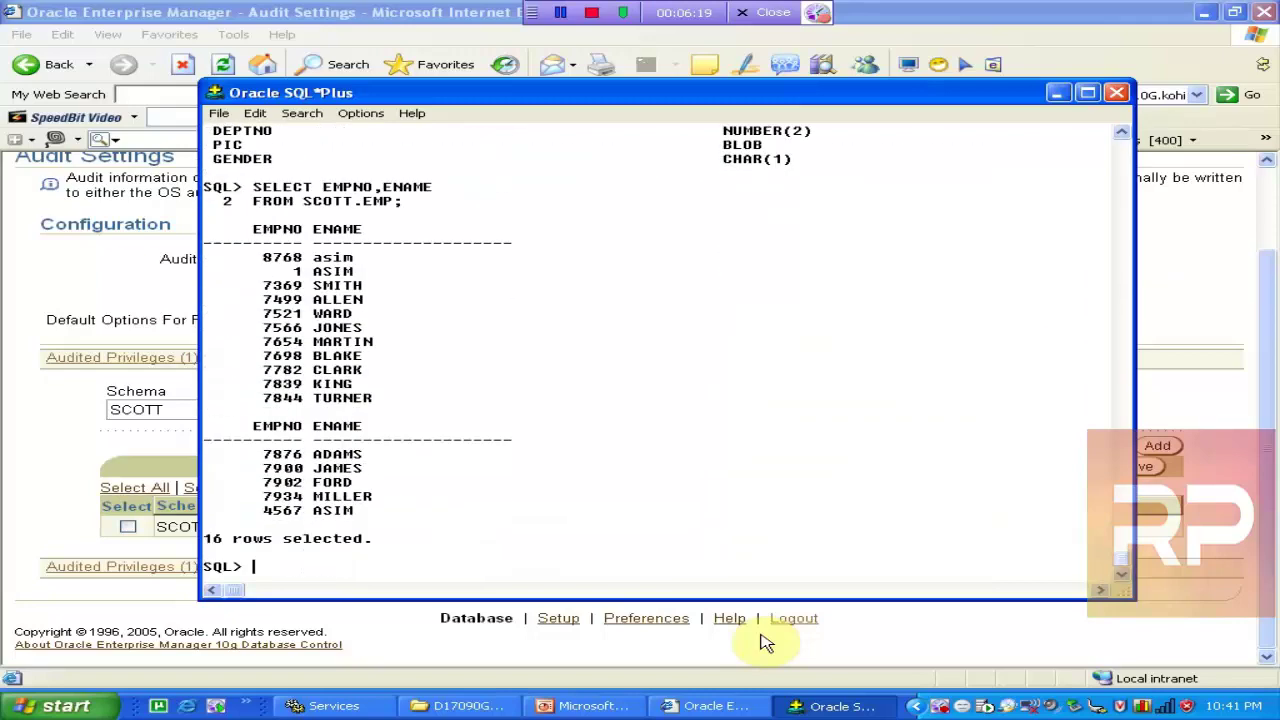
- Switch back to Enterprise Manager and view the database audit trail for audited objects
{"action": "left_click", "coordinate": [672, 704]}
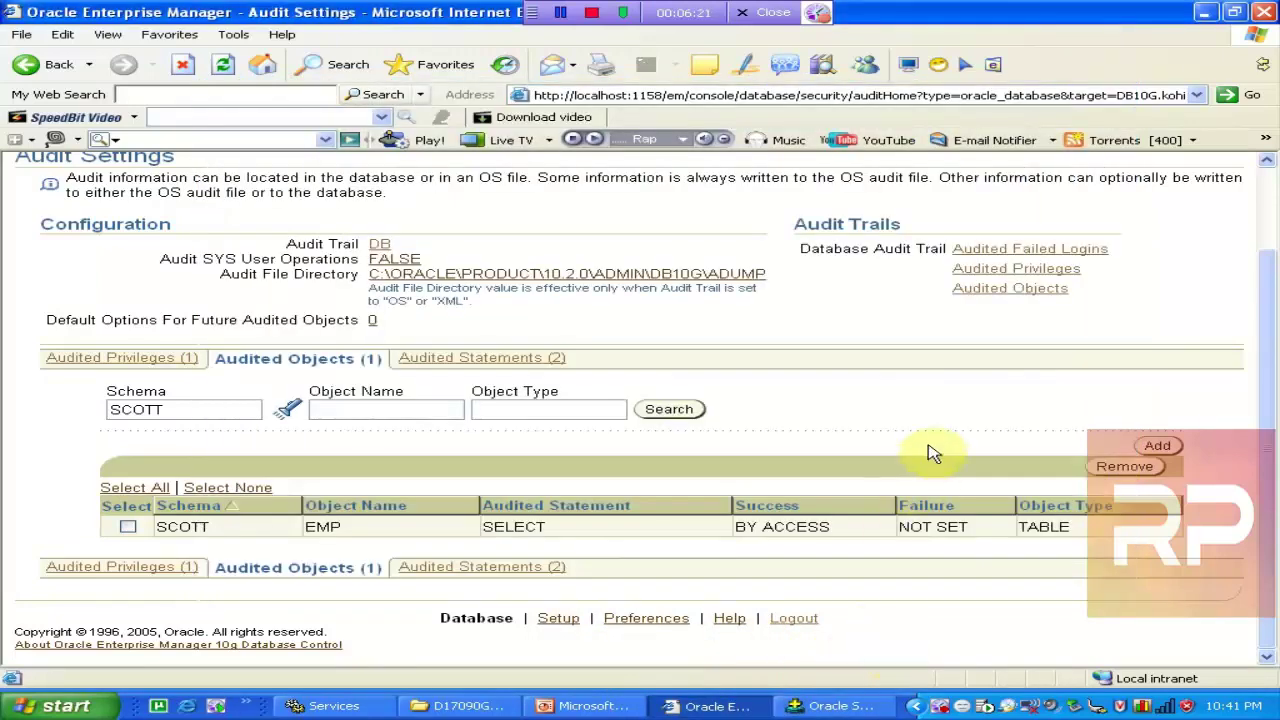
{"action": "left_click", "coordinate": [1000, 290]}
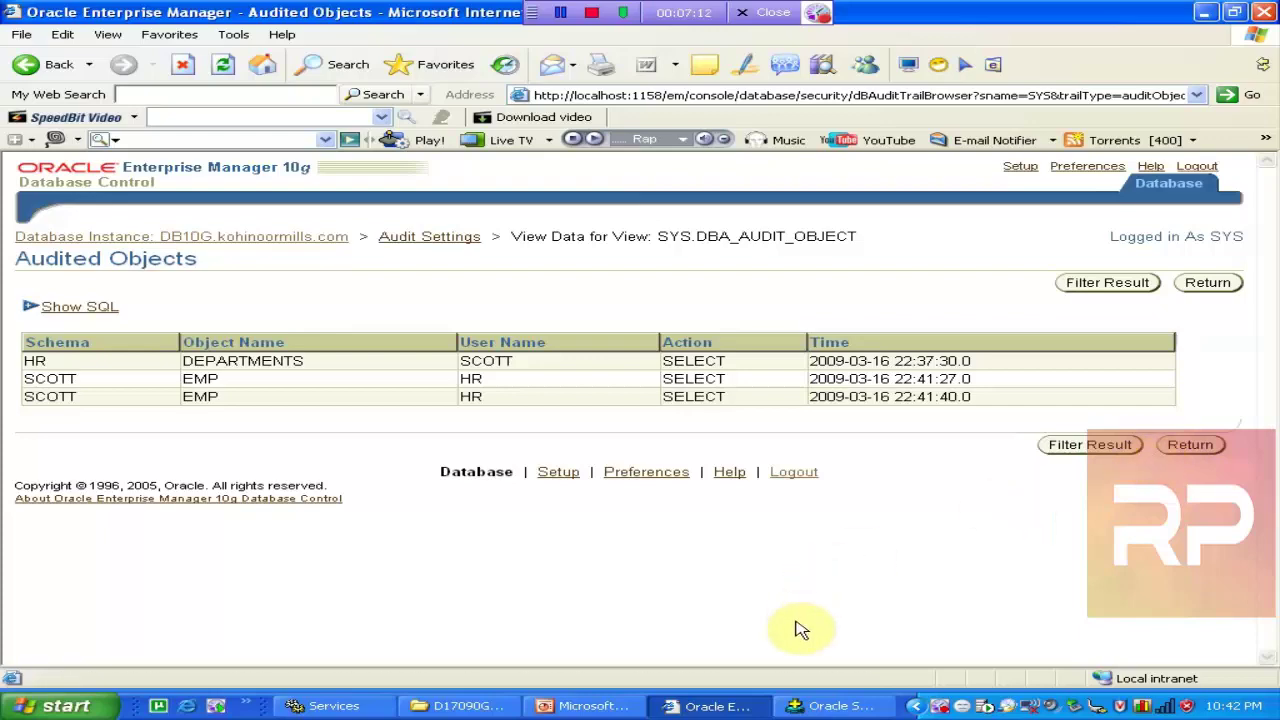
- Switch to the PowerPoint lesson and examine slides 15 to 17 on the audit page, audit options and maintaining audit information
{"action": "left_click", "coordinate": [586, 706]}
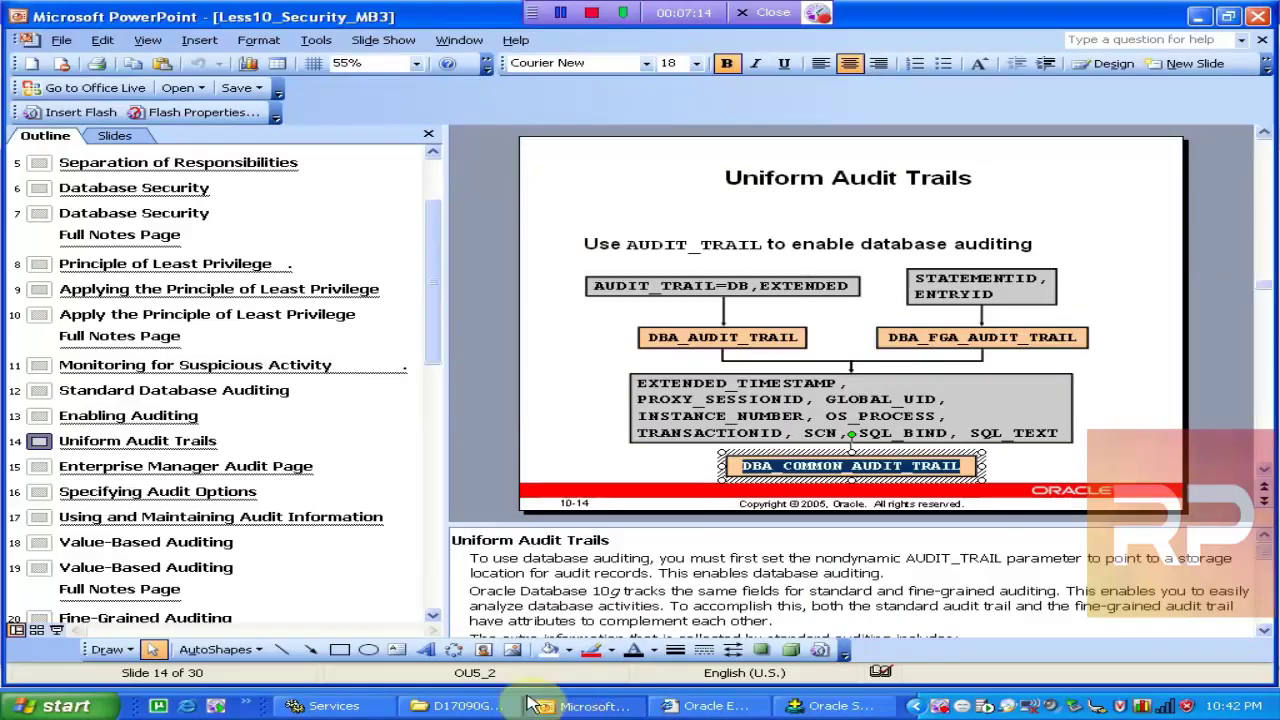
{"action": "left_click", "coordinate": [160, 466]}
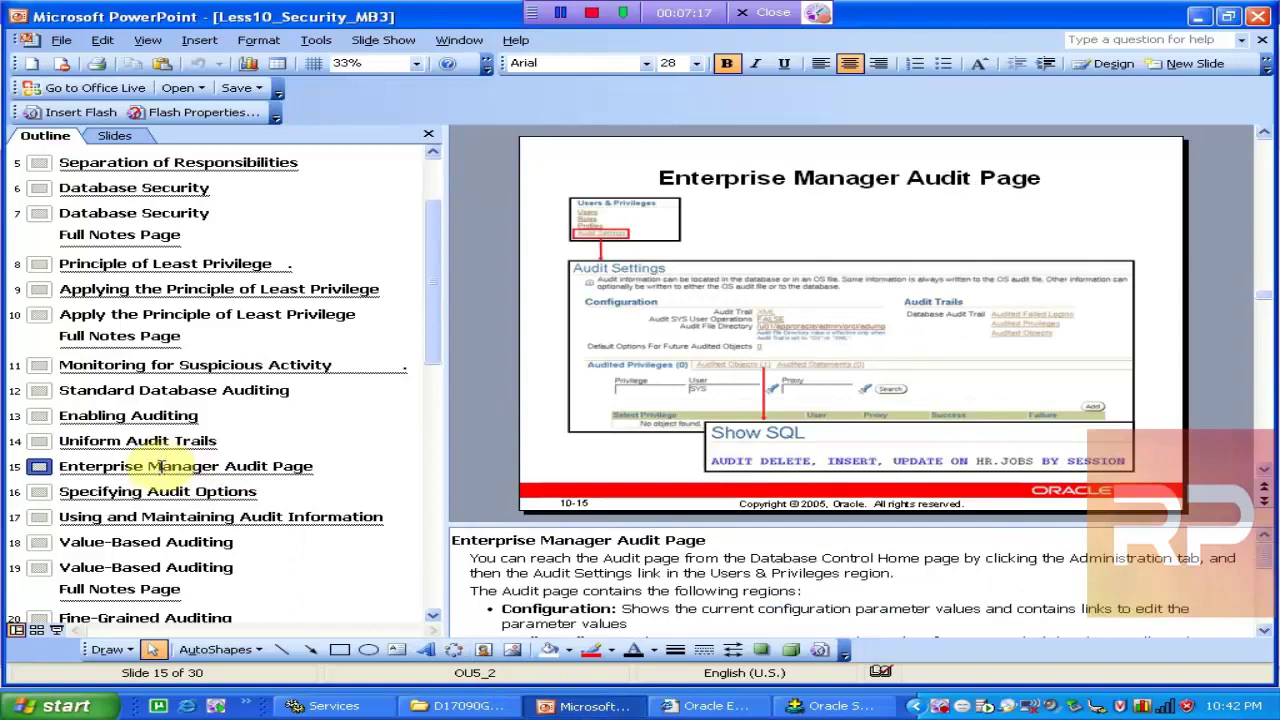
{"action": "left_click", "coordinate": [207, 491]}
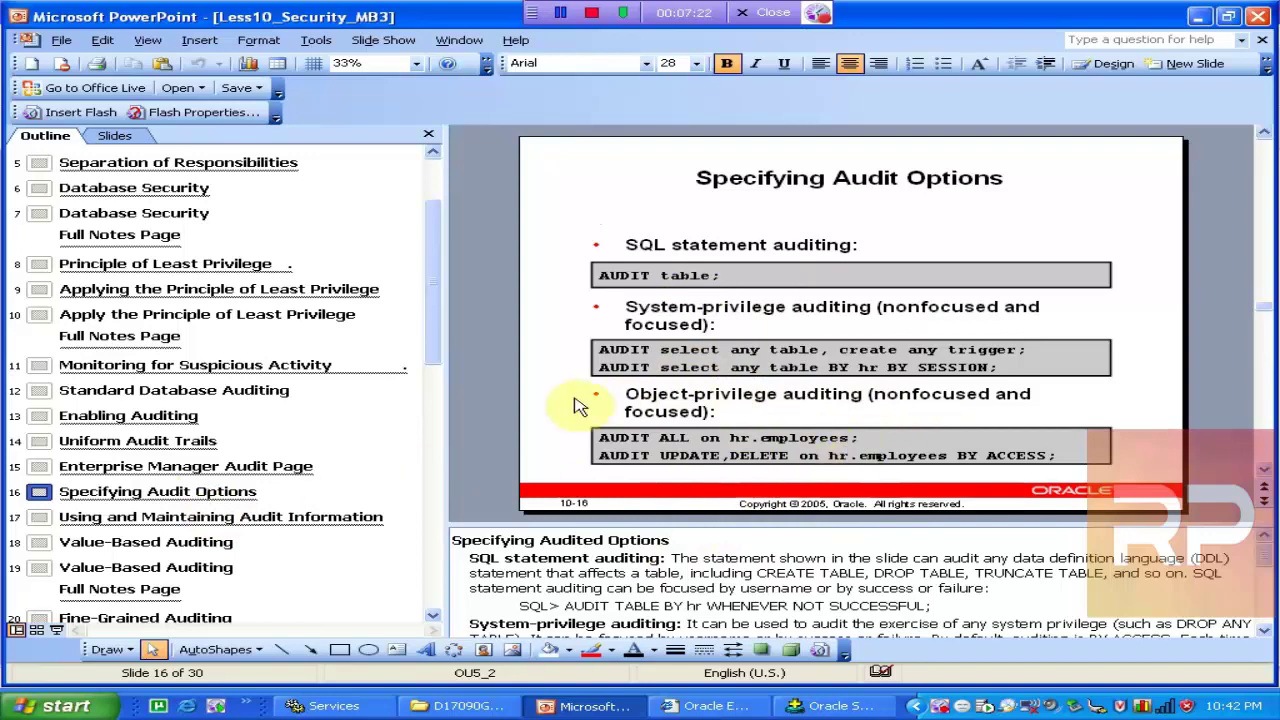
{"action": "left_click", "coordinate": [240, 518]}
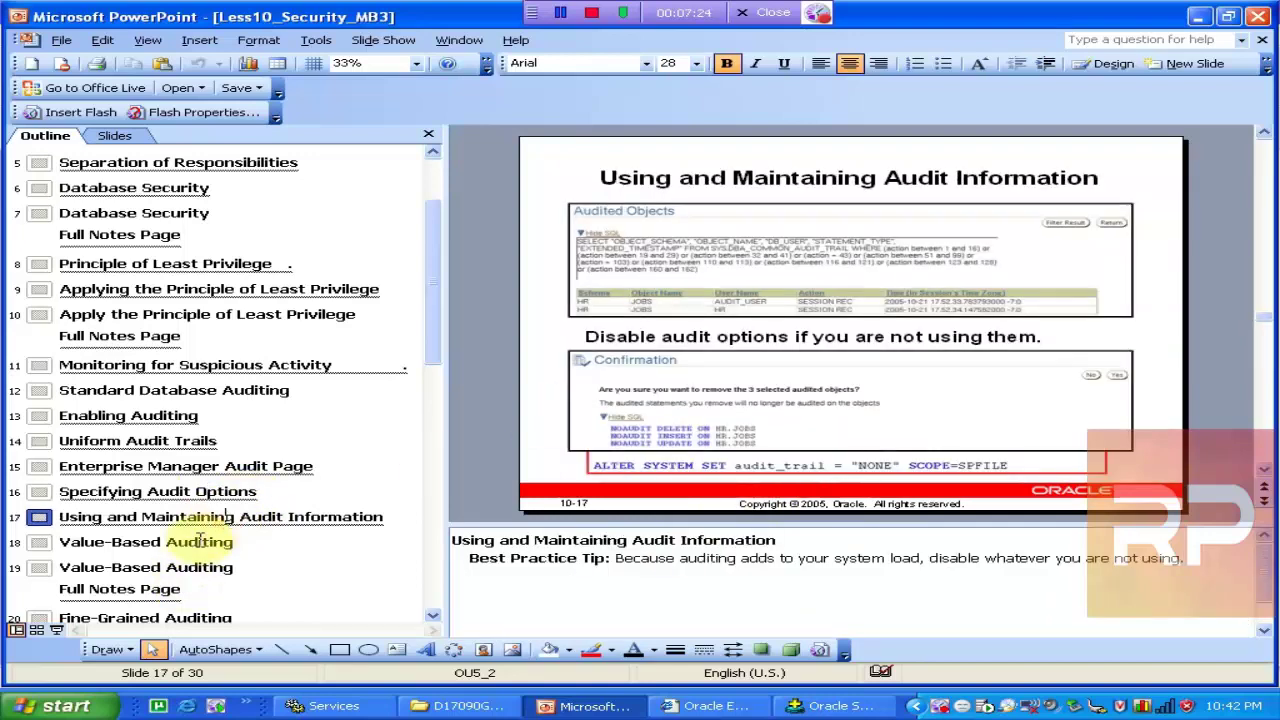
{"action": "left_click", "coordinate": [199, 541]}
{"action": "left_click", "coordinate": [233, 517]}
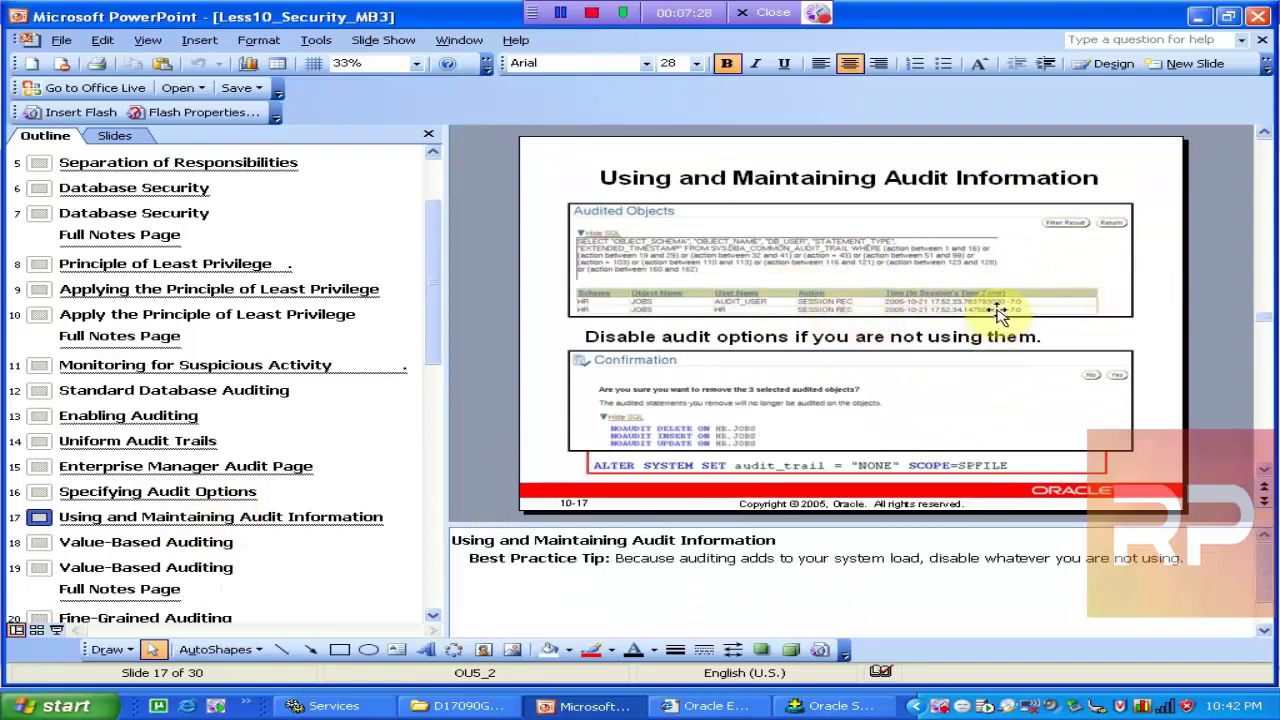
{"action": "left_click", "coordinate": [433, 617]}
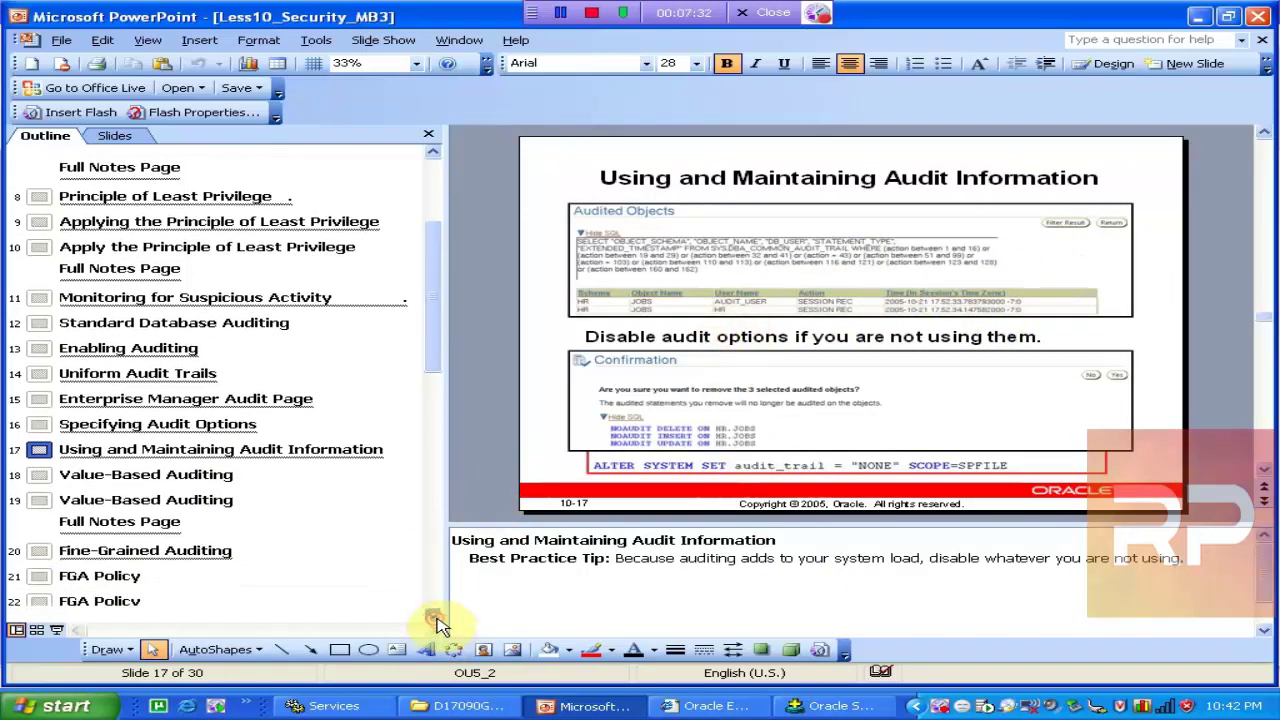
{"action": "left_click", "coordinate": [433, 617]}
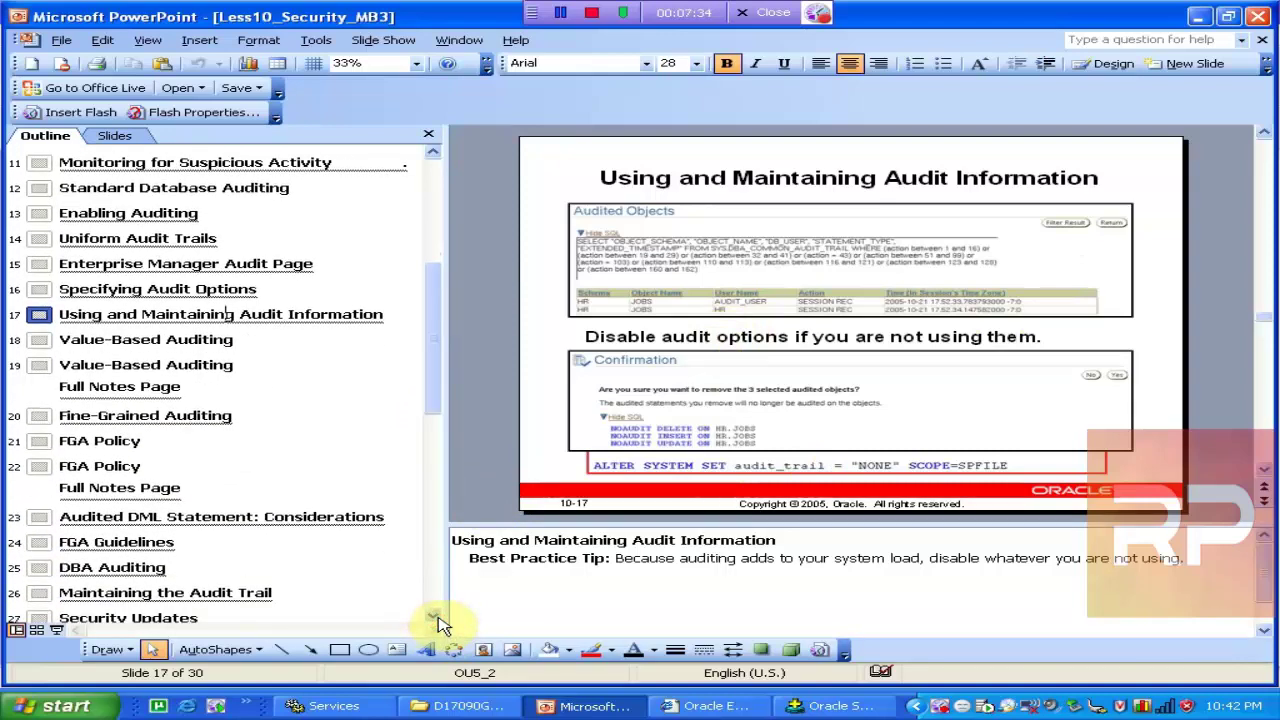